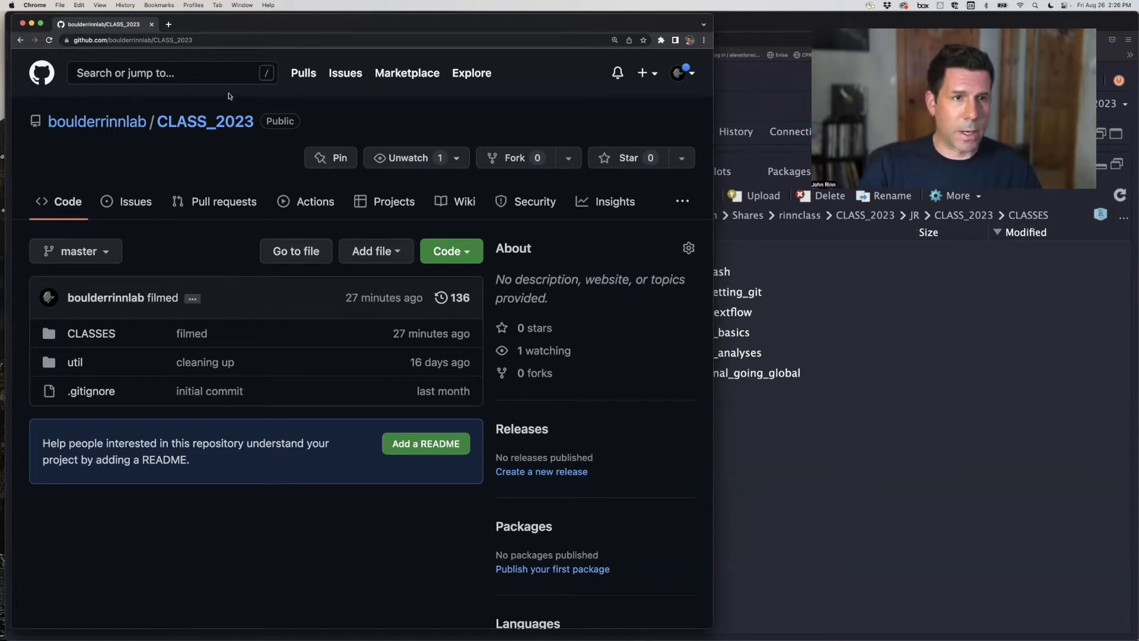
# Browse CLASS_2023 into CLASSES/03_Nextflow, look inside 00_Pol2_NF_CORE_RUN, and return to 03_Nextflow.
pyautogui.click(102, 334)
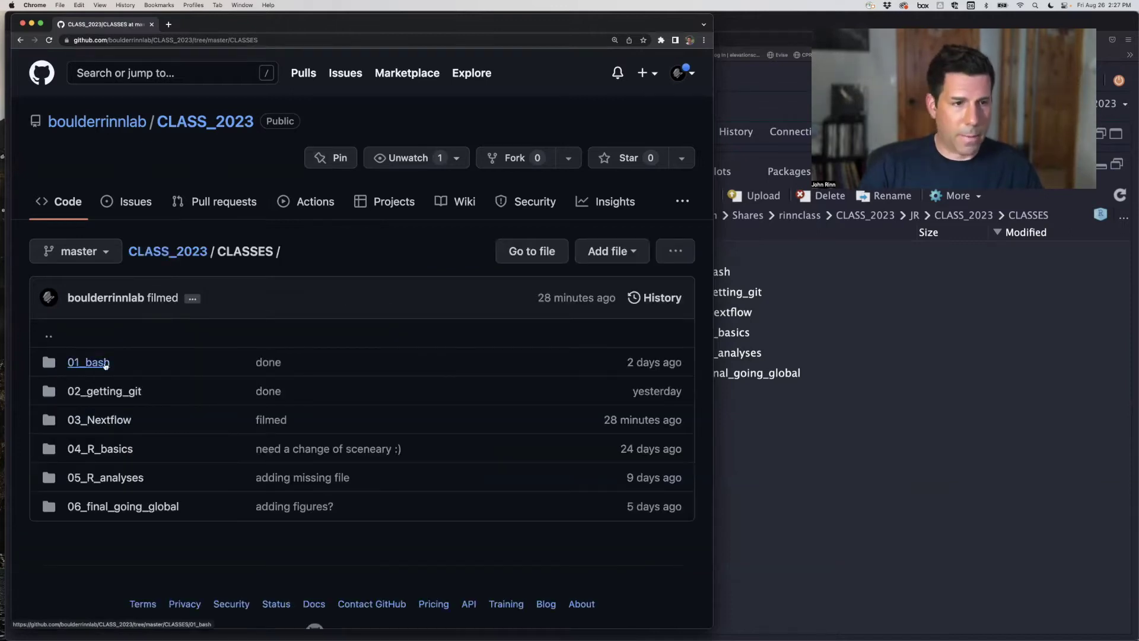
pyautogui.click(93, 421)
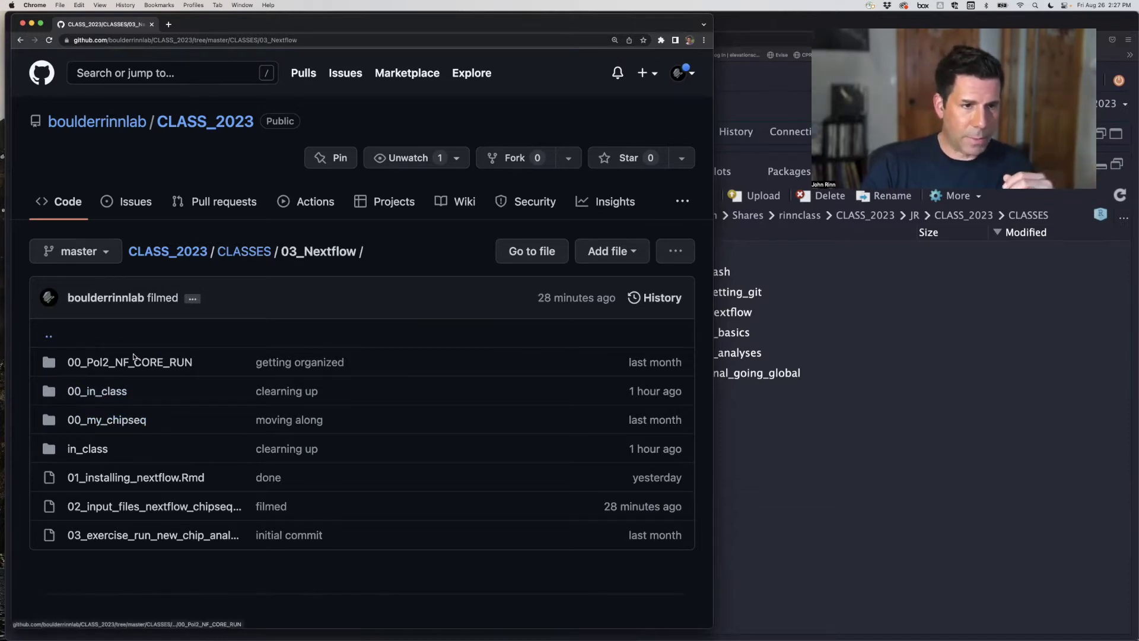
pyautogui.click(165, 363)
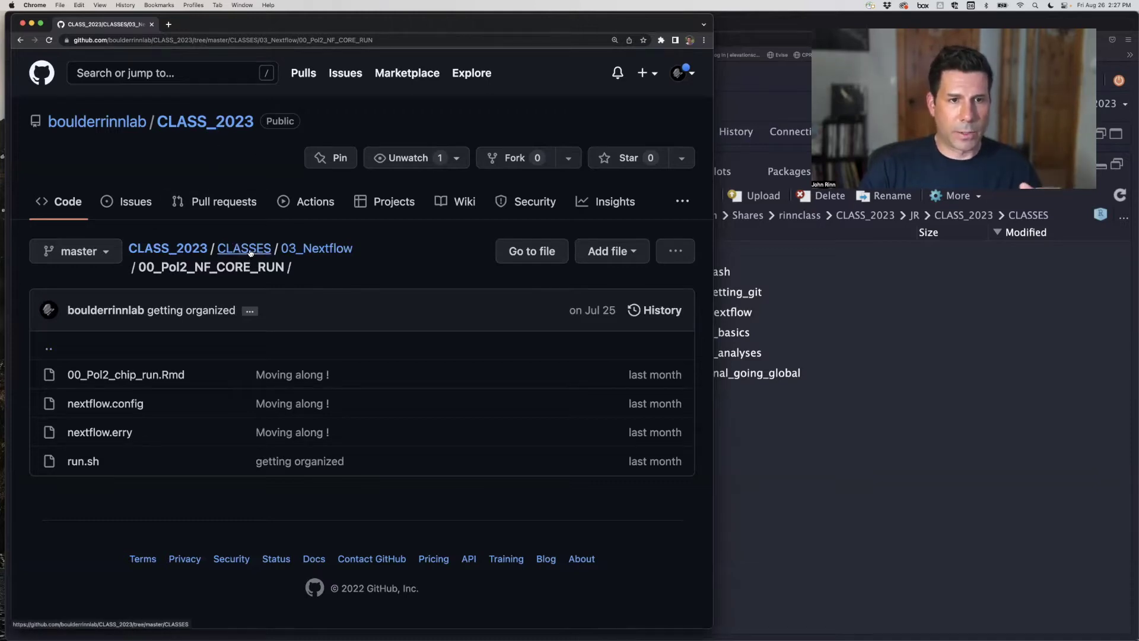
pyautogui.click(311, 249)
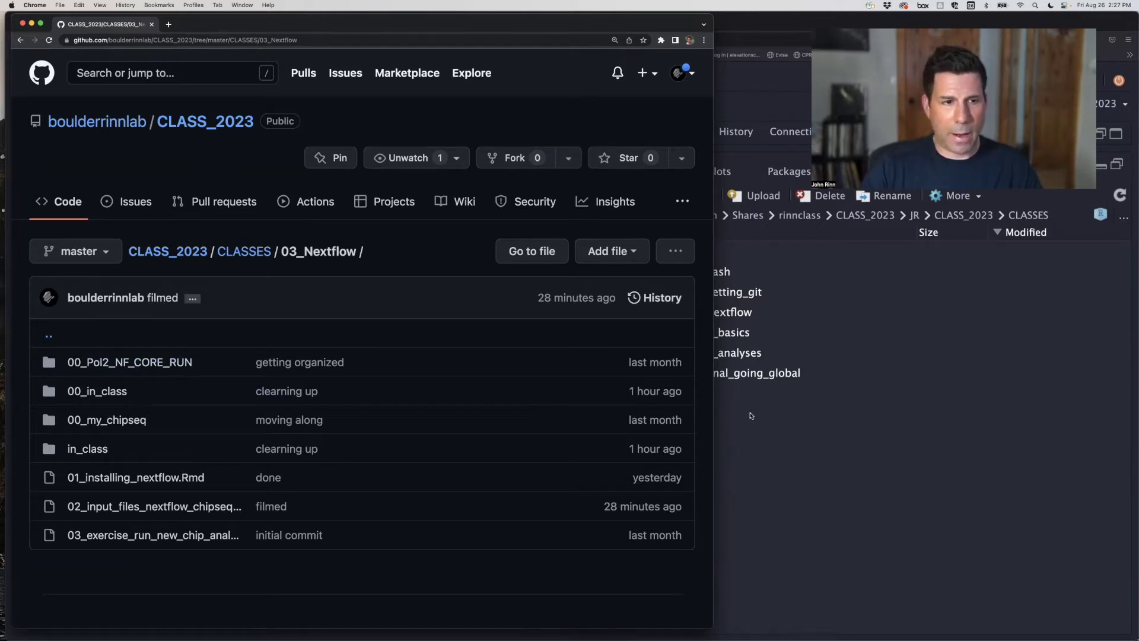
# Switch to RStudio and open 03_Nextflow/00_Pol2_NF_CORE_RUN/results in the Files pane.
pyautogui.click(31, 25)
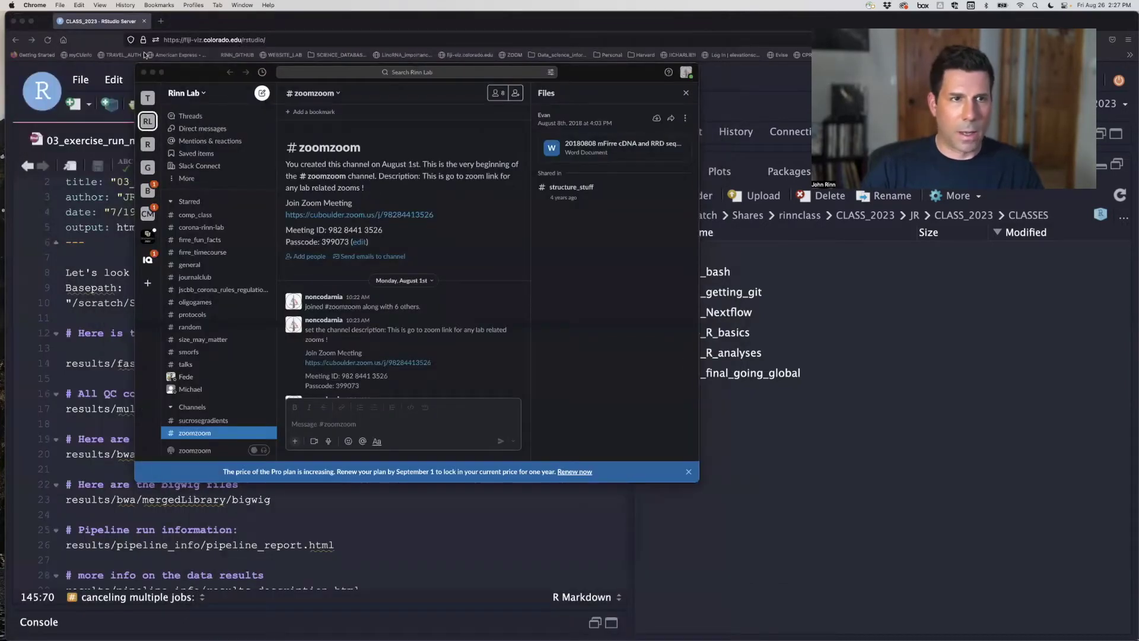
pyautogui.click(758, 320)
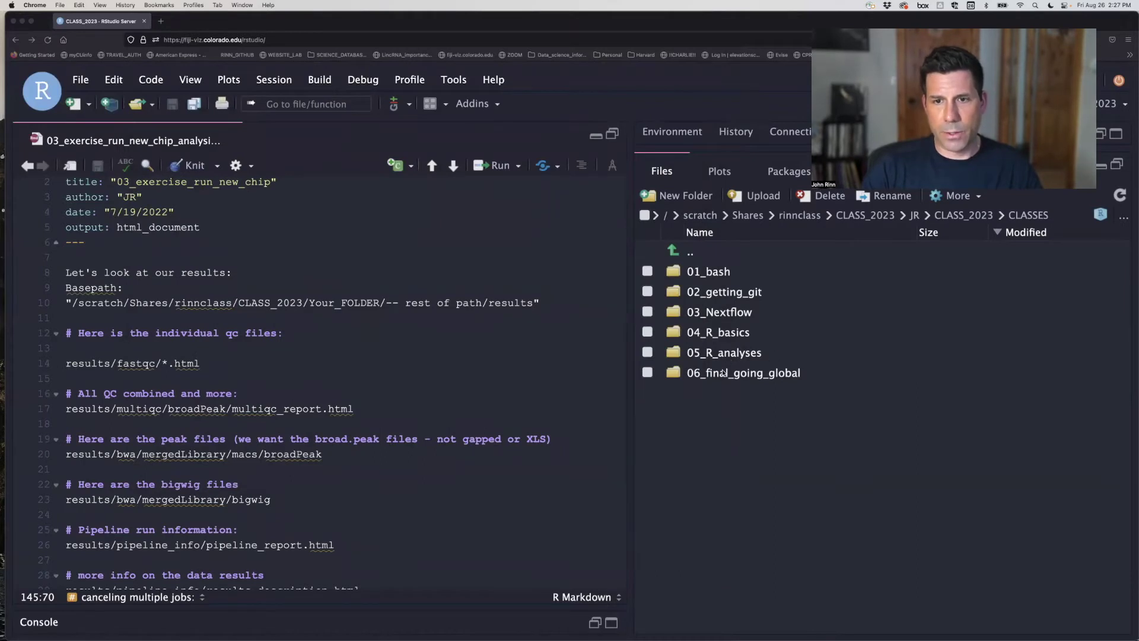
pyautogui.click(712, 316)
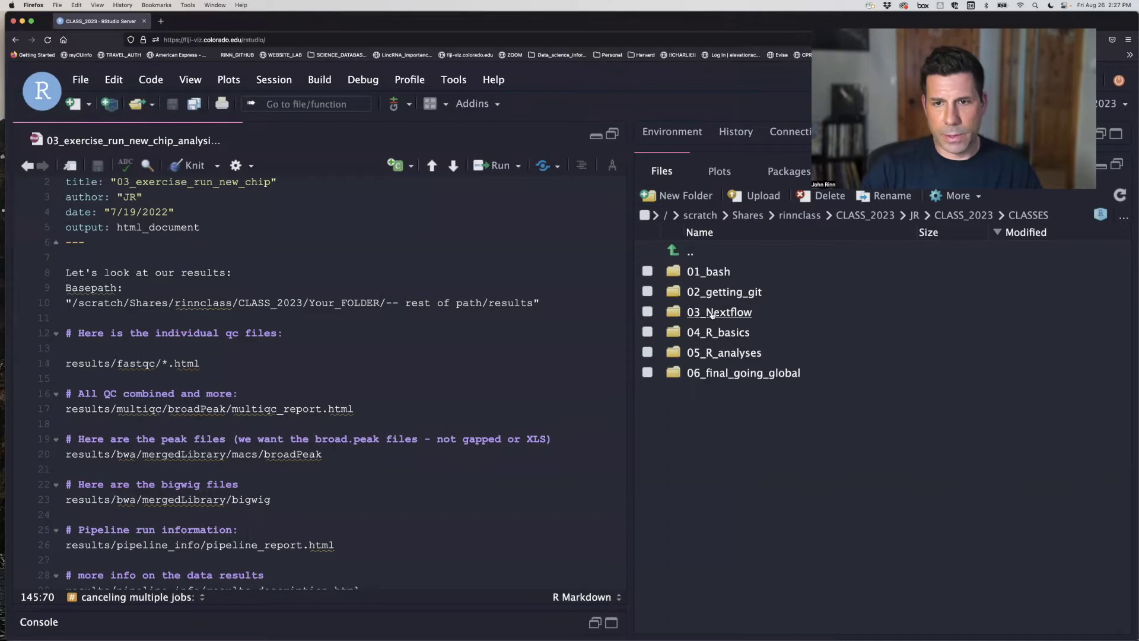
pyautogui.click(712, 315)
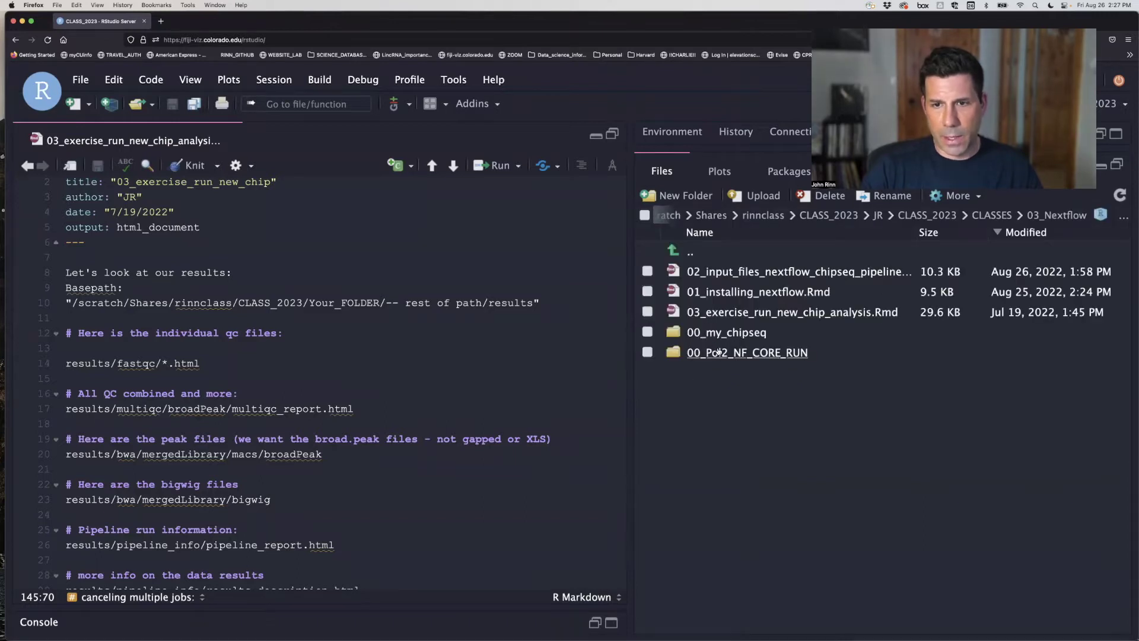
pyautogui.click(717, 353)
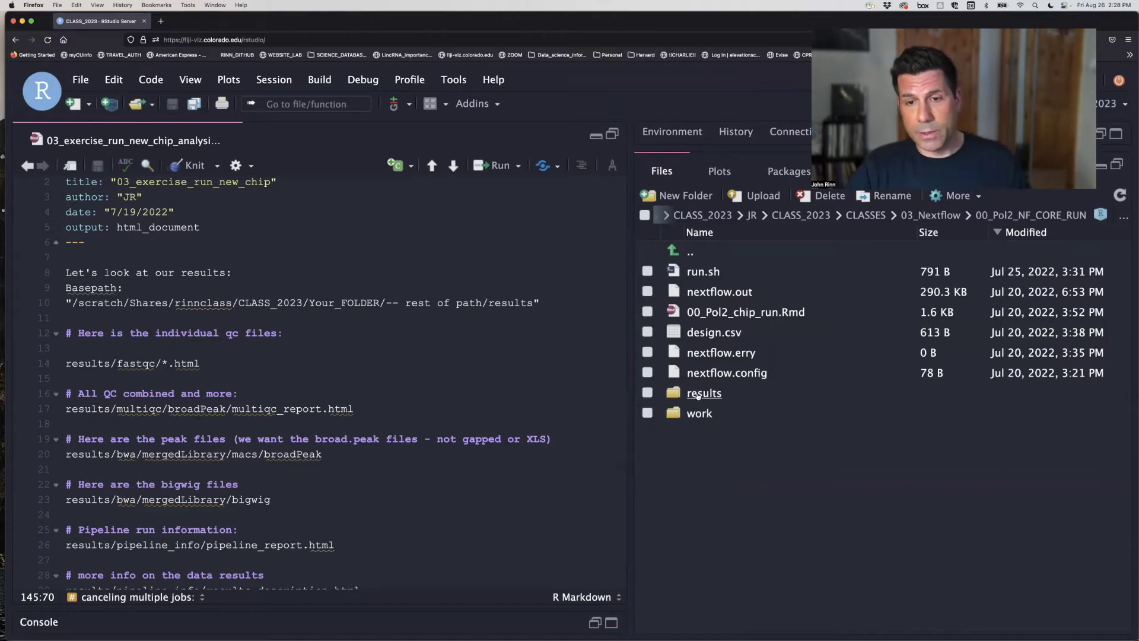
pyautogui.click(699, 394)
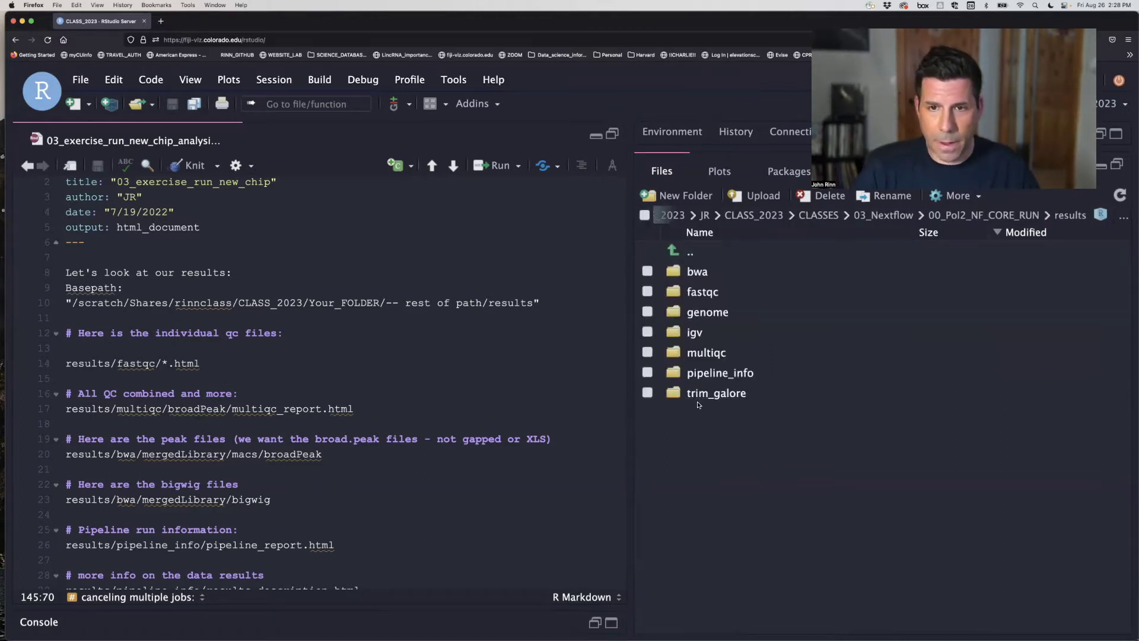
pyautogui.press('super+Tab')
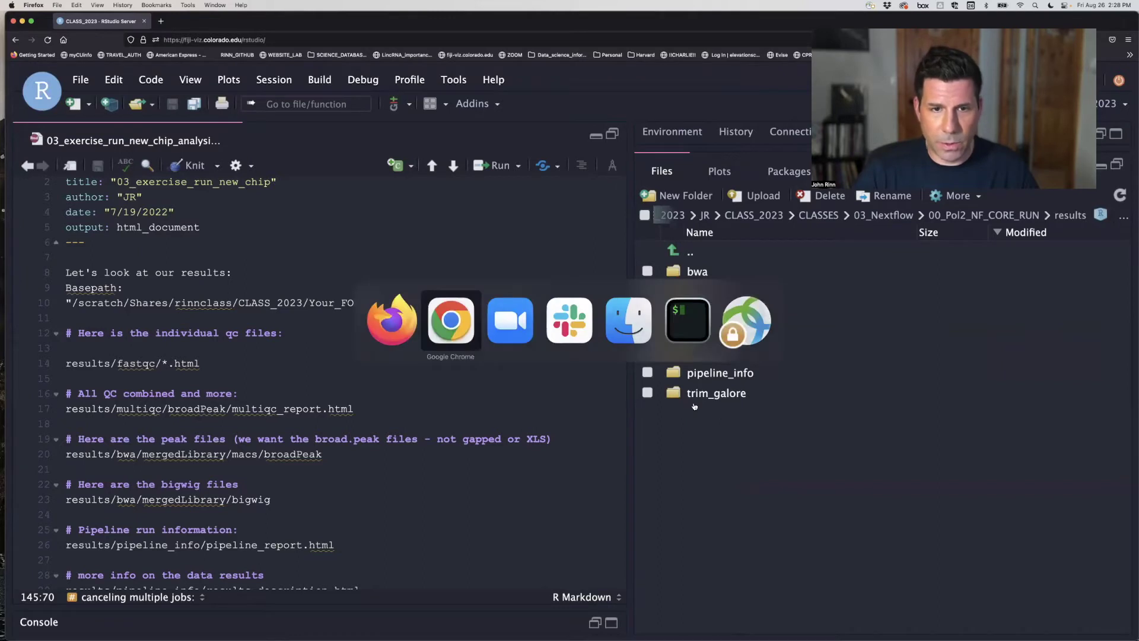
# Bring back the chipseq 1.2.2 Output docs and scroll down toward the peak-calling section.
pyautogui.click(914, 629)
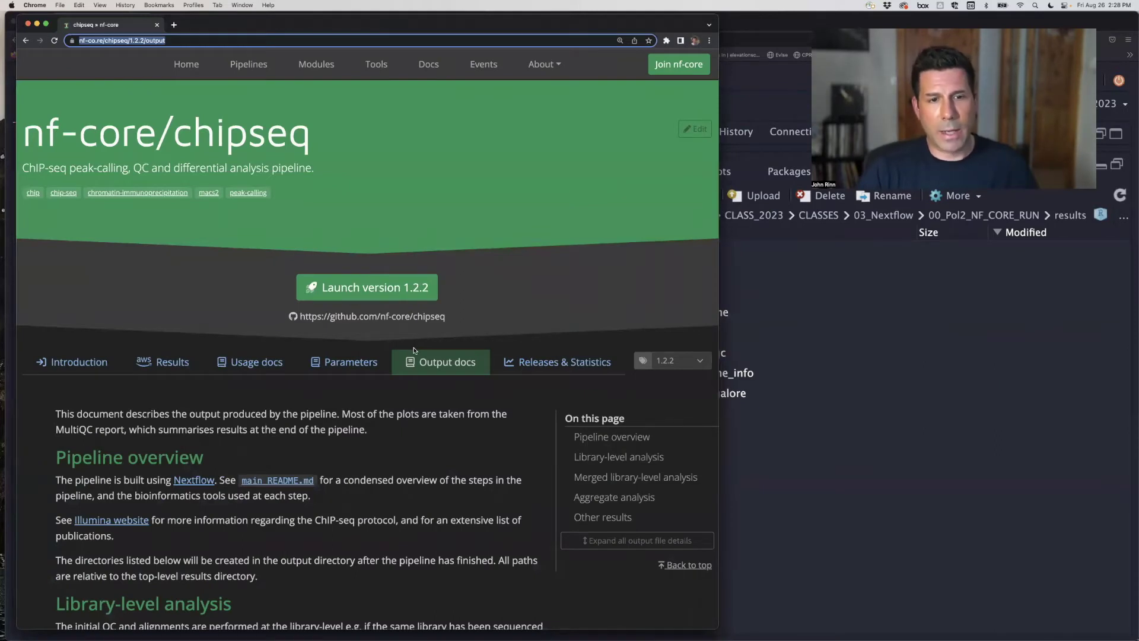
pyautogui.scroll(-5, 414, 348)
pyautogui.scroll(-3, 414, 347)
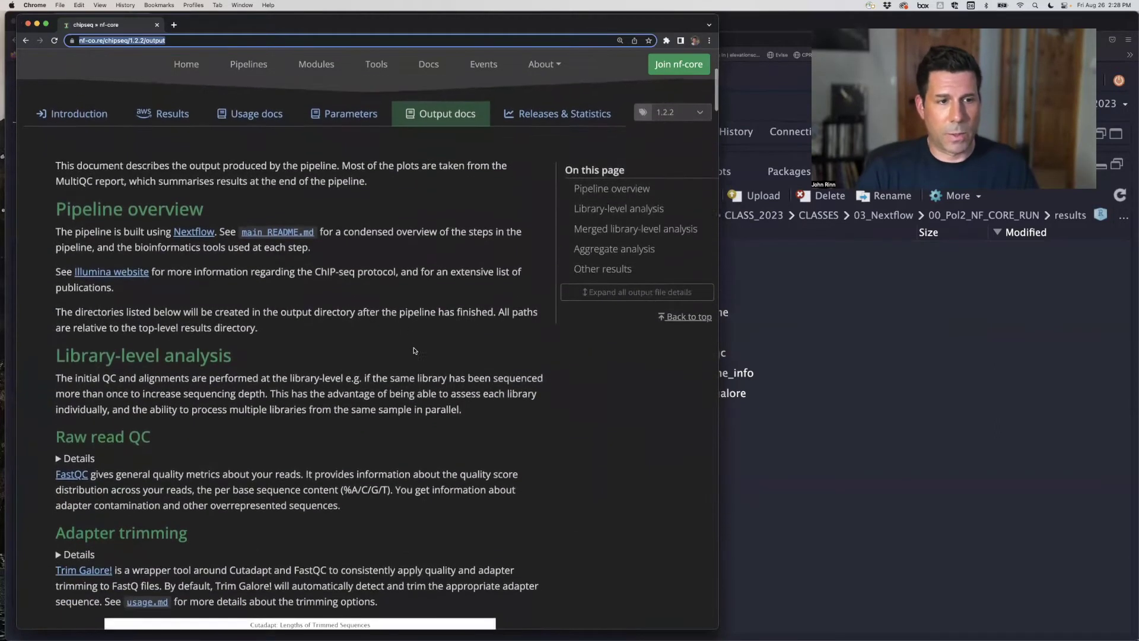
pyautogui.scroll(5, 414, 347)
pyautogui.scroll(3, 414, 348)
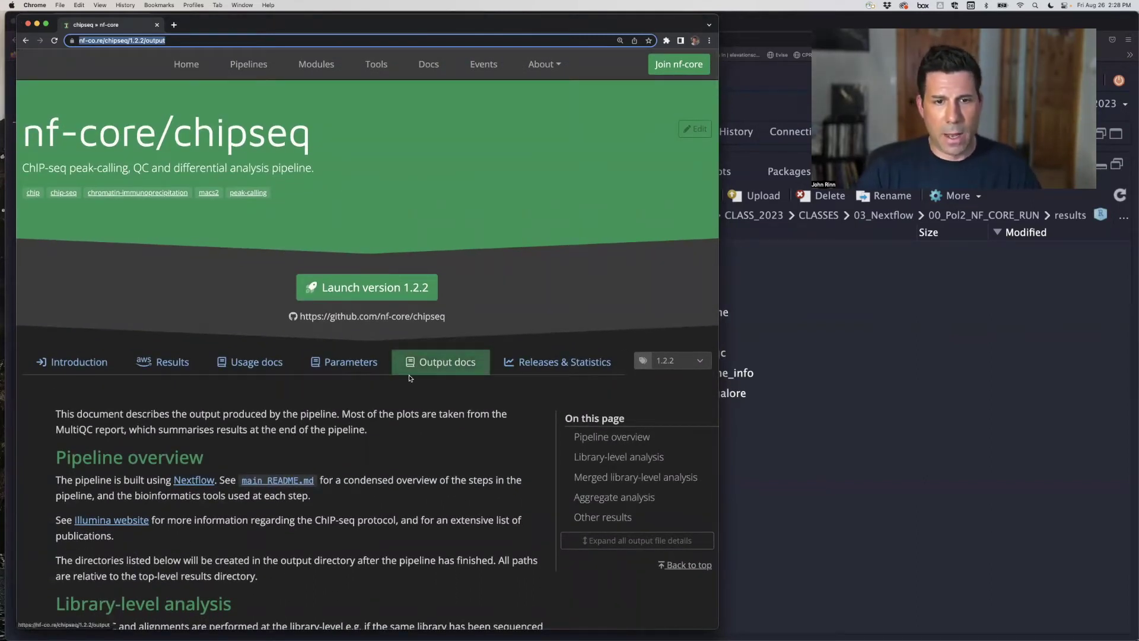
pyautogui.scroll(-4, 468, 368)
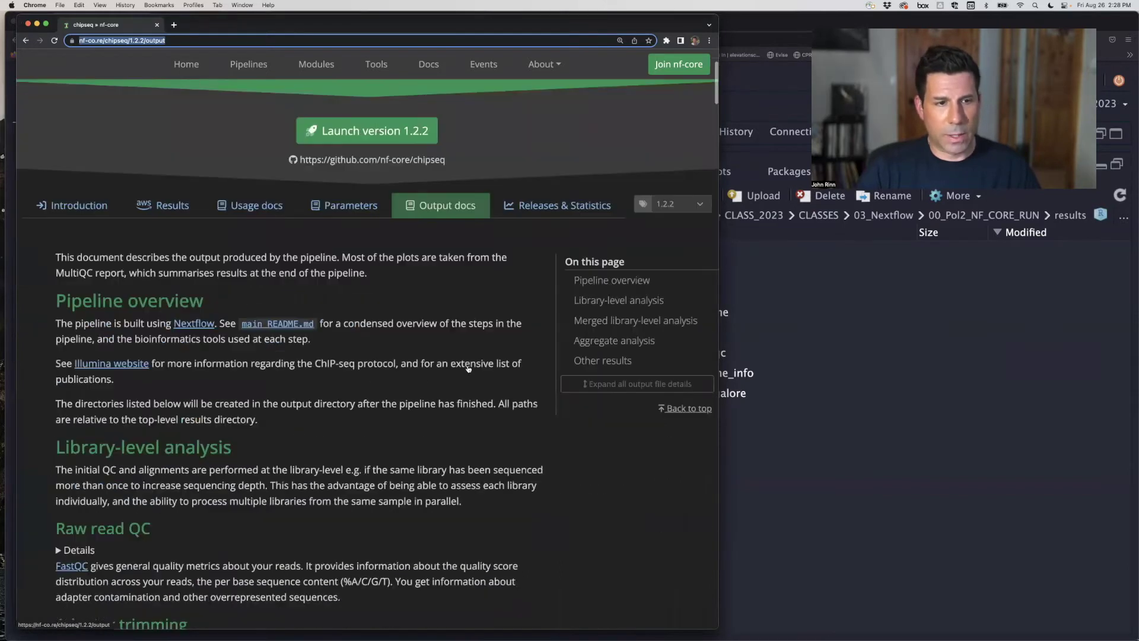
pyautogui.scroll(-3, 161, 259)
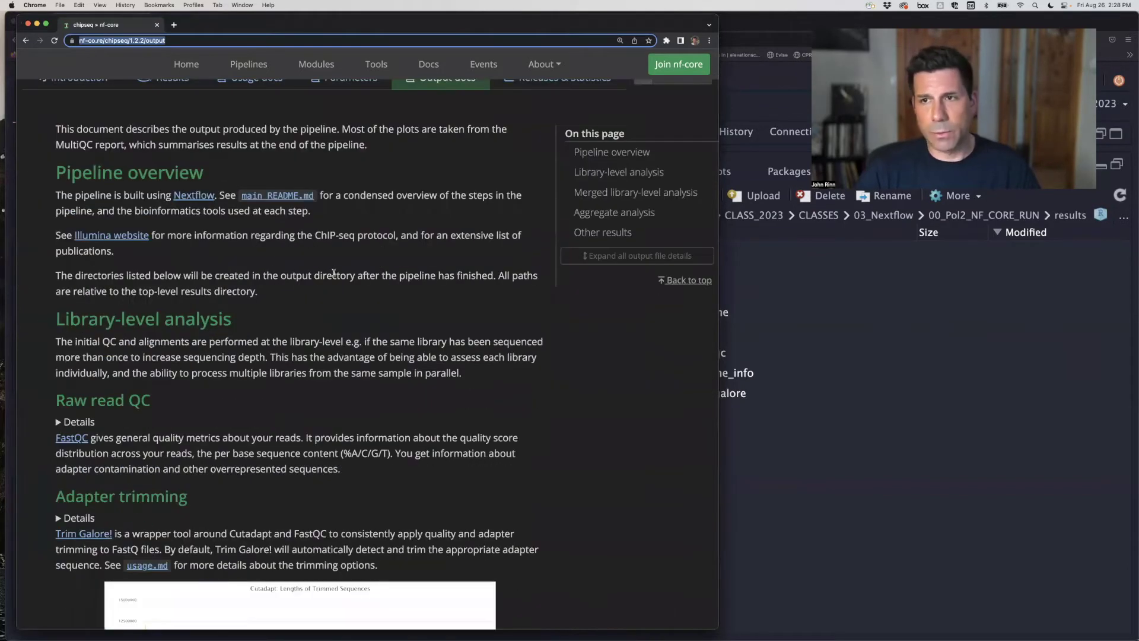
pyautogui.scroll(-1, 330, 279)
pyautogui.scroll(-4, 330, 283)
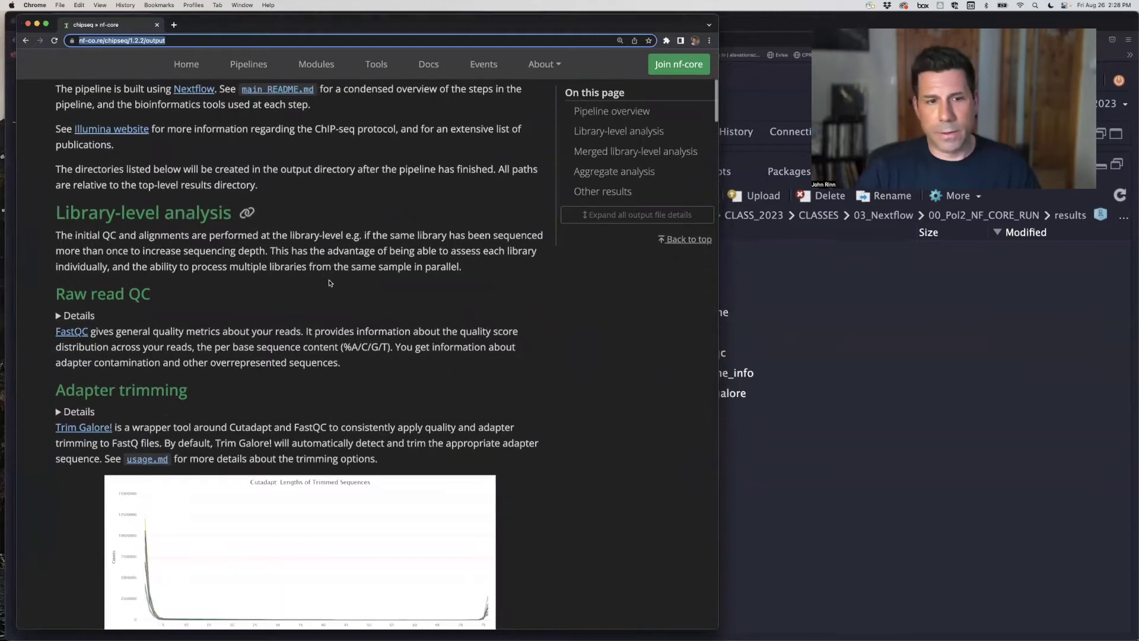
pyautogui.scroll(-5, 329, 282)
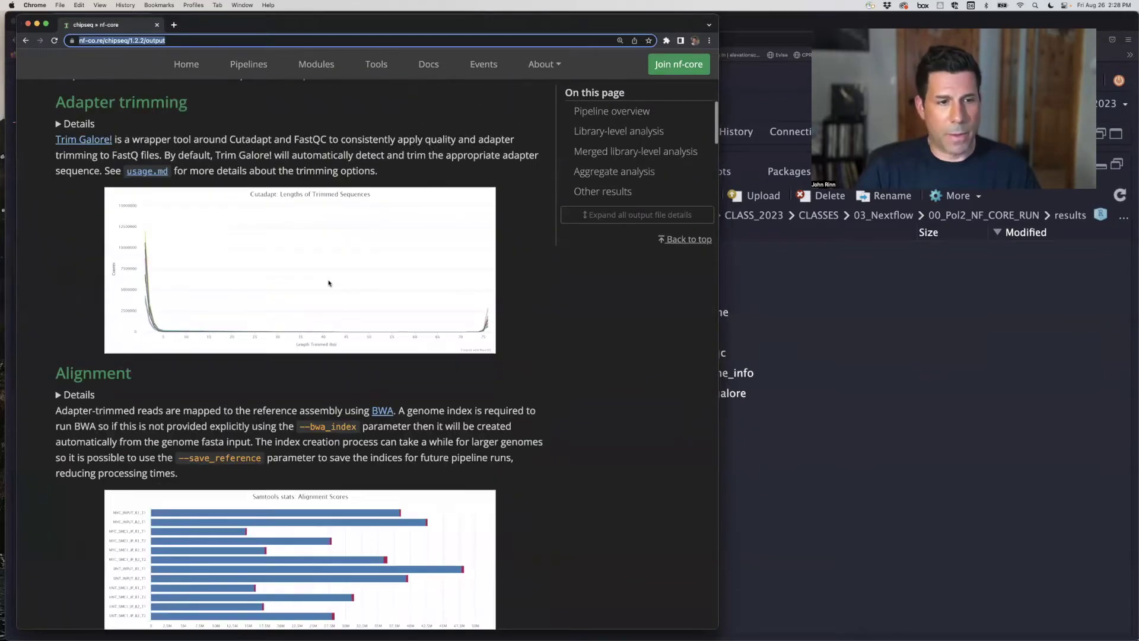
pyautogui.scroll(-4, 329, 283)
pyautogui.scroll(-2, 329, 283)
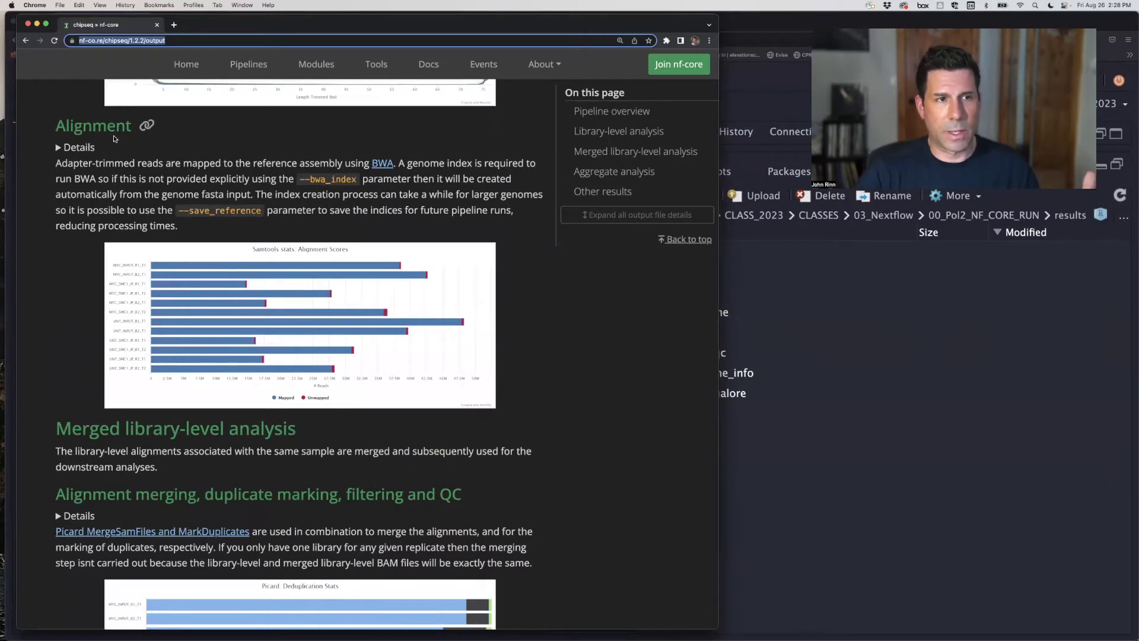
pyautogui.scroll(-3, 217, 320)
pyautogui.scroll(-3, 218, 320)
pyautogui.scroll(-3, 217, 323)
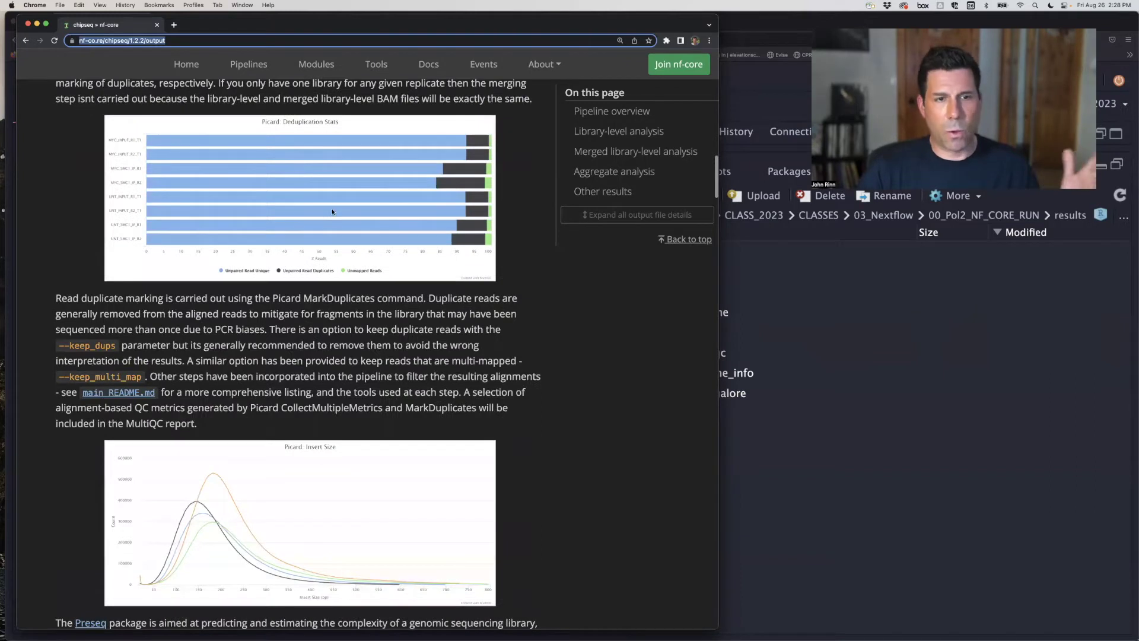
pyautogui.scroll(-4, 315, 321)
pyautogui.scroll(-4, 315, 321)
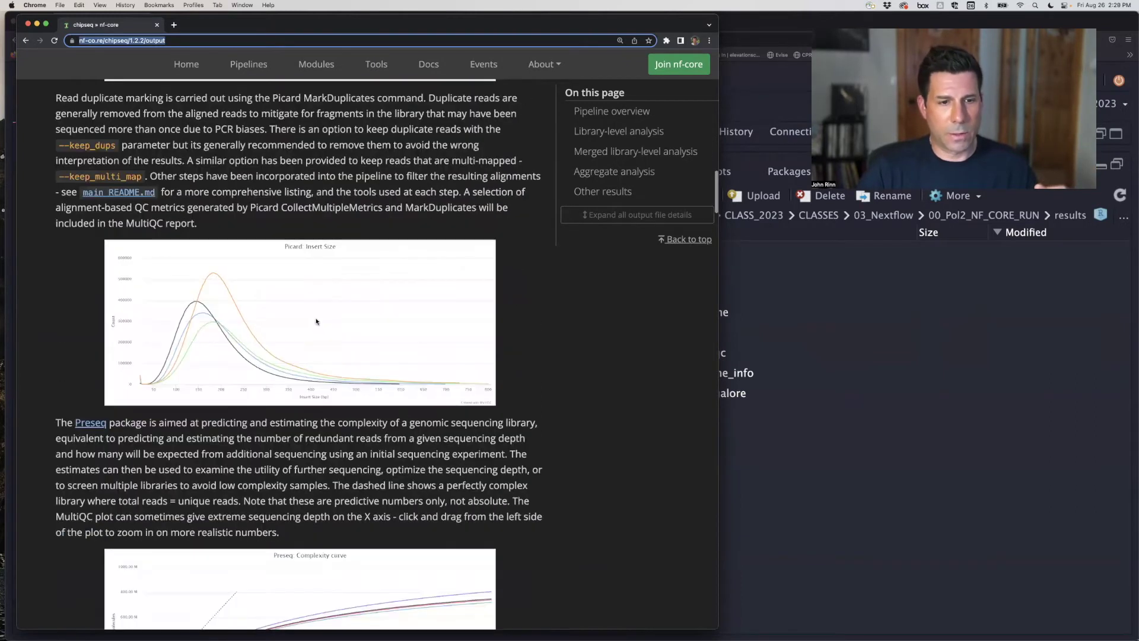
pyautogui.scroll(-9, 316, 321)
pyautogui.scroll(1, 315, 321)
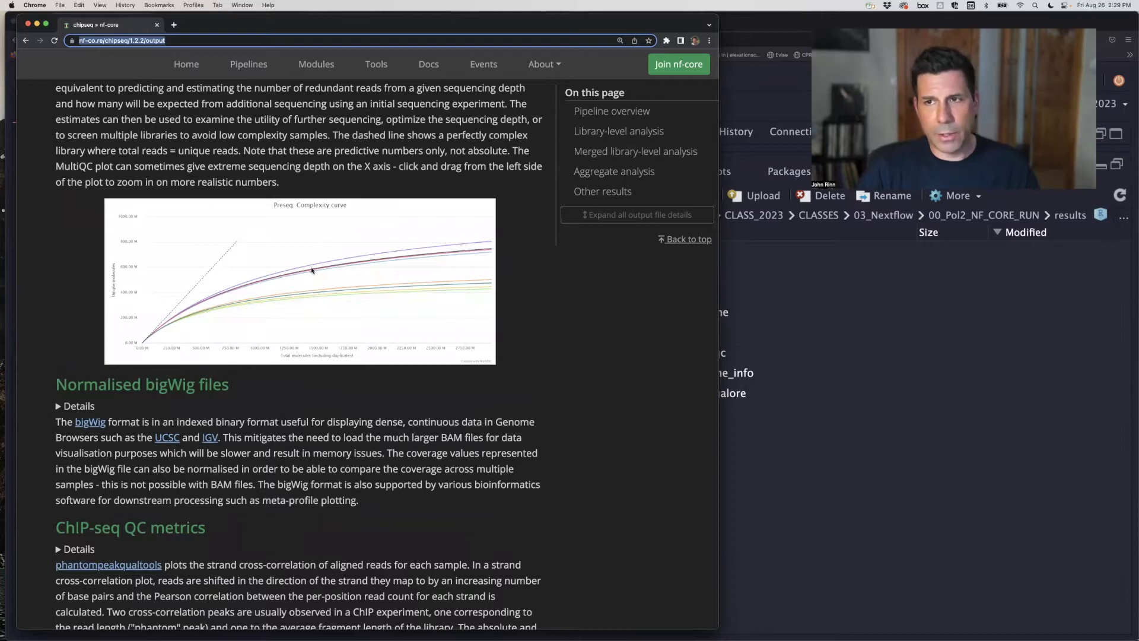
# Read on through the consensus-peak and DESeq2 sections, then scroll back up the page.
pyautogui.scroll(-3, 308, 308)
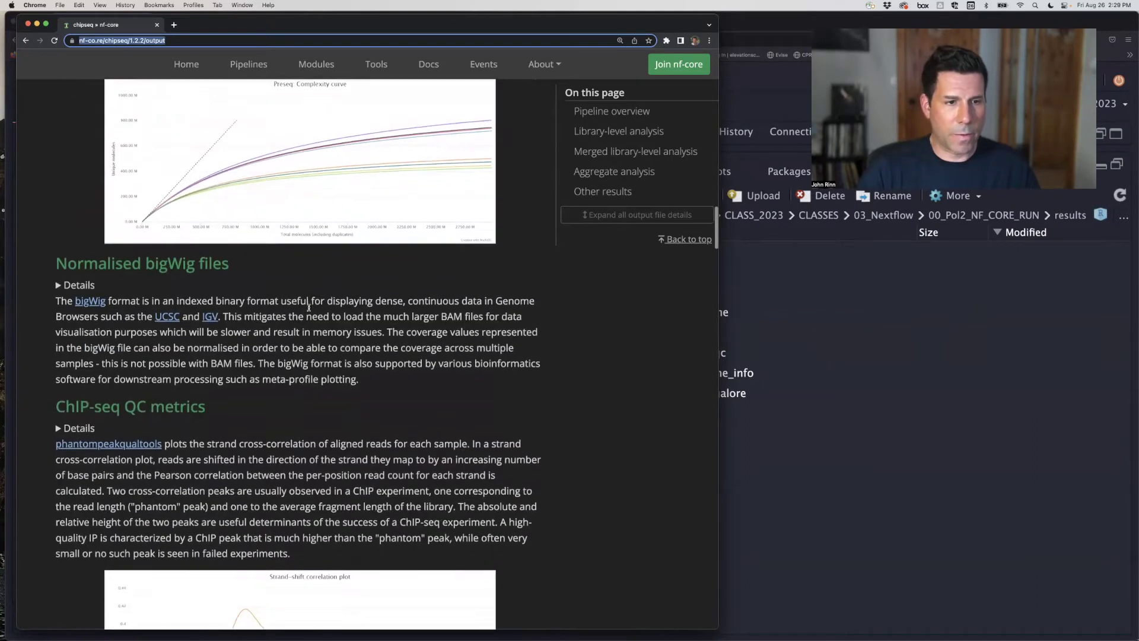
pyautogui.scroll(-3, 309, 307)
pyautogui.scroll(-5, 309, 307)
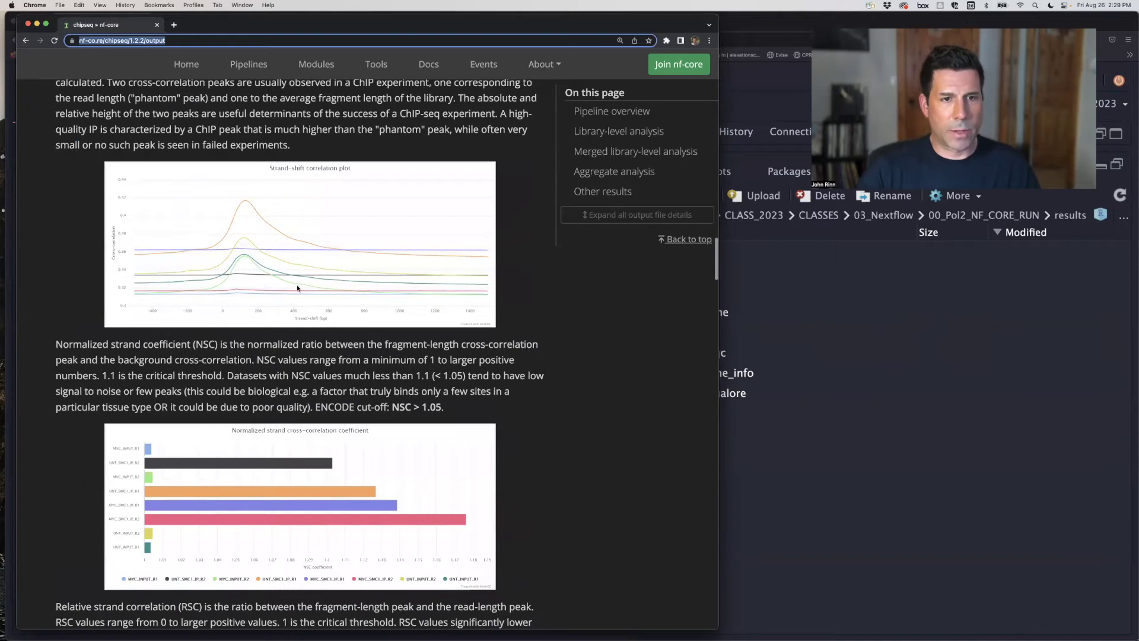
pyautogui.scroll(-5, 309, 291)
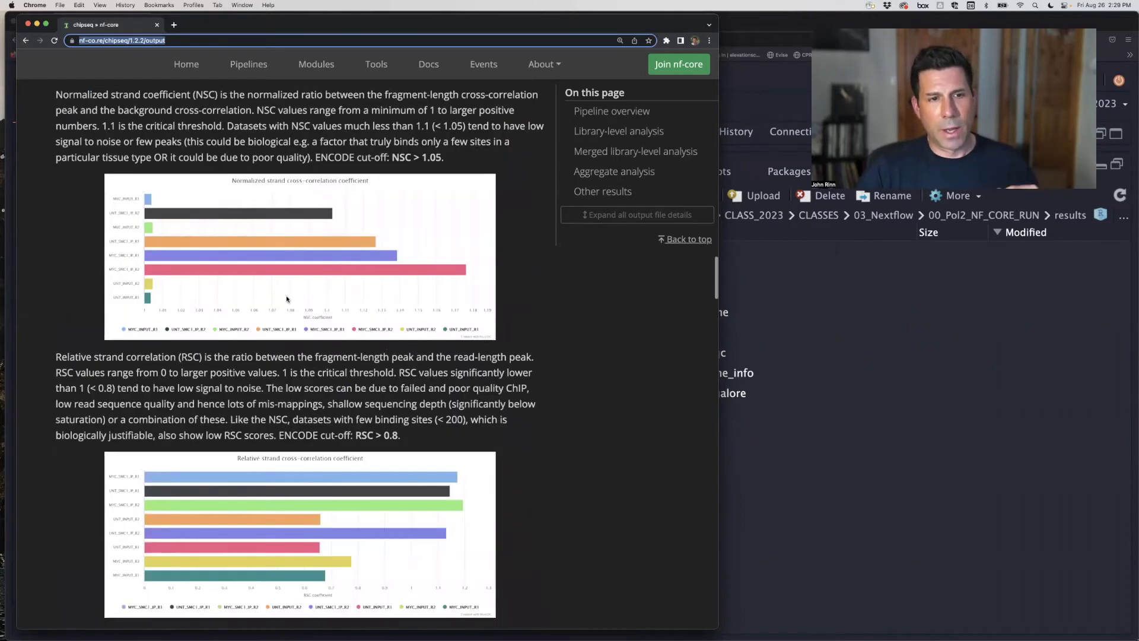
pyautogui.scroll(-3, 287, 298)
pyautogui.scroll(-3, 287, 299)
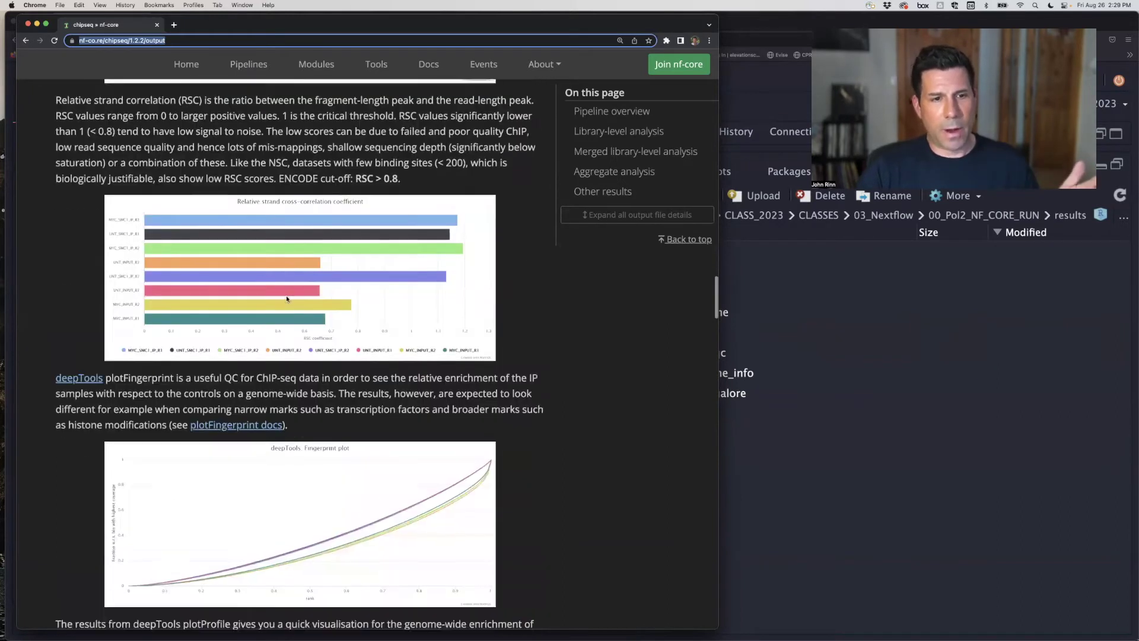
pyautogui.scroll(-2, 302, 264)
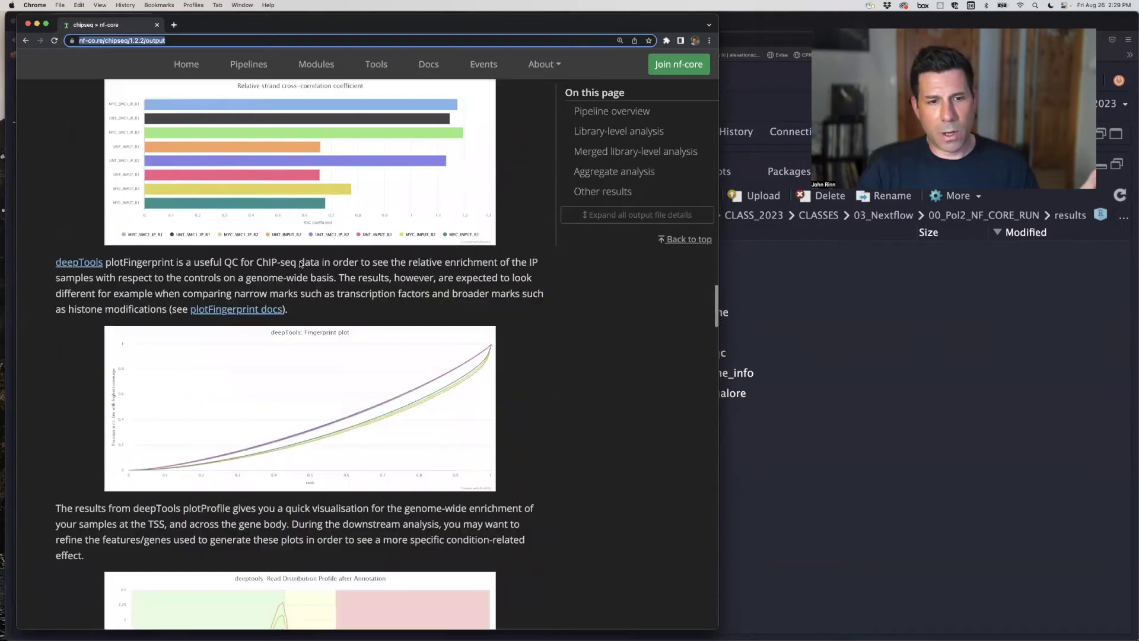
pyautogui.scroll(-9, 301, 263)
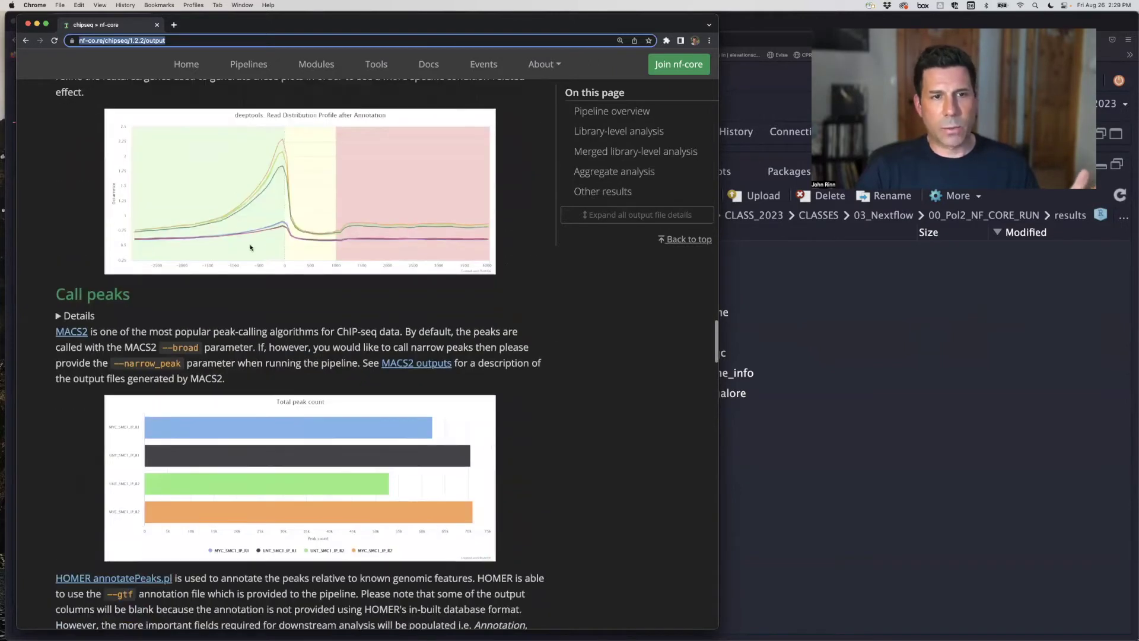
pyautogui.scroll(-4, 311, 275)
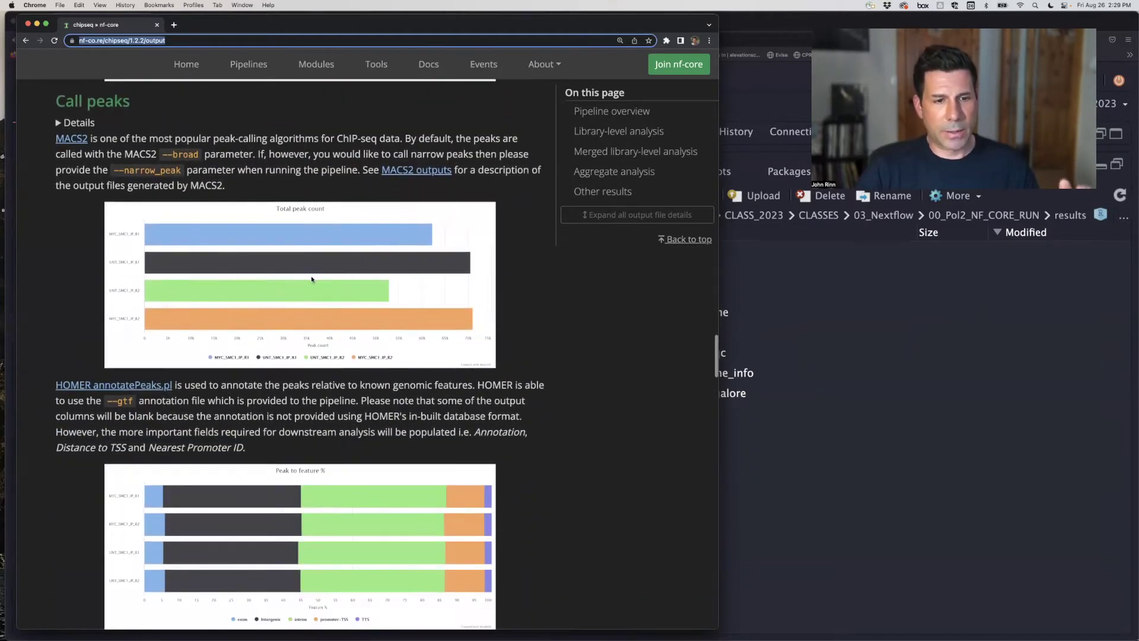
pyautogui.scroll(-12, 310, 275)
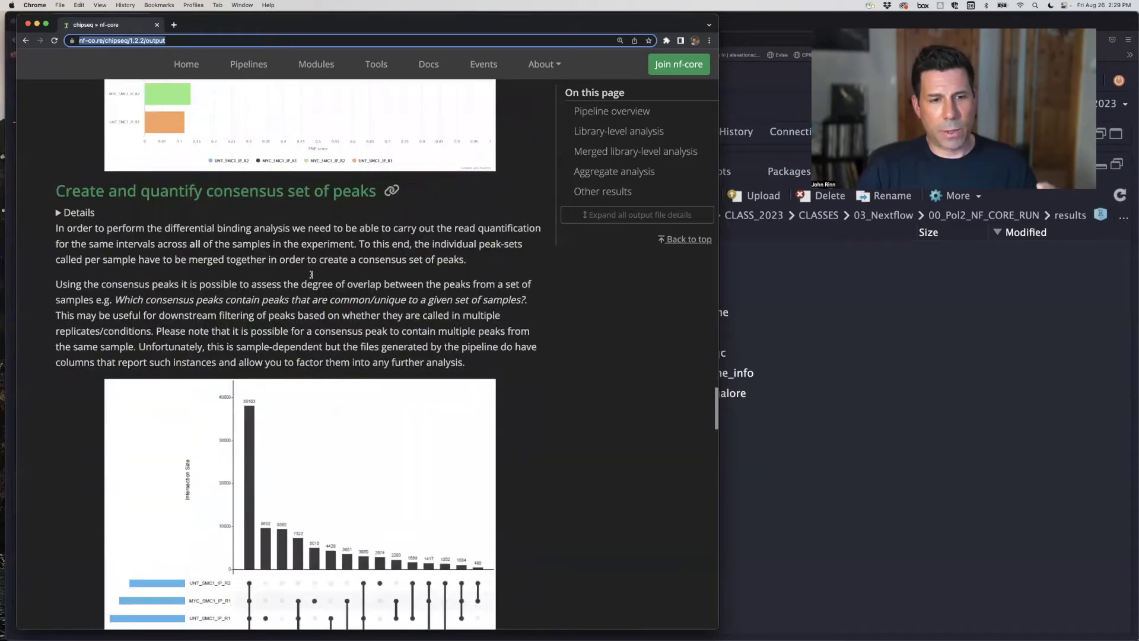
pyautogui.scroll(-6, 311, 276)
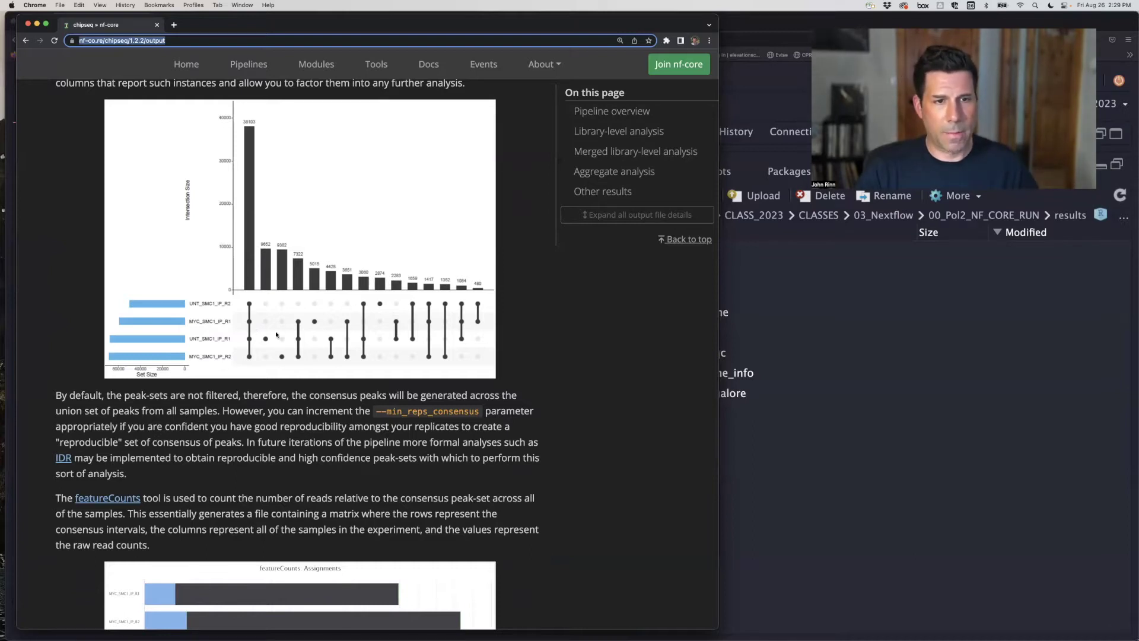
pyautogui.scroll(-5, 318, 337)
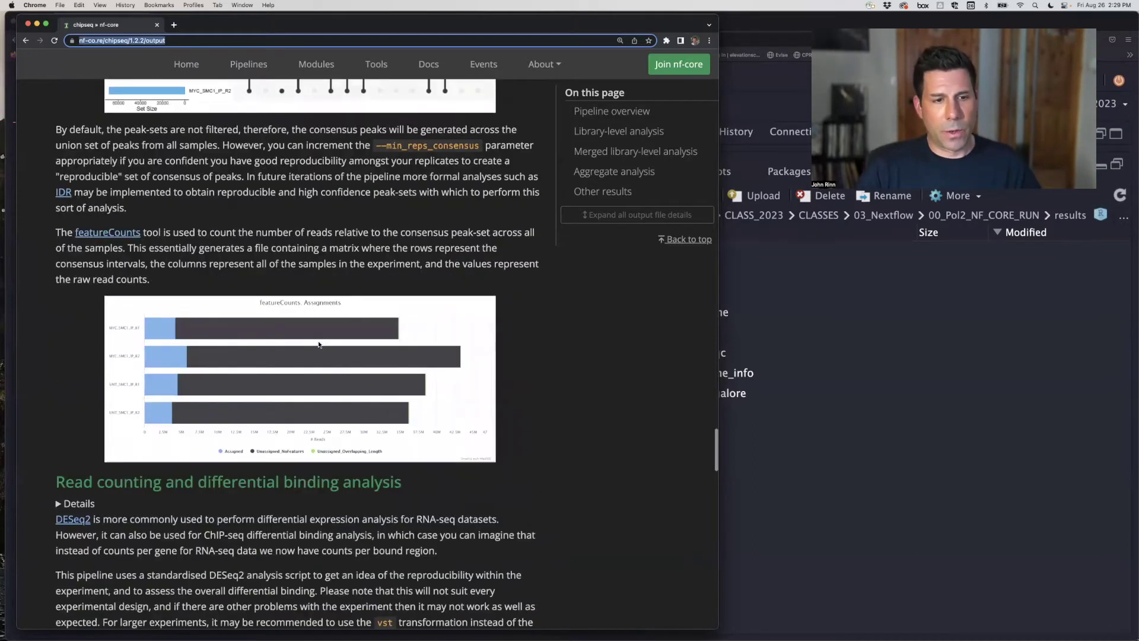
pyautogui.scroll(-12, 318, 344)
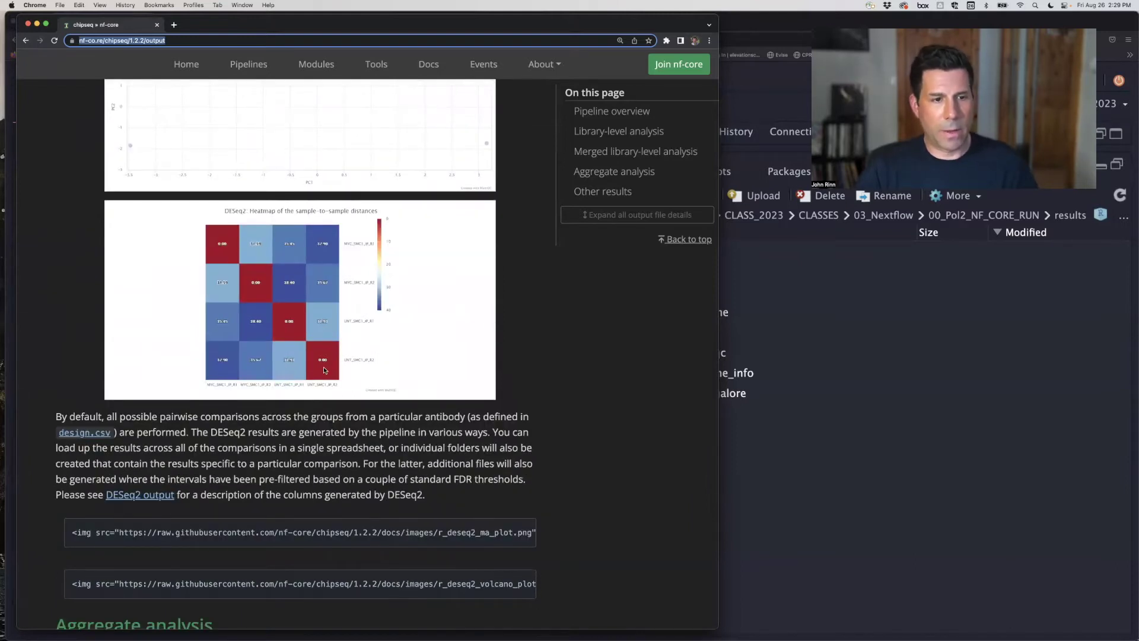
pyautogui.scroll(-3, 268, 372)
pyautogui.scroll(20, 245, 366)
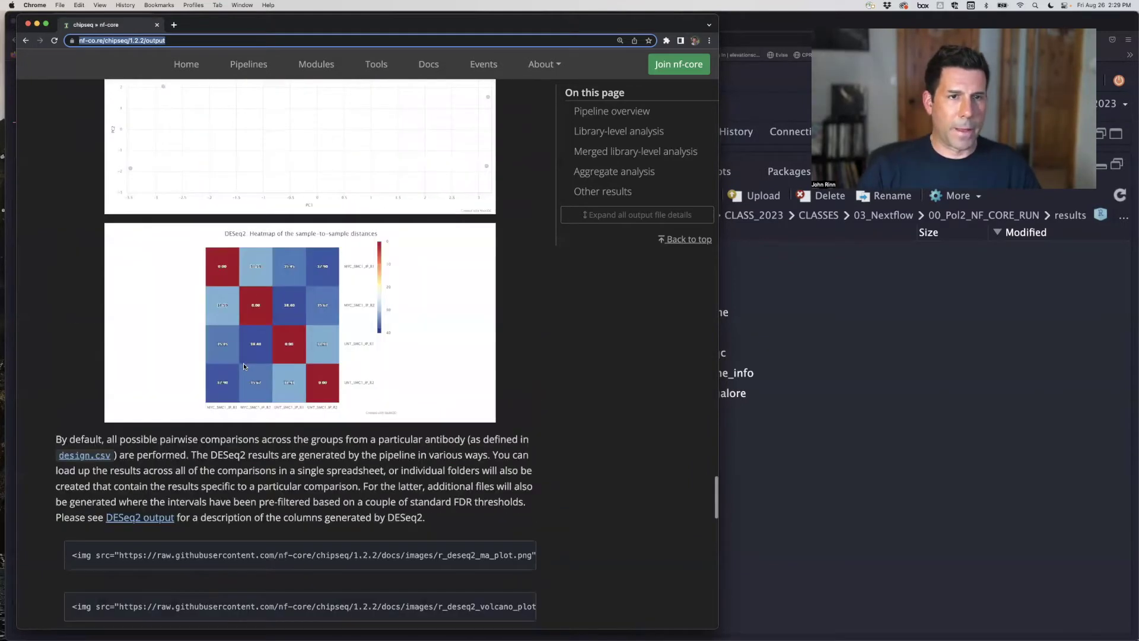
pyautogui.scroll(15, 245, 366)
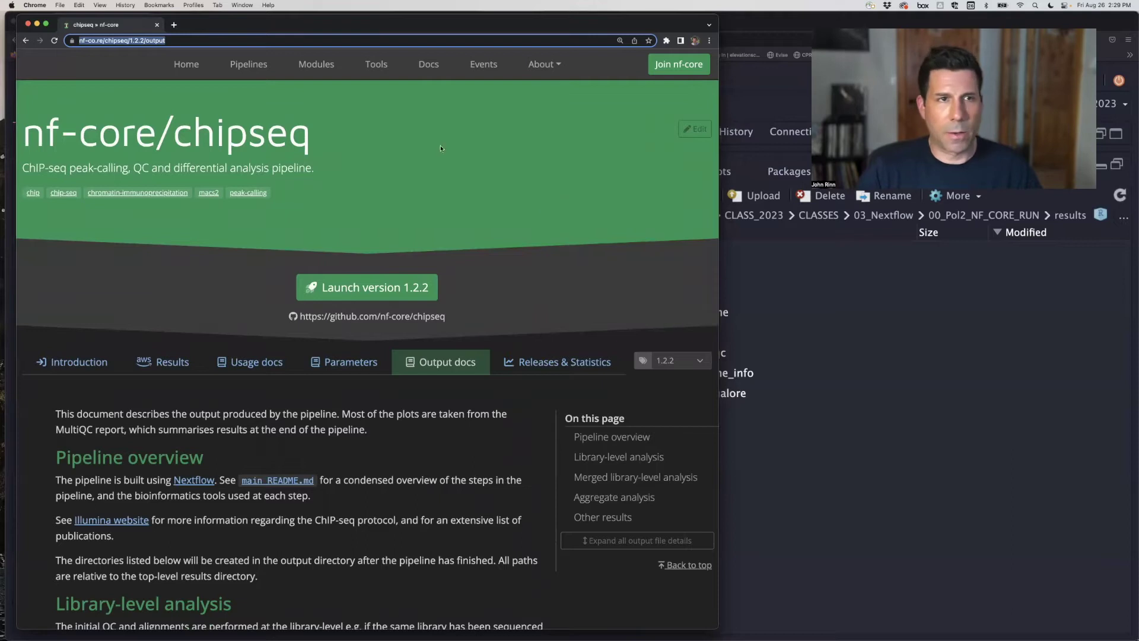
# In RStudio's Files pane, open results/multiqc/broadPeak and view multiqc_report.html in the browser.
pyautogui.click(35, 25)
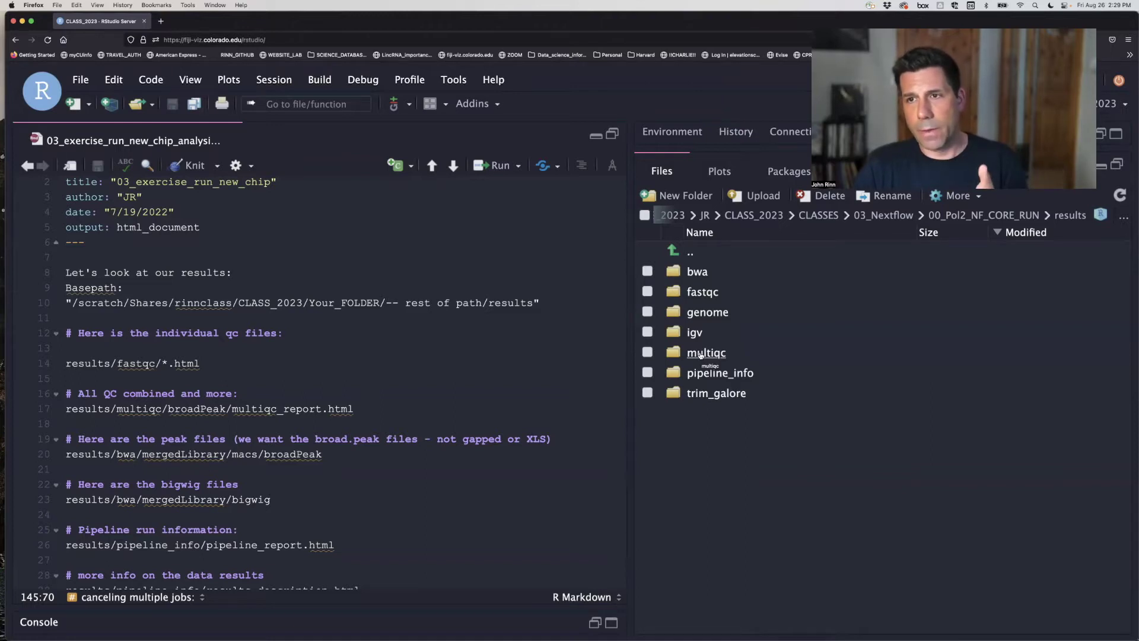
pyautogui.click(701, 354)
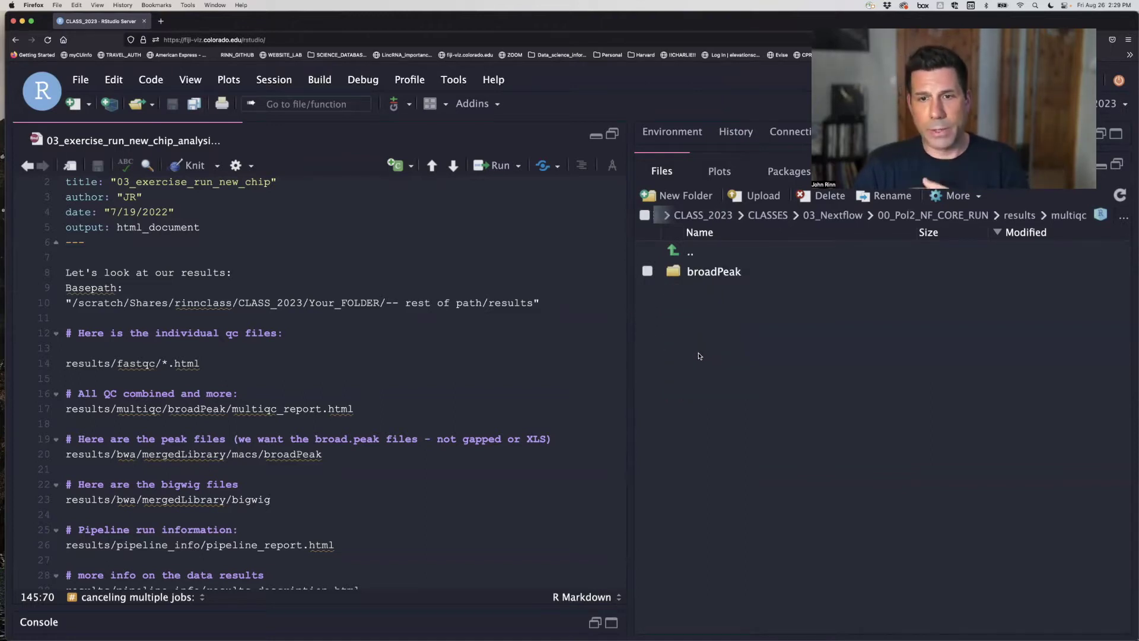
pyautogui.click(716, 274)
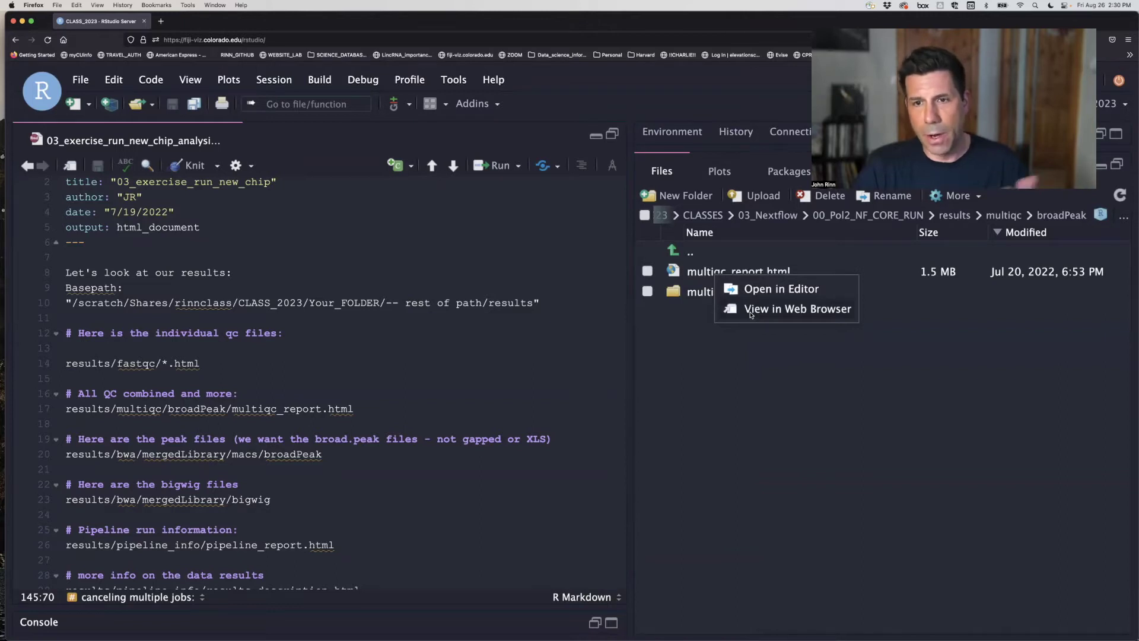
pyautogui.click(752, 312)
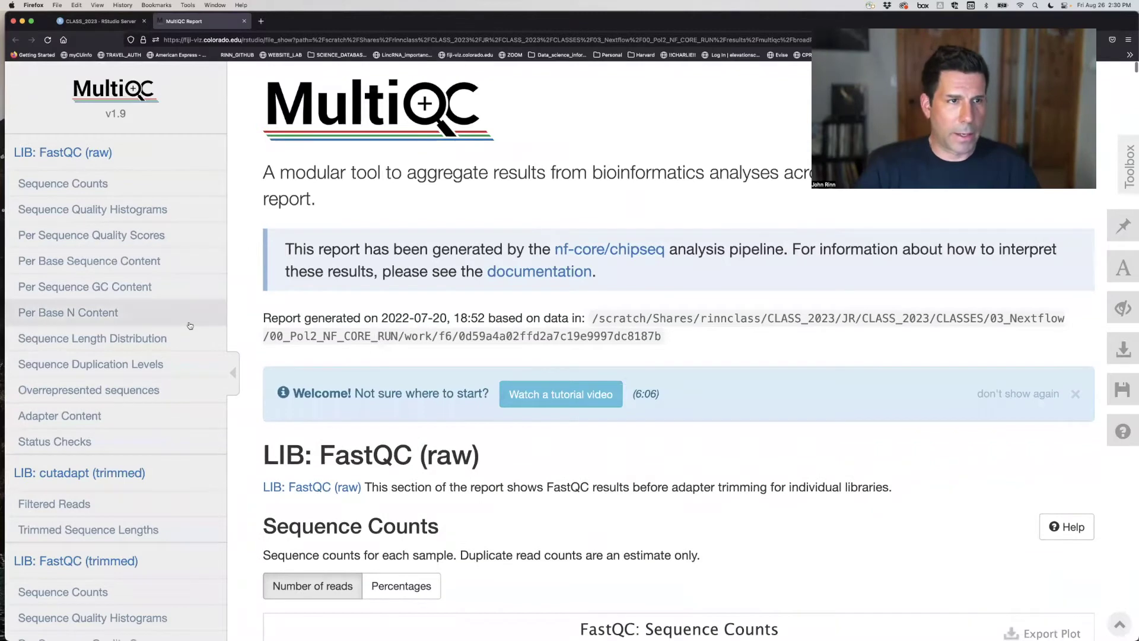
# Jump to the MERGED LIB: SAMTools (unfiltered) section and read the alignment bar values.
pyautogui.scroll(-10, 190, 325)
pyautogui.scroll(-3, 190, 325)
pyautogui.scroll(-7, 45, 294)
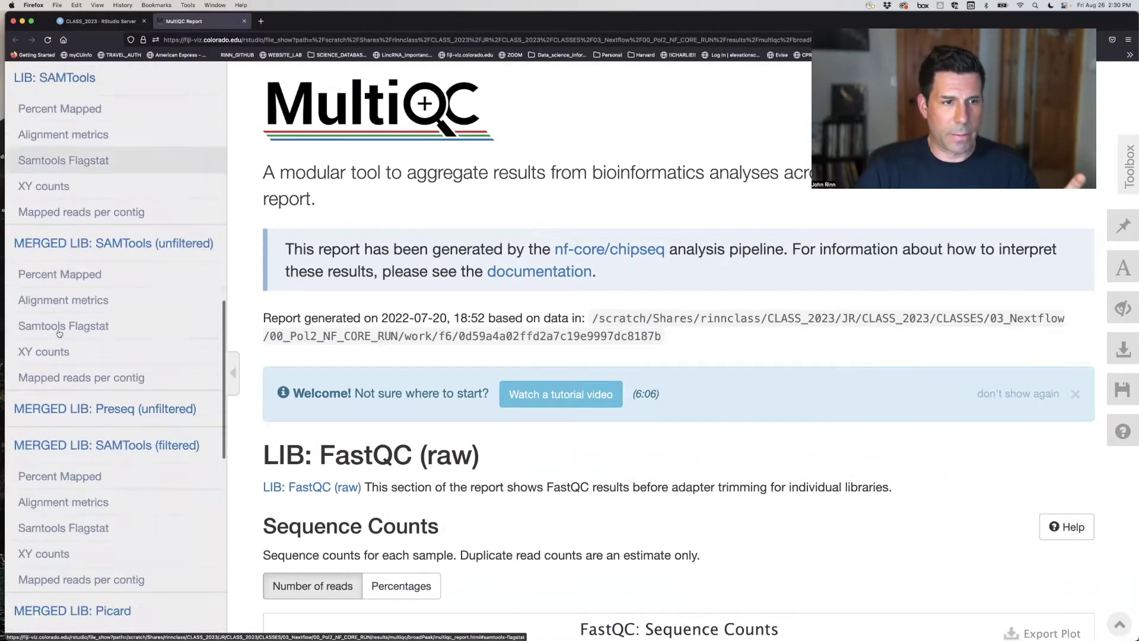
pyautogui.scroll(2, 56, 277)
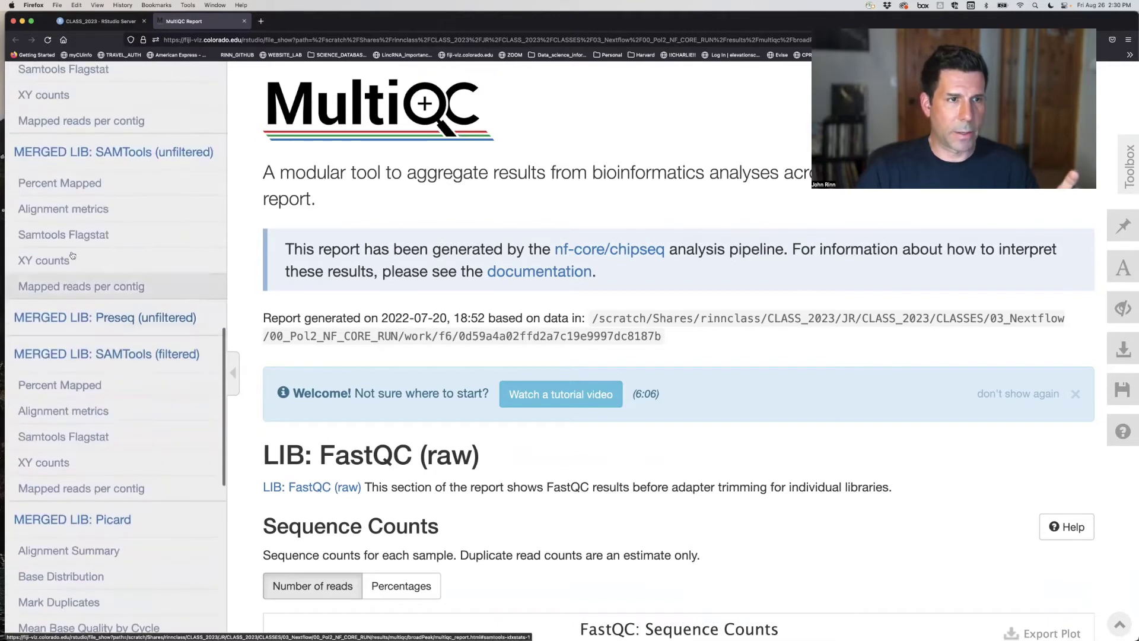
pyautogui.click(139, 153)
pyautogui.moveTo(518, 380)
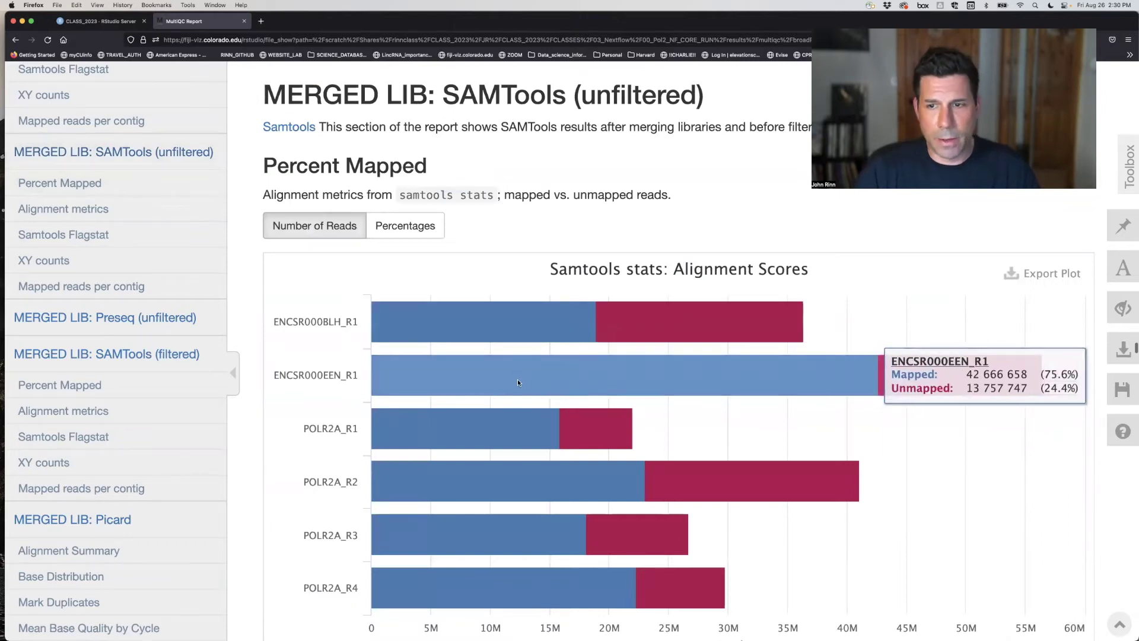
pyautogui.scroll(-5, 518, 379)
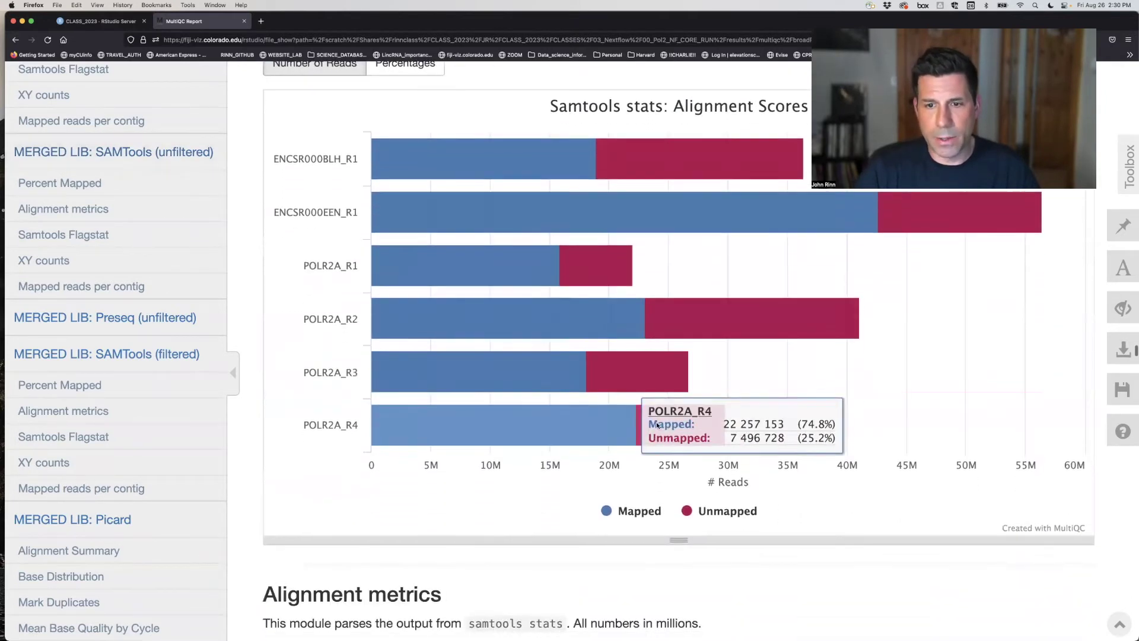
pyautogui.moveTo(705, 225)
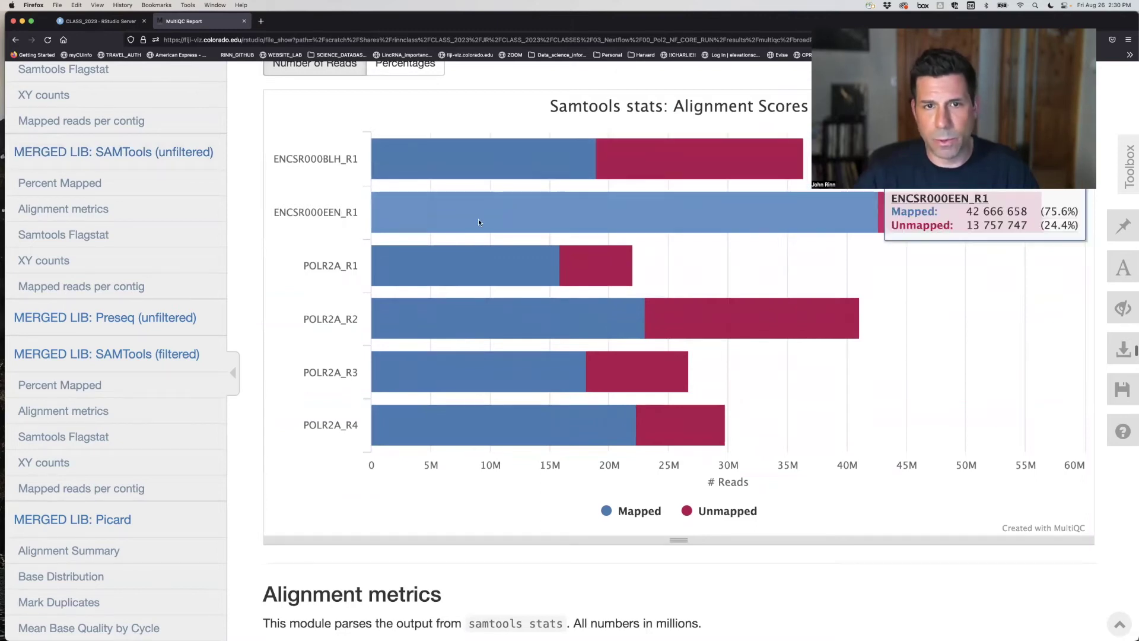
# Scroll through alignment metrics, flagstat and XY counts to the mapped reads per contig chart.
pyautogui.scroll(-4, 493, 226)
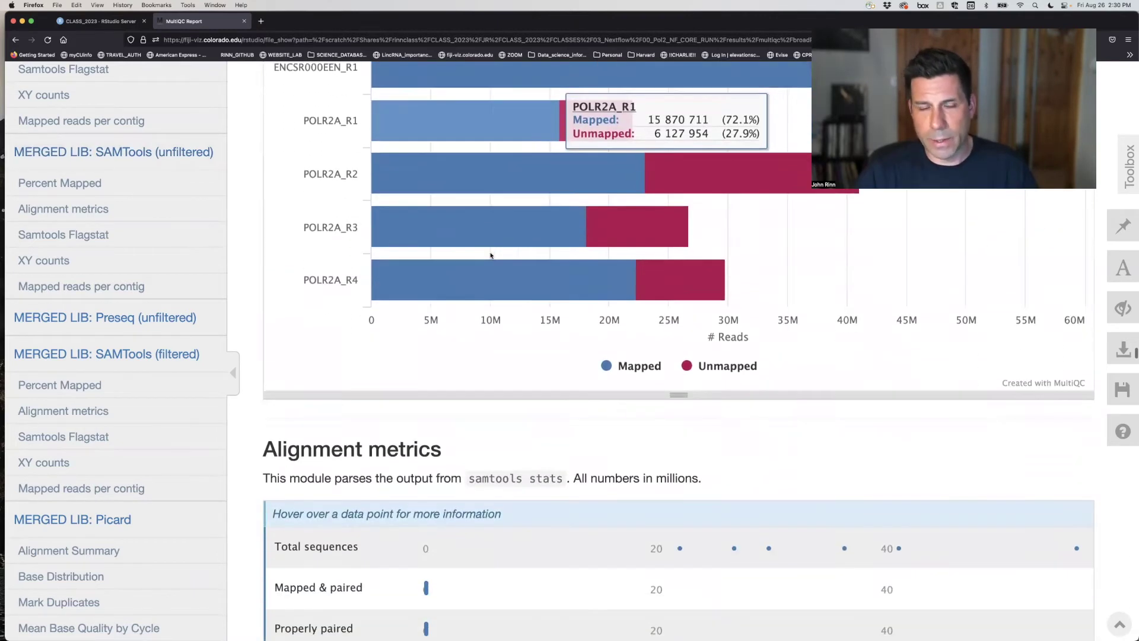
pyautogui.scroll(-10, 491, 256)
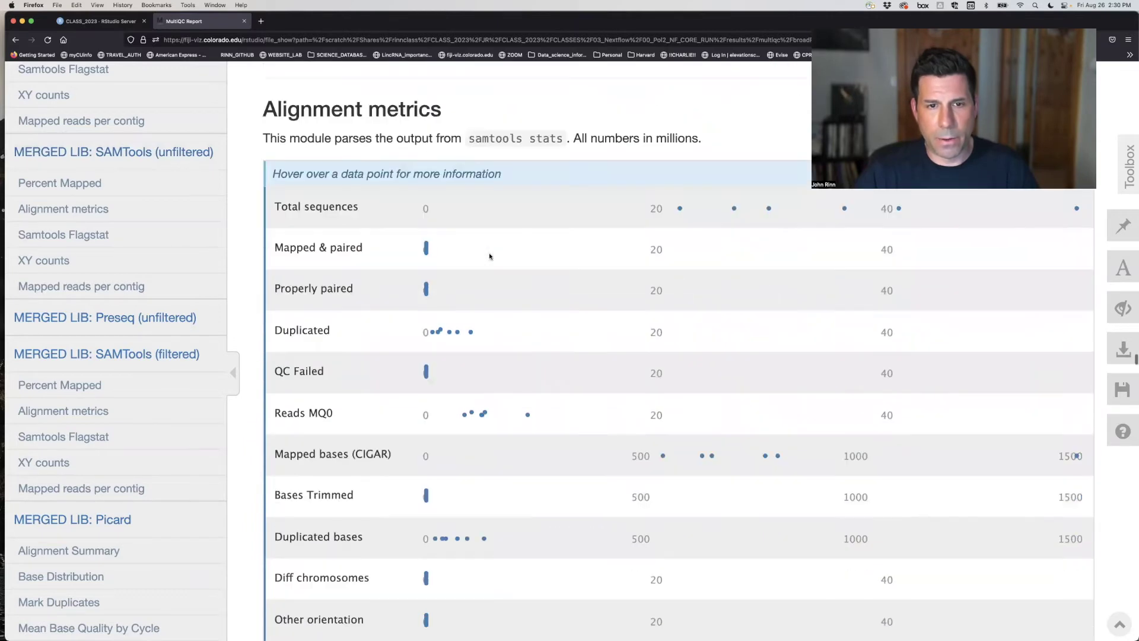
pyautogui.scroll(-20, 490, 256)
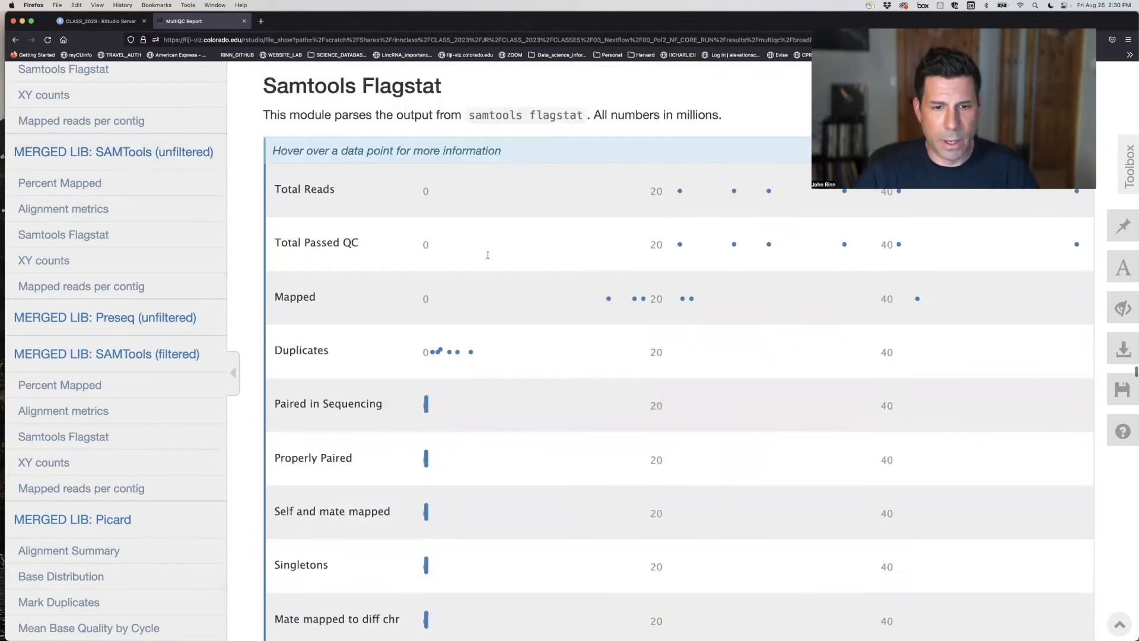
pyautogui.scroll(-17, 487, 255)
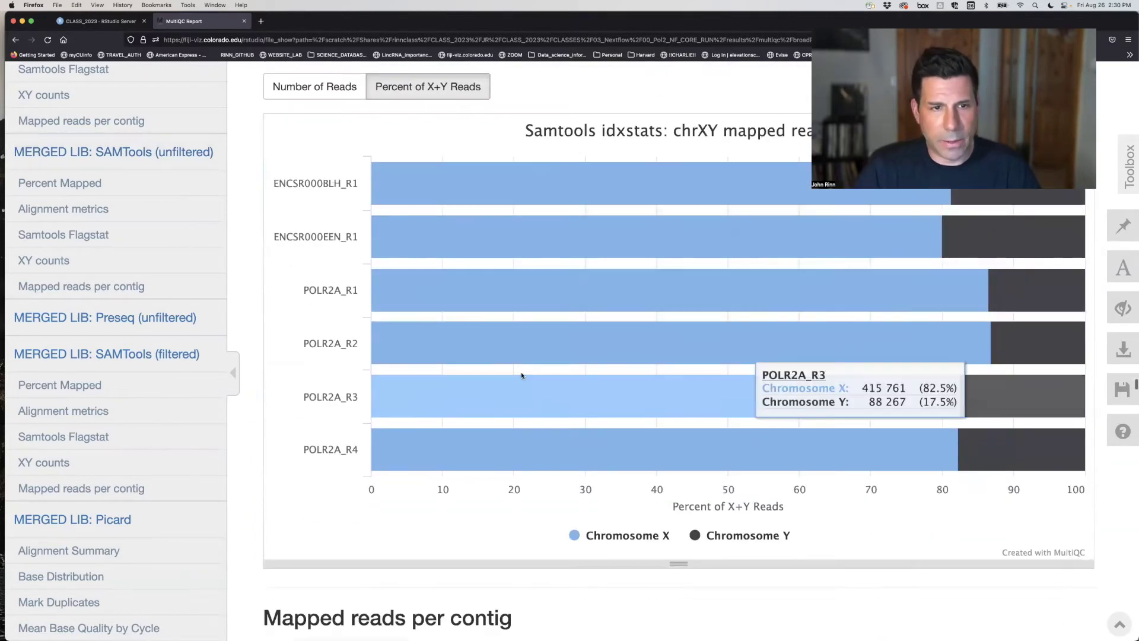
pyautogui.scroll(-2, 521, 376)
pyautogui.scroll(3, 521, 371)
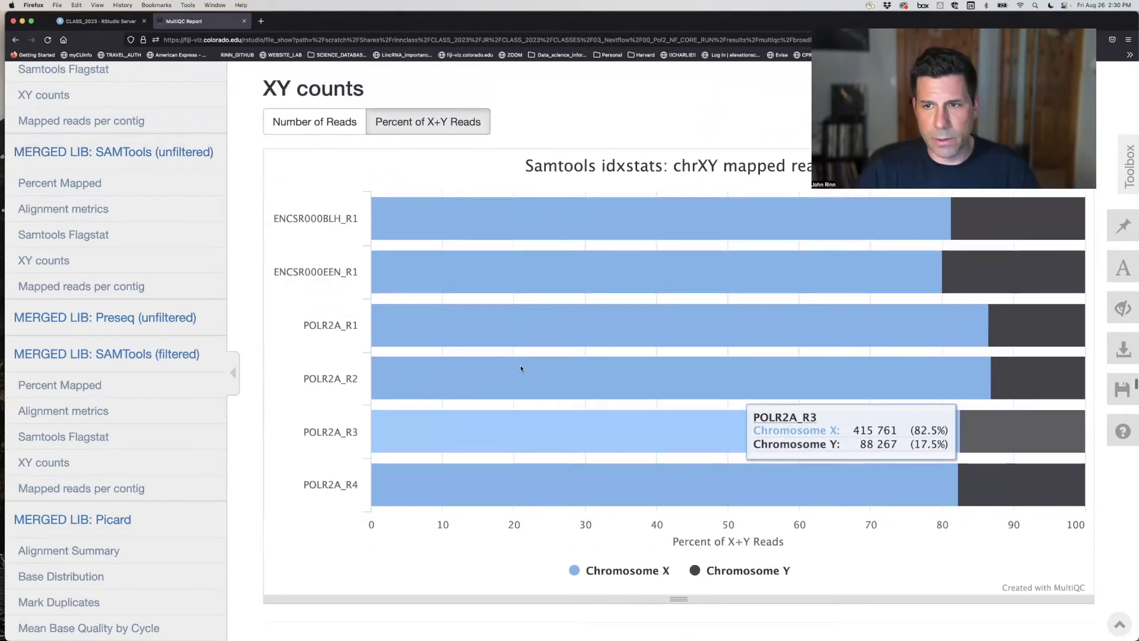
pyautogui.scroll(-4, 547, 366)
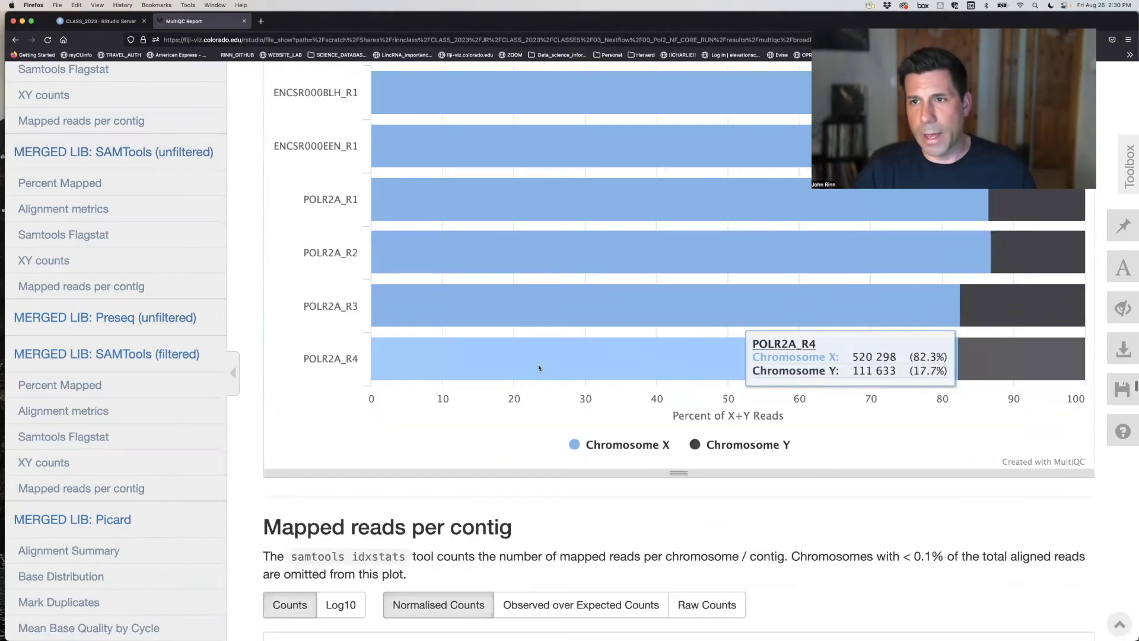
pyautogui.scroll(-15, 539, 368)
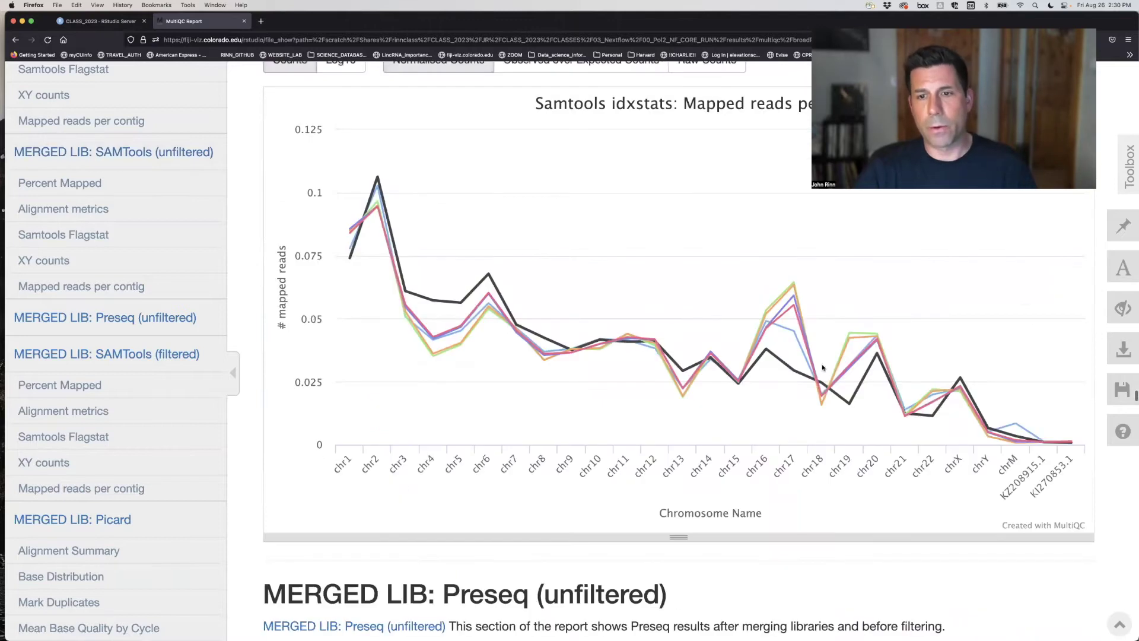
# Move past the per-contig chart to the MERGED LIB: Preseq (unfiltered) complexity curve.
pyautogui.scroll(-1, 899, 360)
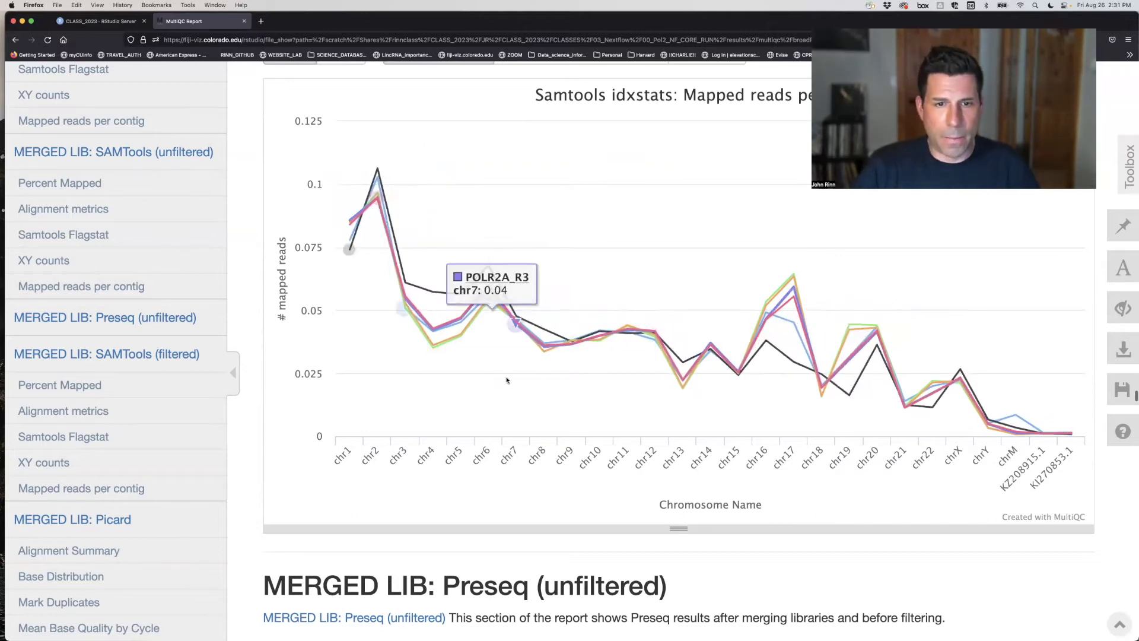
pyautogui.scroll(-1, 507, 379)
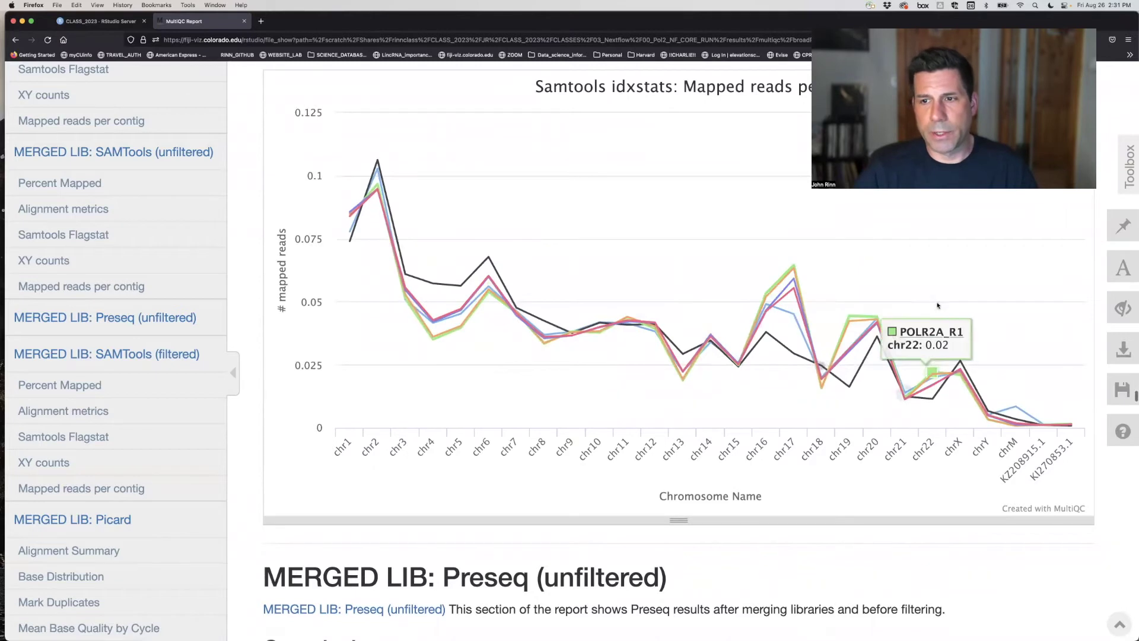
pyautogui.scroll(-3, 735, 348)
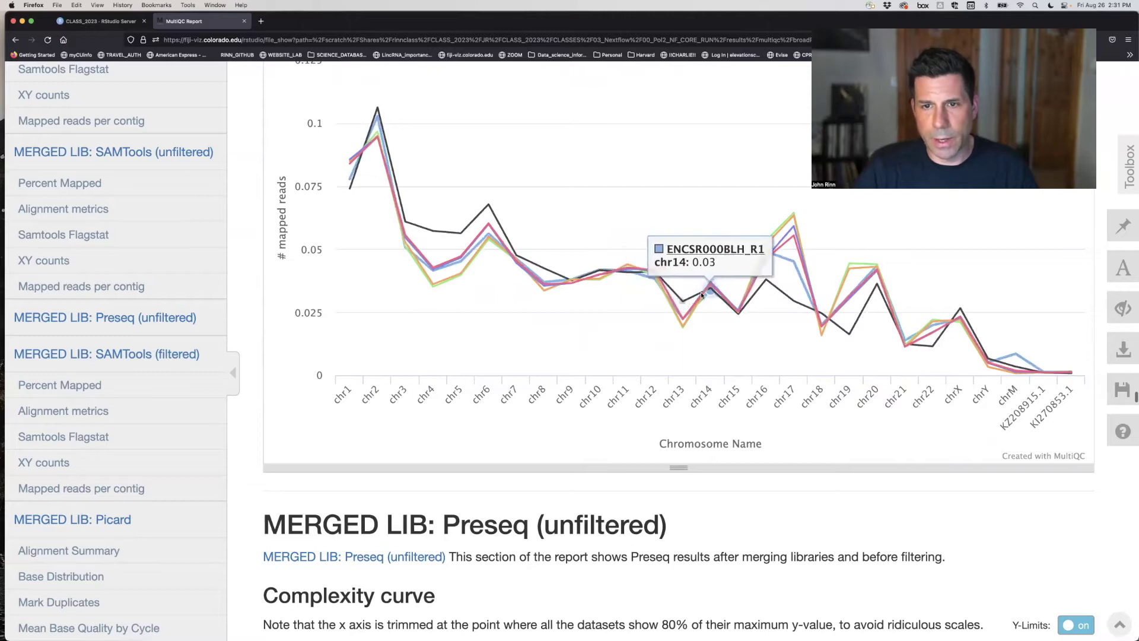
pyautogui.scroll(-8, 703, 319)
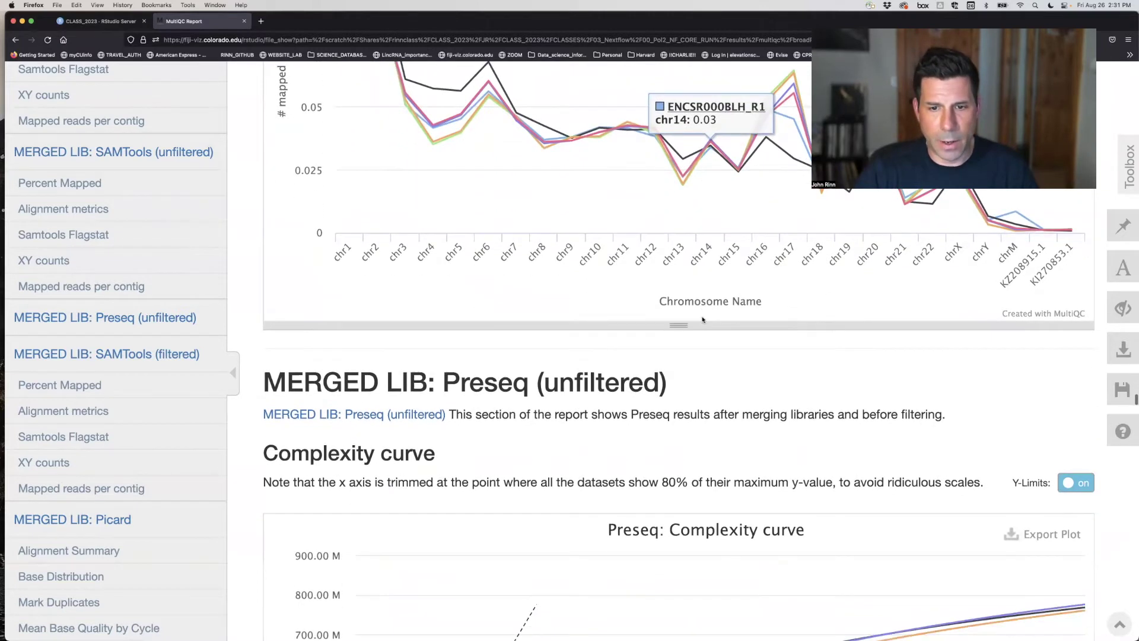
pyautogui.scroll(-2, 700, 358)
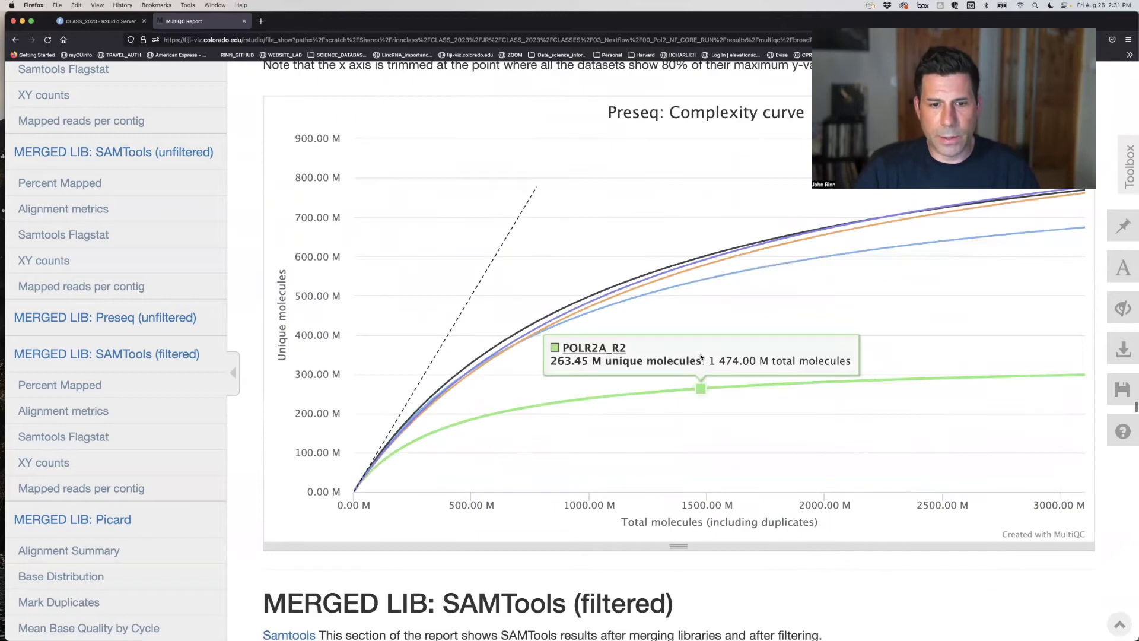
pyautogui.scroll(2, 700, 357)
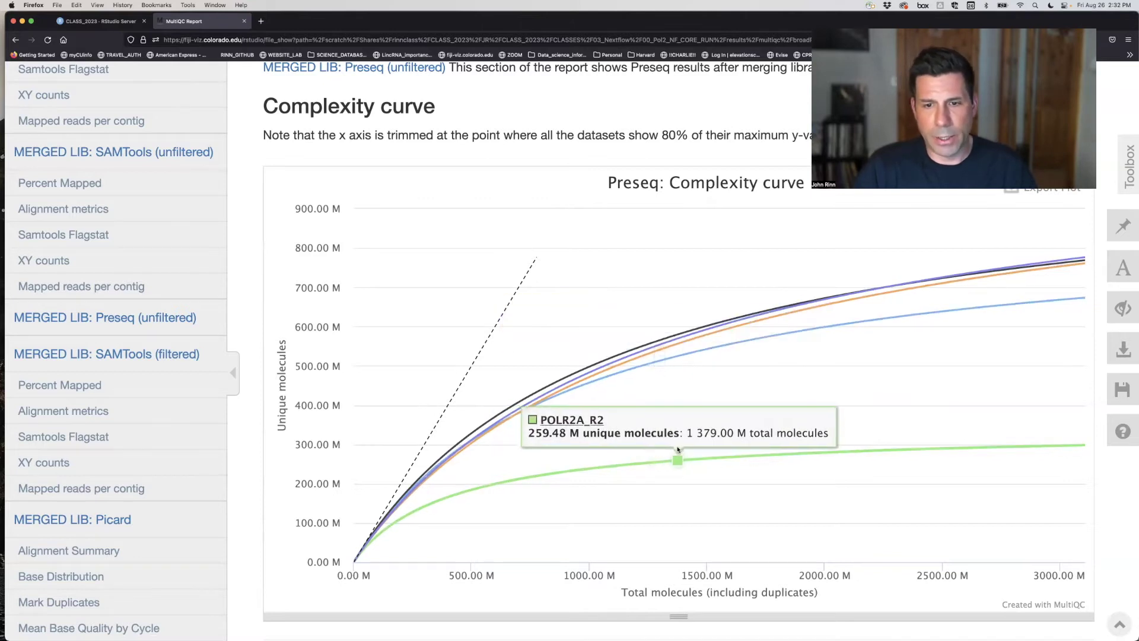
# Scroll through the SAMTools (filtered) and Picard sections toward the deepTools Fingerprint plot.
pyautogui.scroll(-5, 678, 445)
pyautogui.scroll(-10, 676, 446)
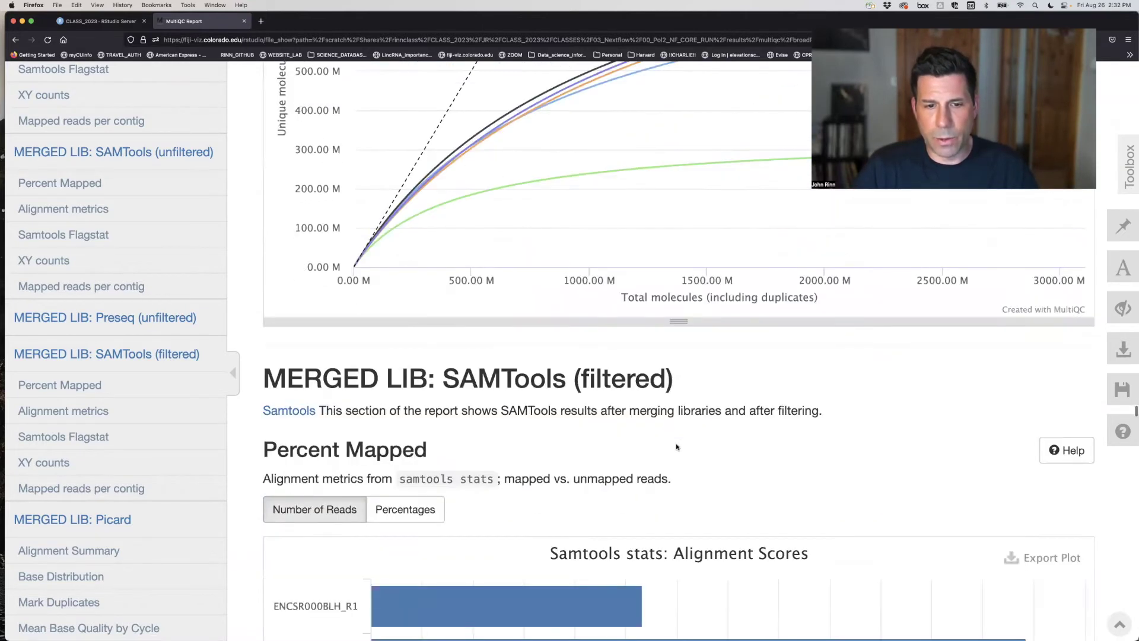
pyautogui.scroll(-10, 676, 446)
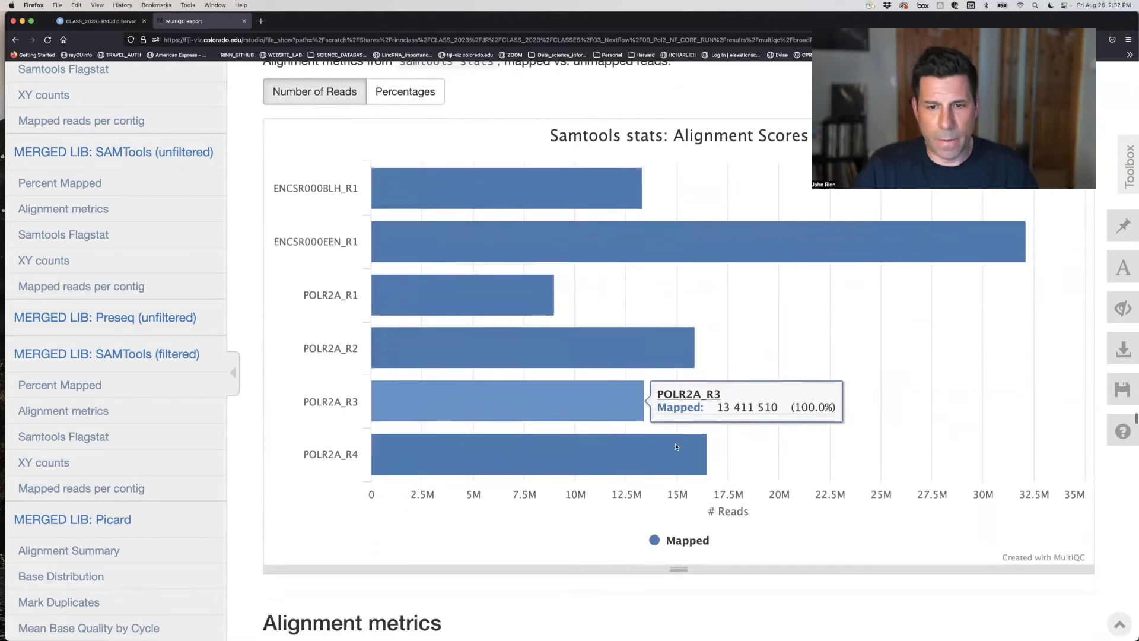
pyautogui.scroll(-20, 676, 446)
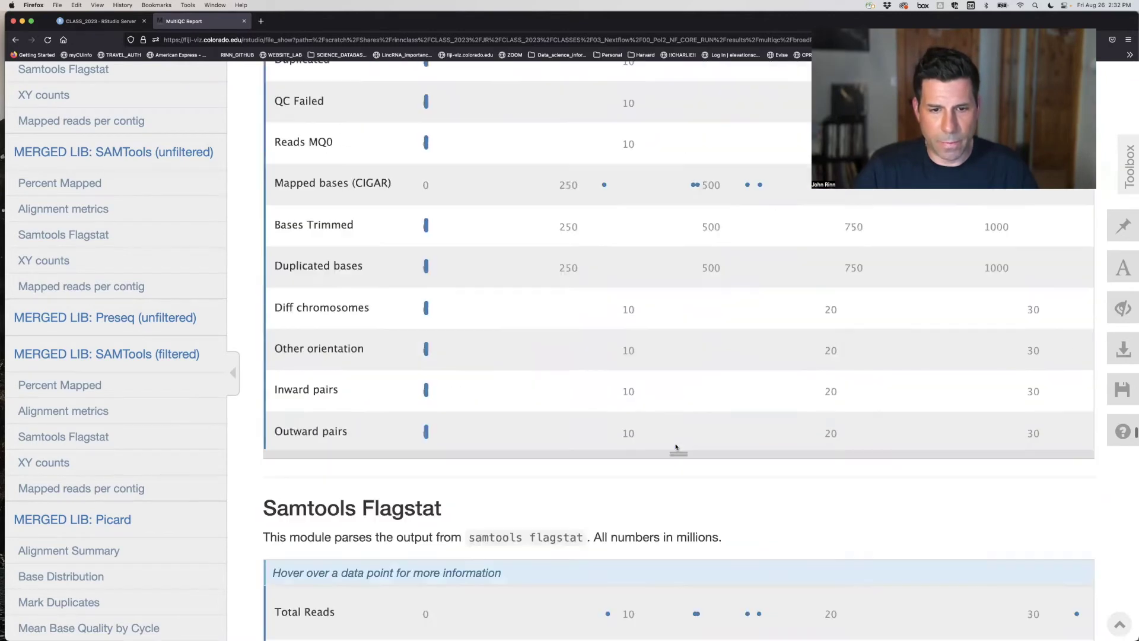
pyautogui.scroll(-8, 675, 446)
pyautogui.scroll(-13, 674, 449)
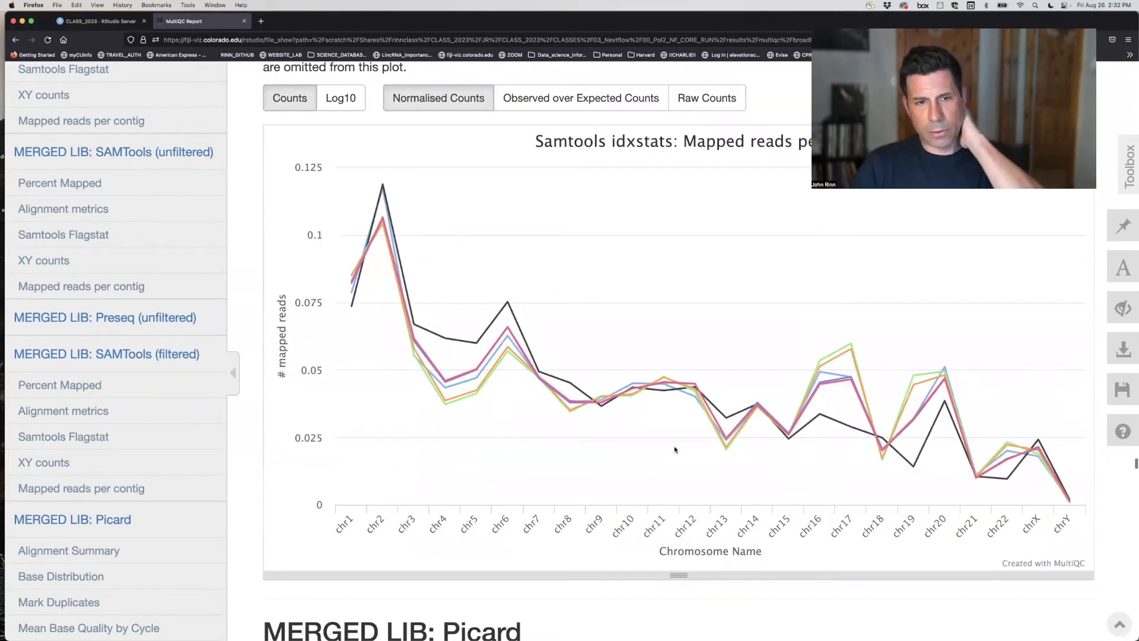
pyautogui.scroll(-19, 674, 450)
pyautogui.scroll(-11, 674, 449)
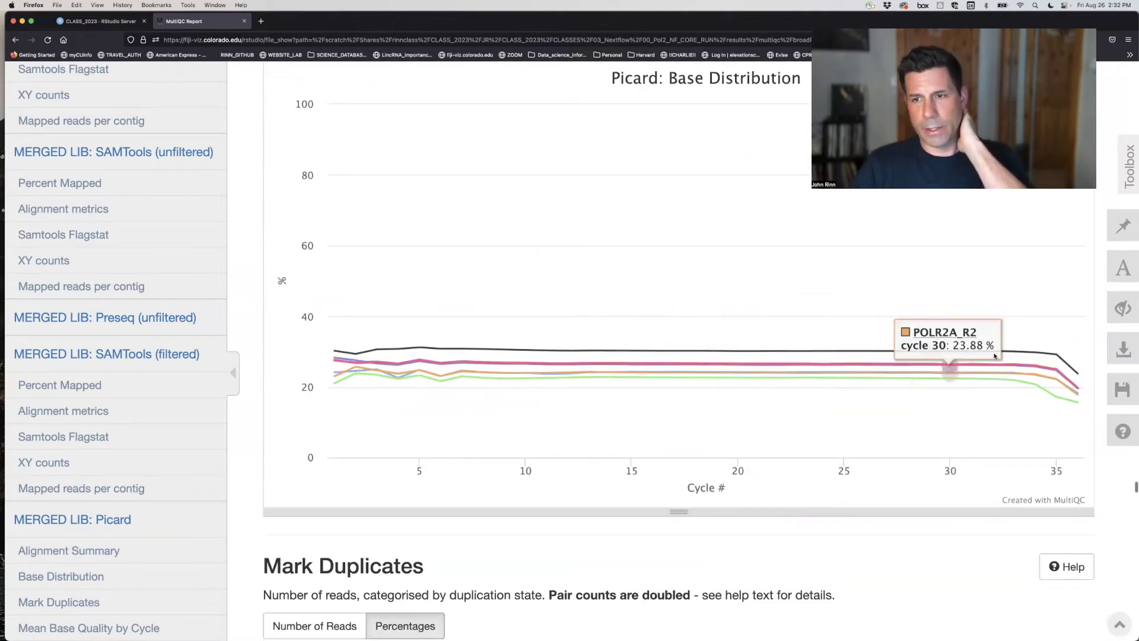
pyautogui.scroll(-10, 534, 421)
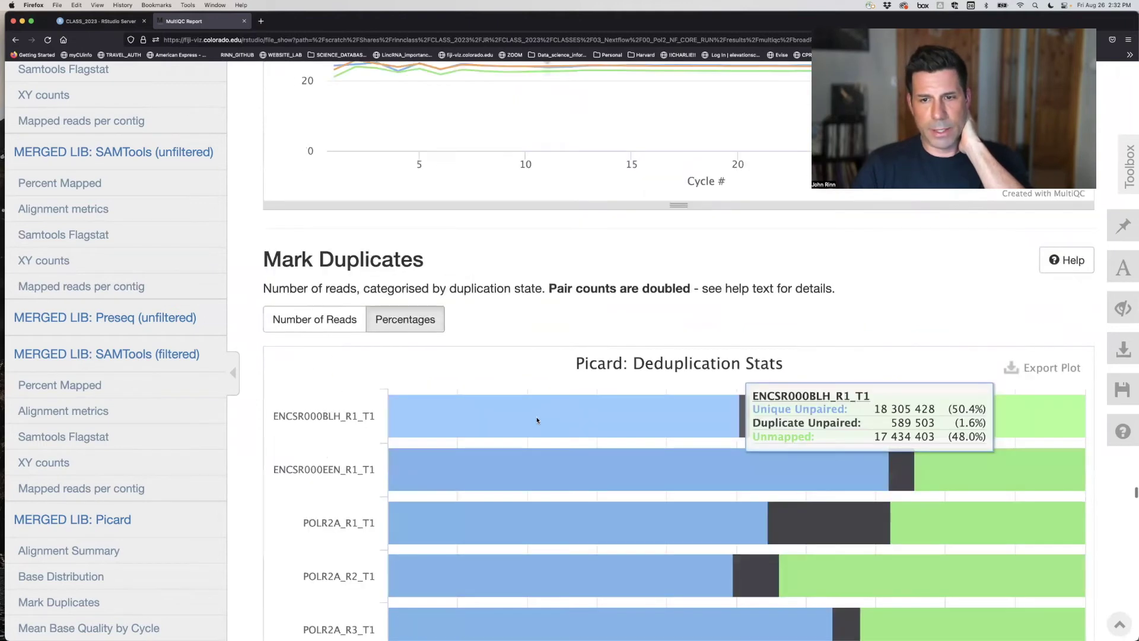
pyautogui.scroll(-3, 534, 421)
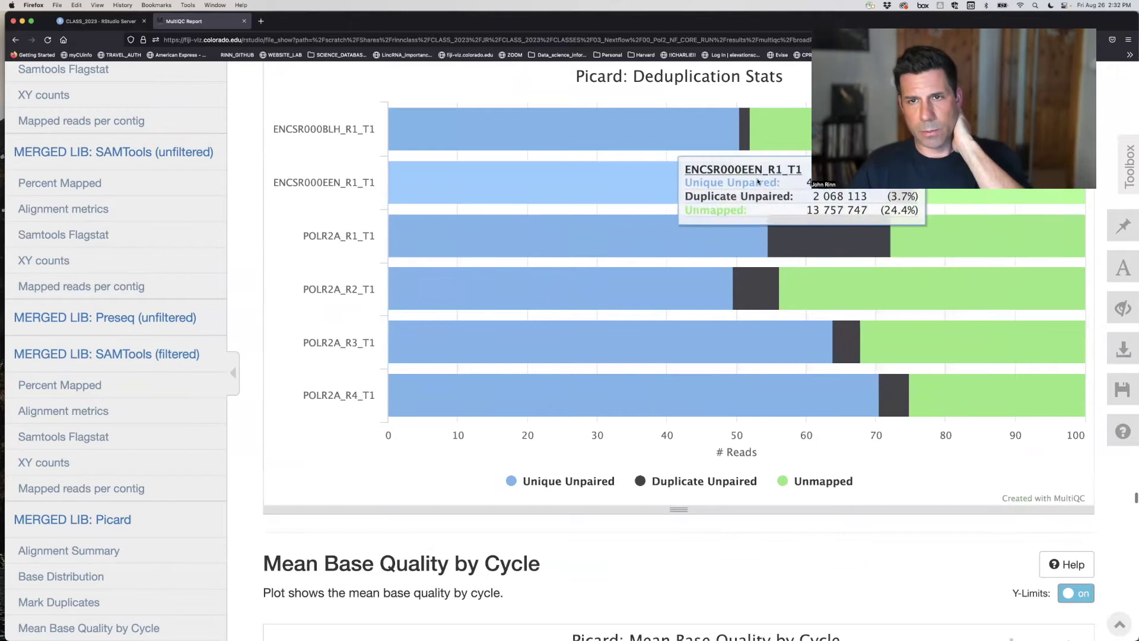
pyautogui.scroll(-5, 588, 335)
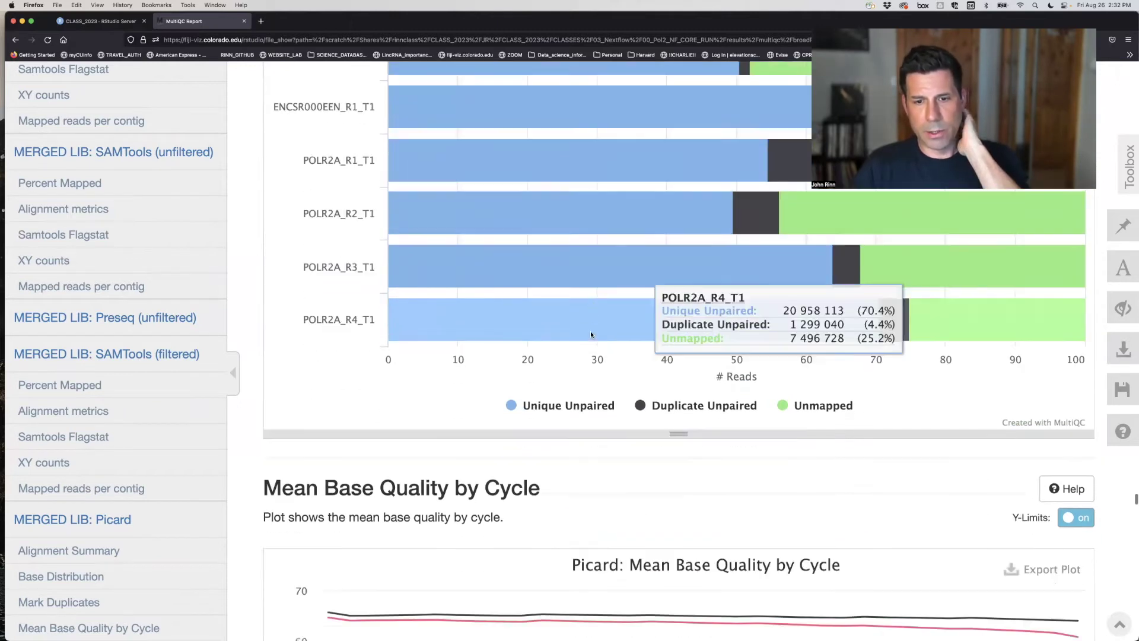
pyautogui.scroll(-9, 585, 334)
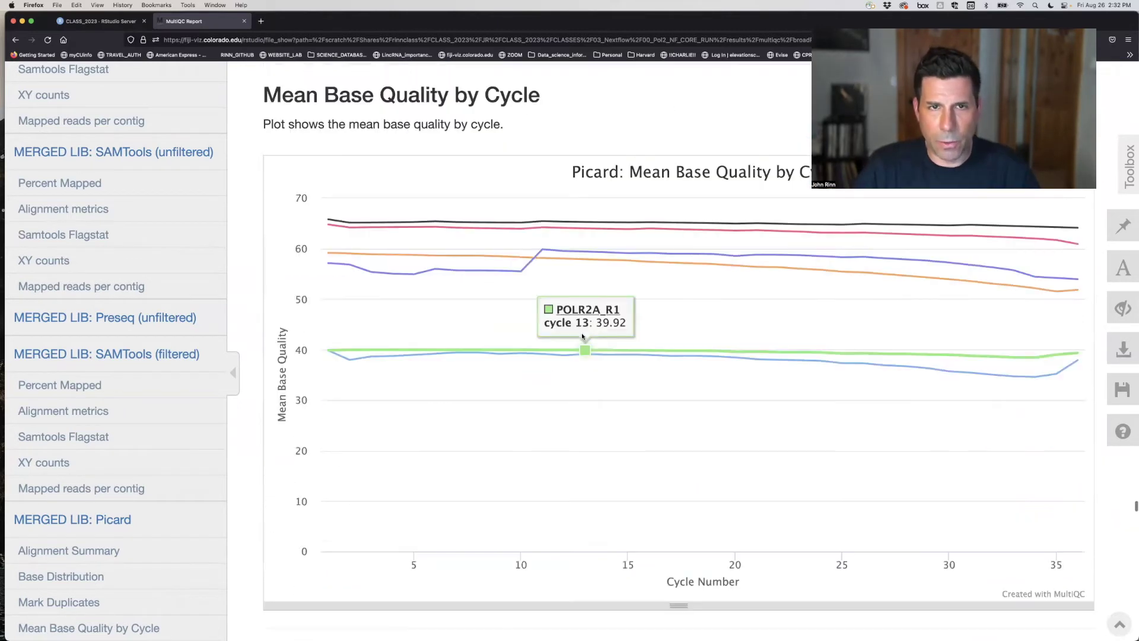
# Bring the whole deepTools Fingerprint plot into view and read its POLR2A_R1 and POLR2A_R2 curve values.
pyautogui.scroll(-16, 582, 334)
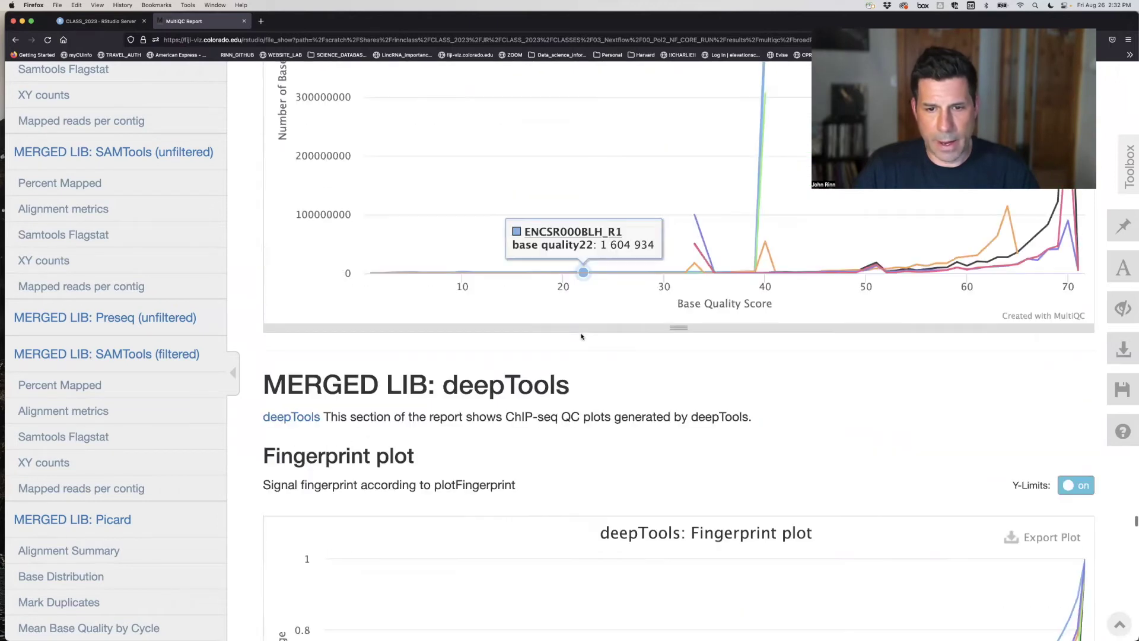
pyautogui.scroll(-3, 582, 336)
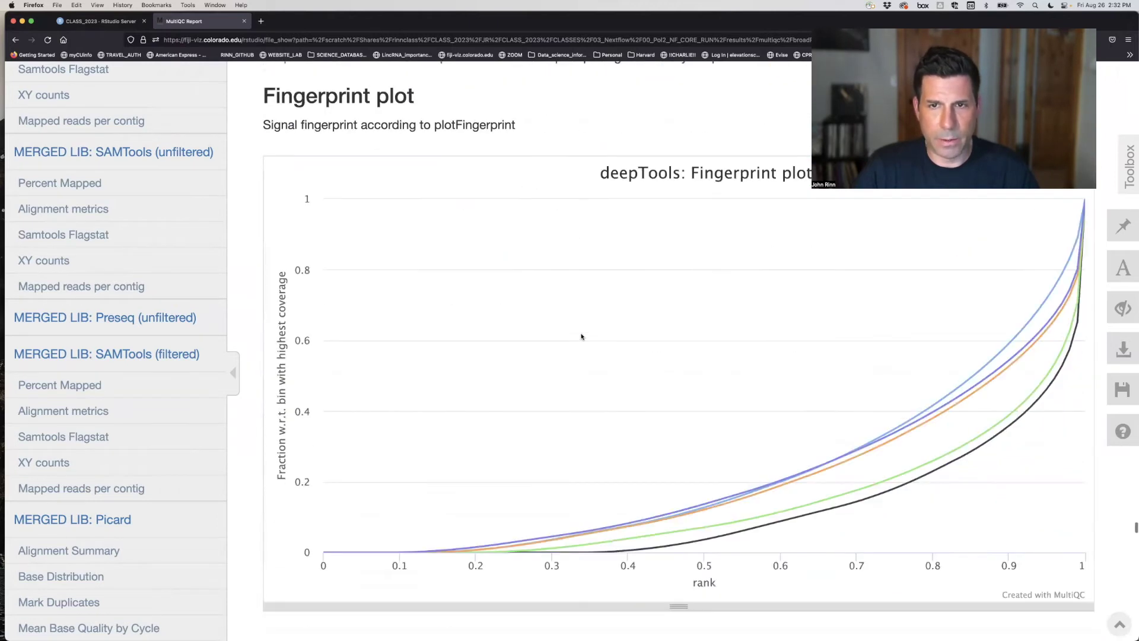
pyautogui.moveTo(884, 455)
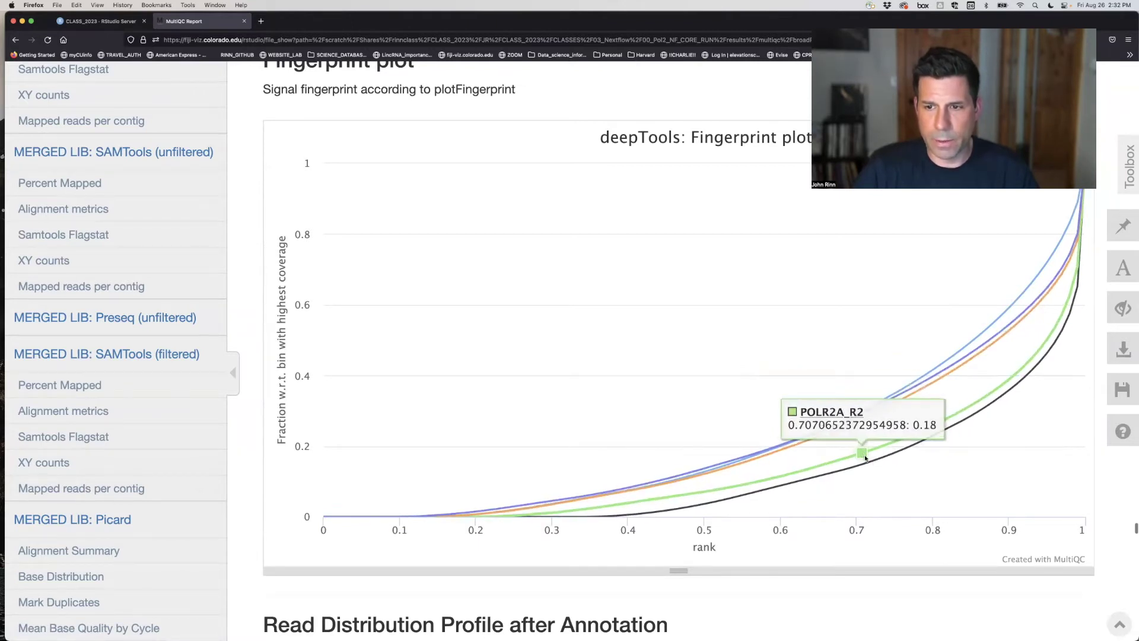
pyautogui.moveTo(839, 422)
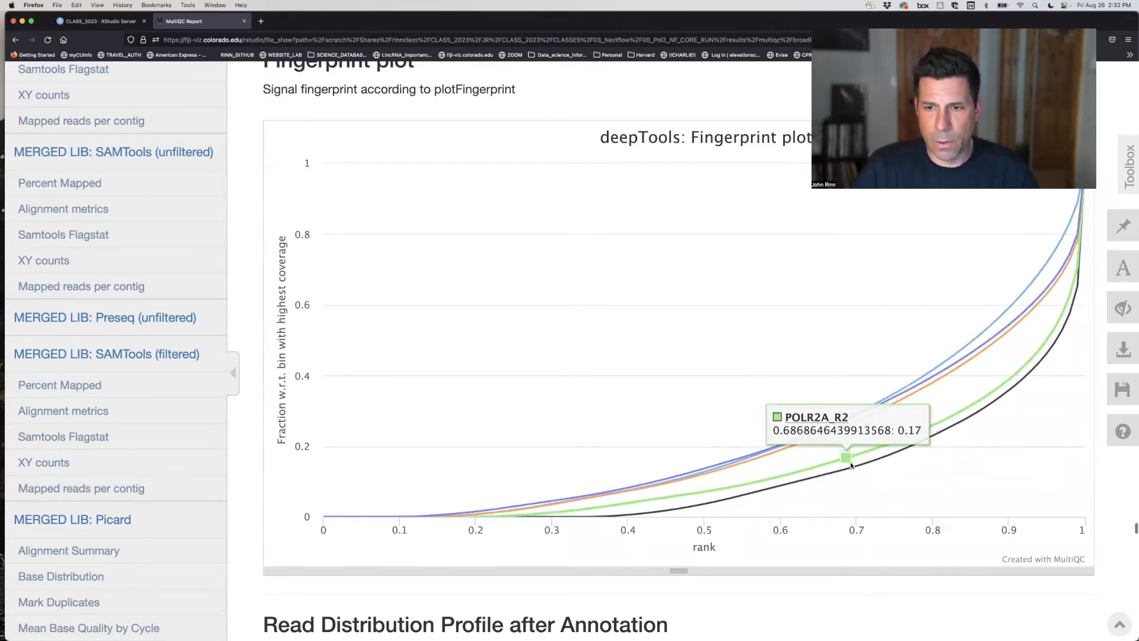
# Scroll to the MACS2 Total peak count chart, where POLR2A_R2 tops out at 43,435 peaks.
pyautogui.scroll(-3, 776, 393)
pyautogui.scroll(-3, 777, 393)
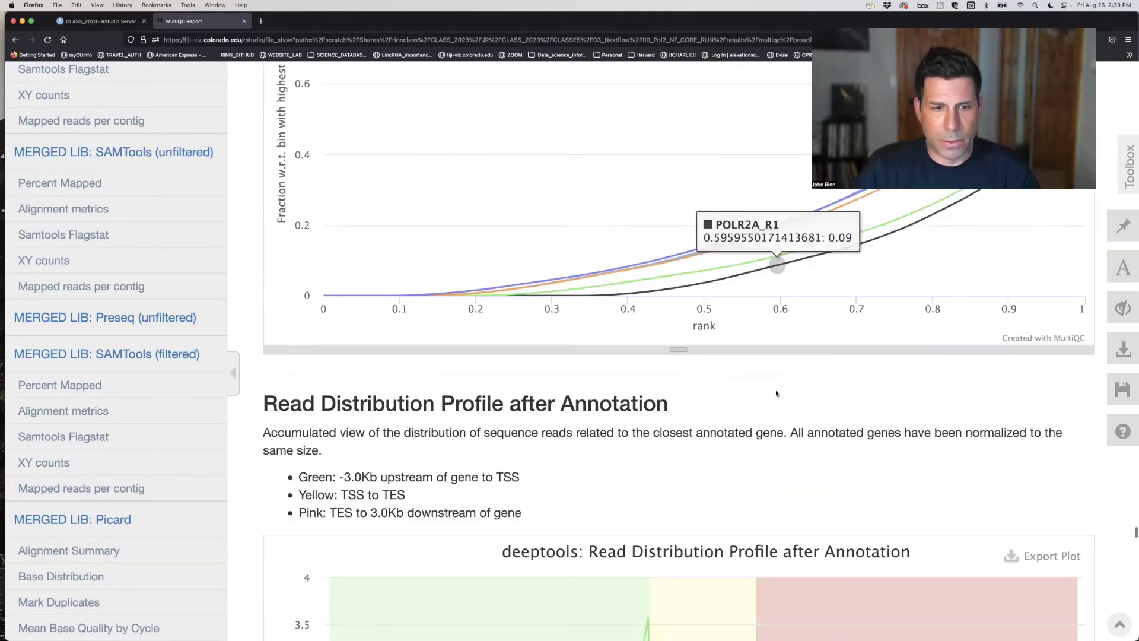
pyautogui.scroll(-8, 774, 391)
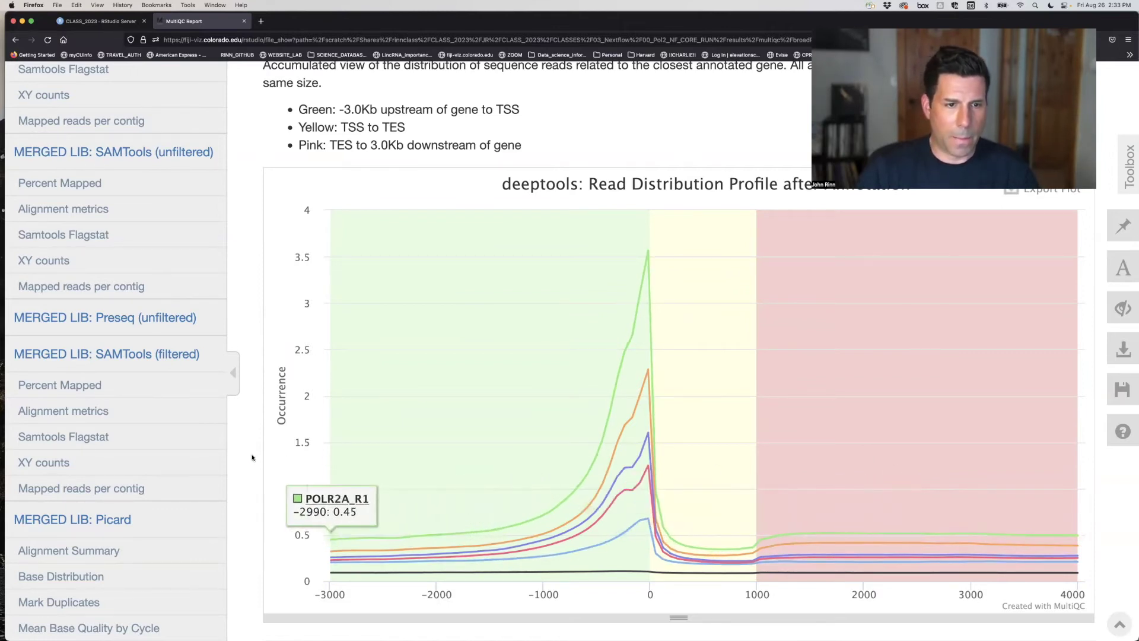
pyautogui.scroll(-5, 326, 459)
pyautogui.scroll(-4, 566, 520)
pyautogui.scroll(6, 561, 517)
pyautogui.scroll(1, 561, 519)
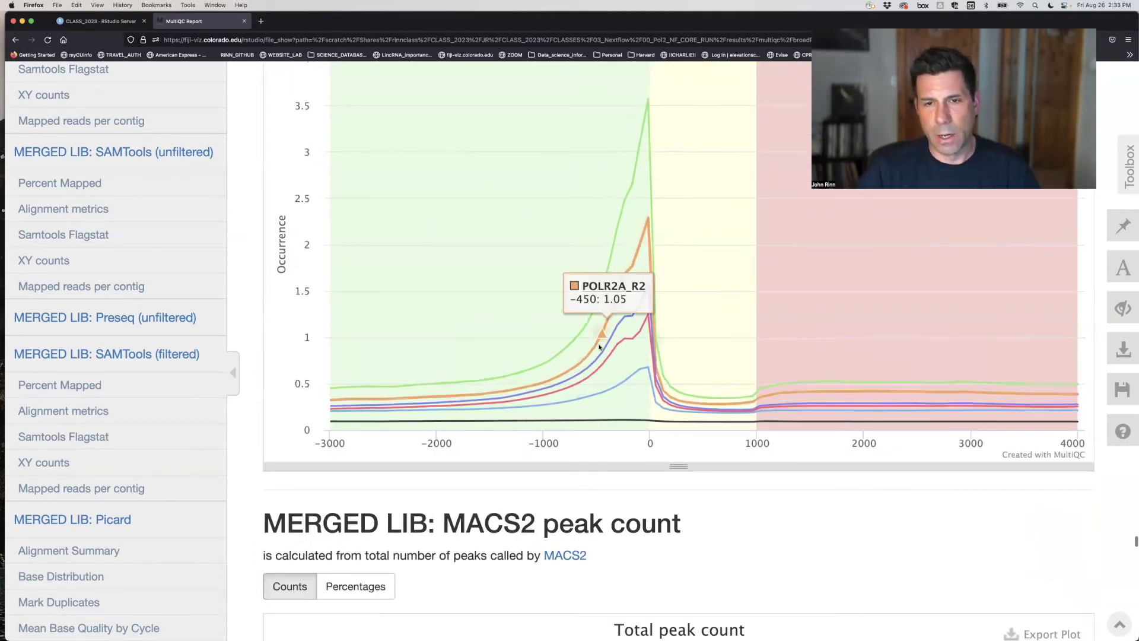
pyautogui.scroll(-4, 596, 359)
# Review the MACS2 FRiP score chart, then continue into the HOMER peak annotation section.
pyautogui.scroll(-5, 596, 362)
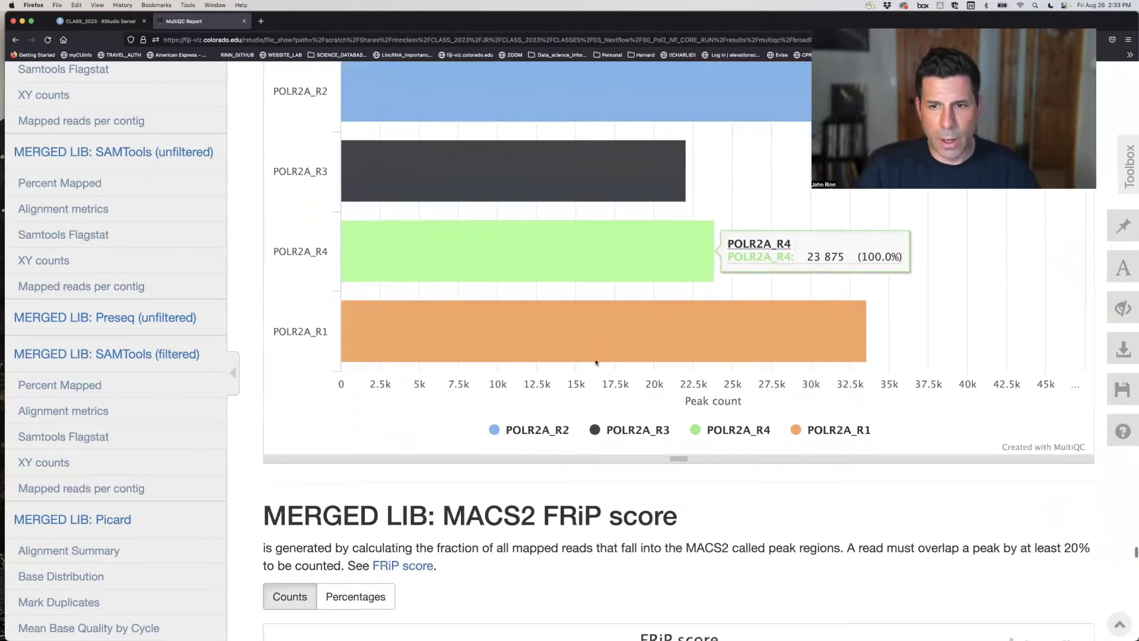
pyautogui.scroll(2, 596, 362)
pyautogui.scroll(2, 595, 362)
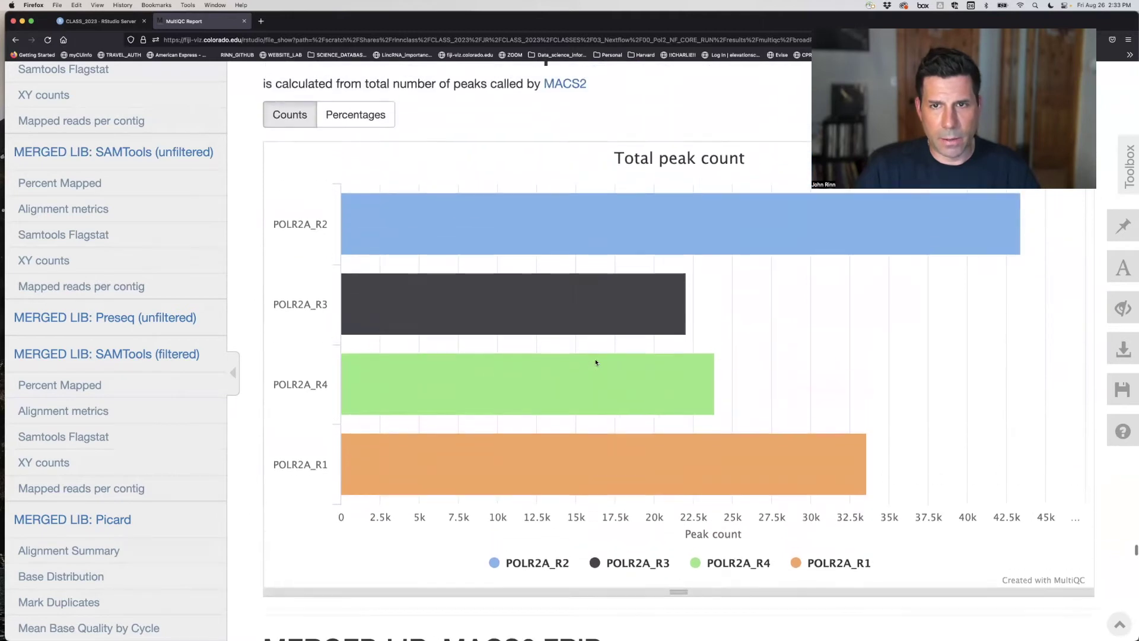
pyautogui.scroll(-1, 597, 362)
pyautogui.scroll(1, 712, 398)
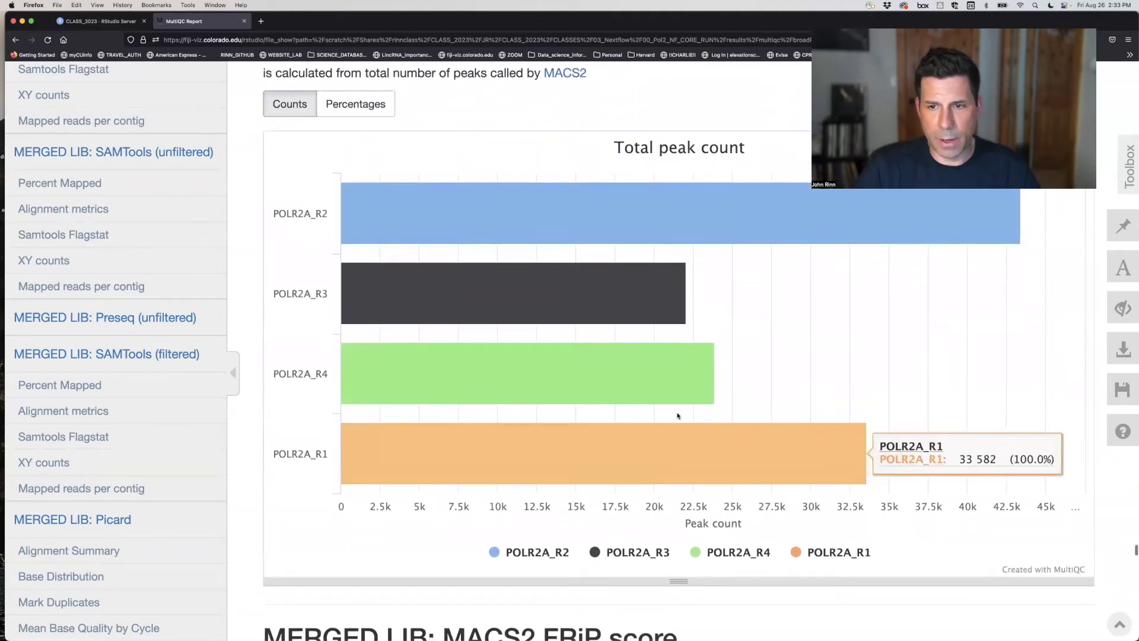
pyautogui.scroll(-1, 715, 259)
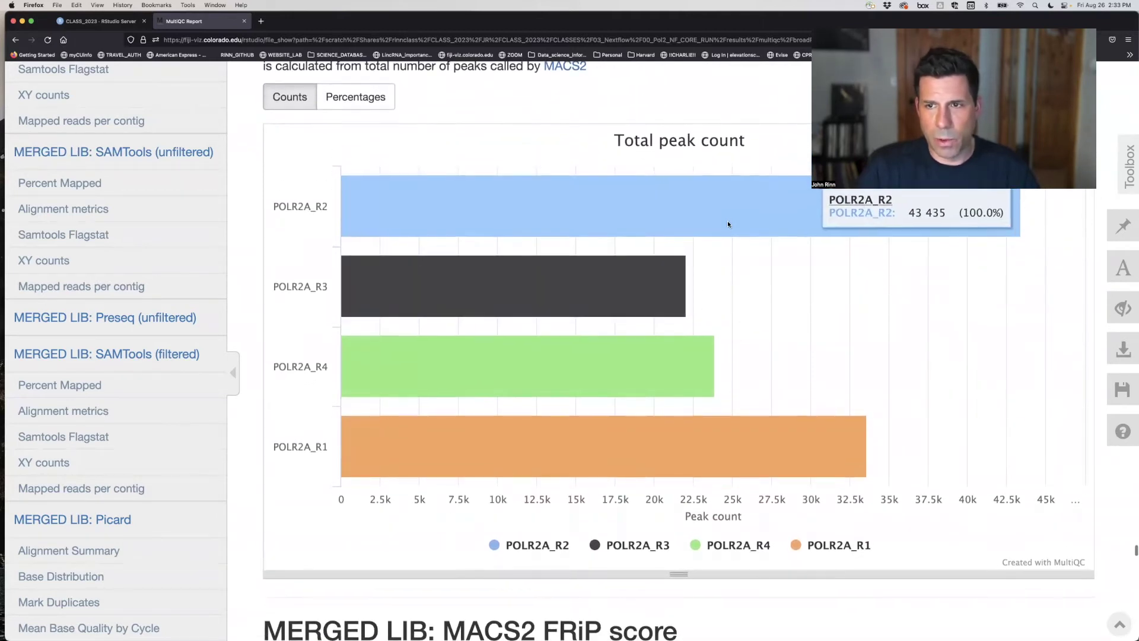
pyautogui.scroll(-3, 715, 260)
pyautogui.scroll(-6, 715, 286)
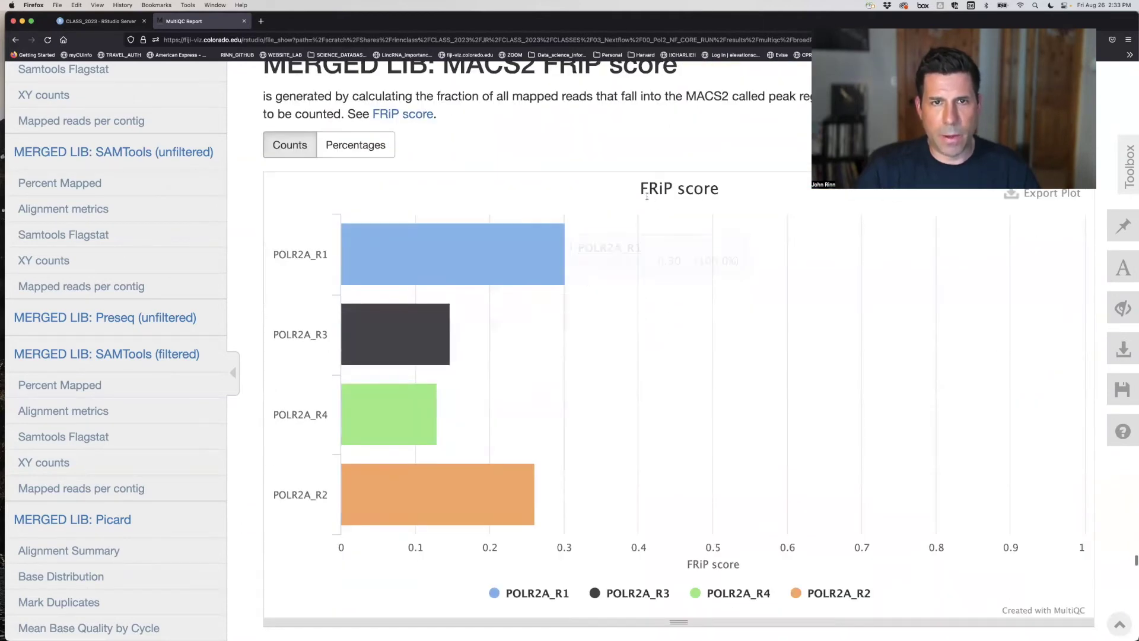
pyautogui.scroll(-3, 651, 223)
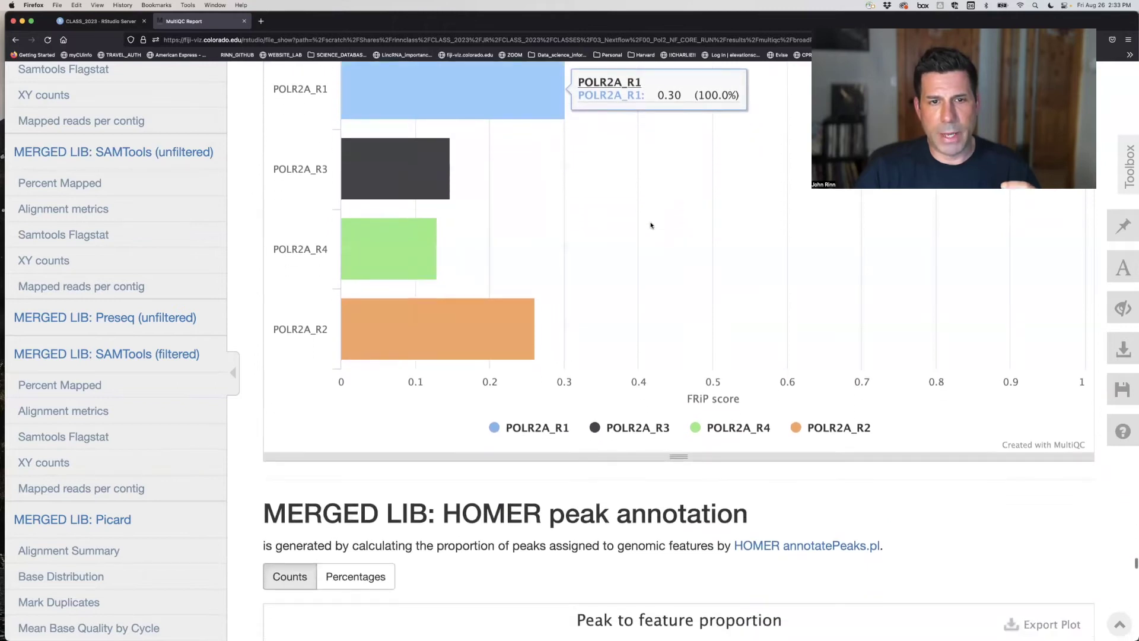
pyautogui.scroll(1, 651, 225)
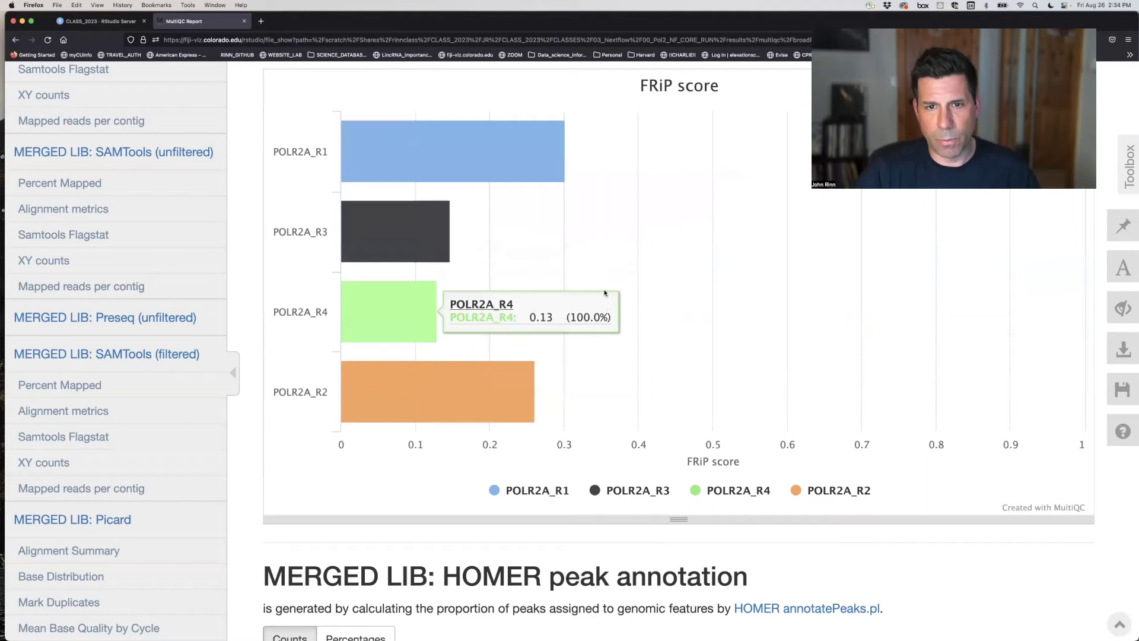
pyautogui.scroll(-3, 604, 293)
# Bring the MultiQC featureCounts Assignments chart into view (POLR2A_R1 33.8% assigned) and lower the browser window.
pyautogui.scroll(-5, 605, 292)
pyautogui.scroll(-4, 605, 292)
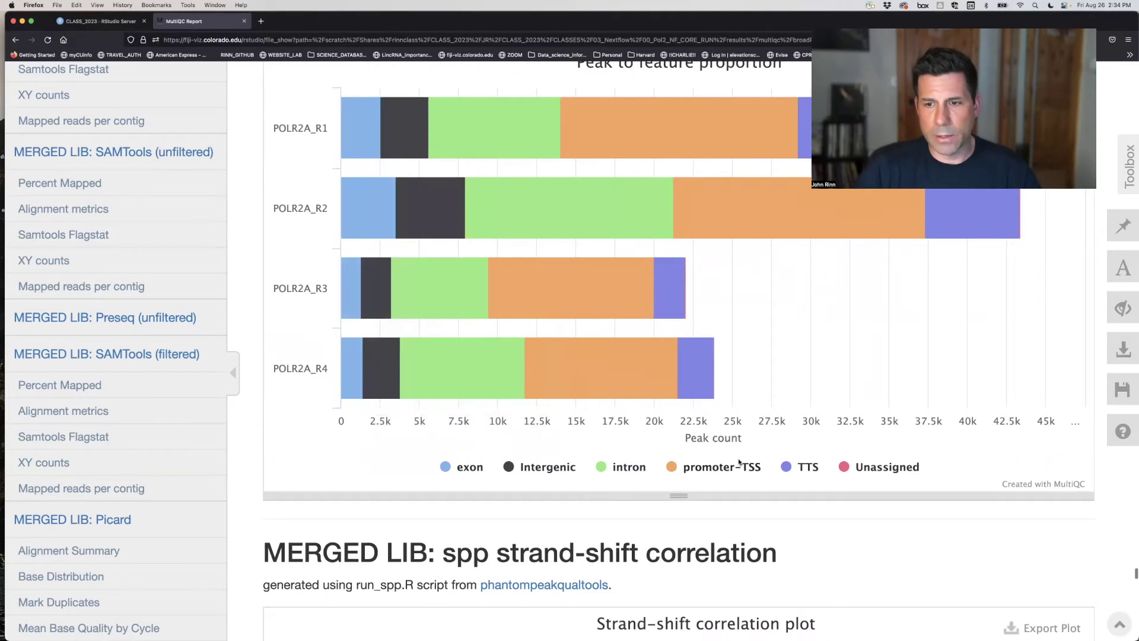
pyautogui.scroll(-10, 739, 462)
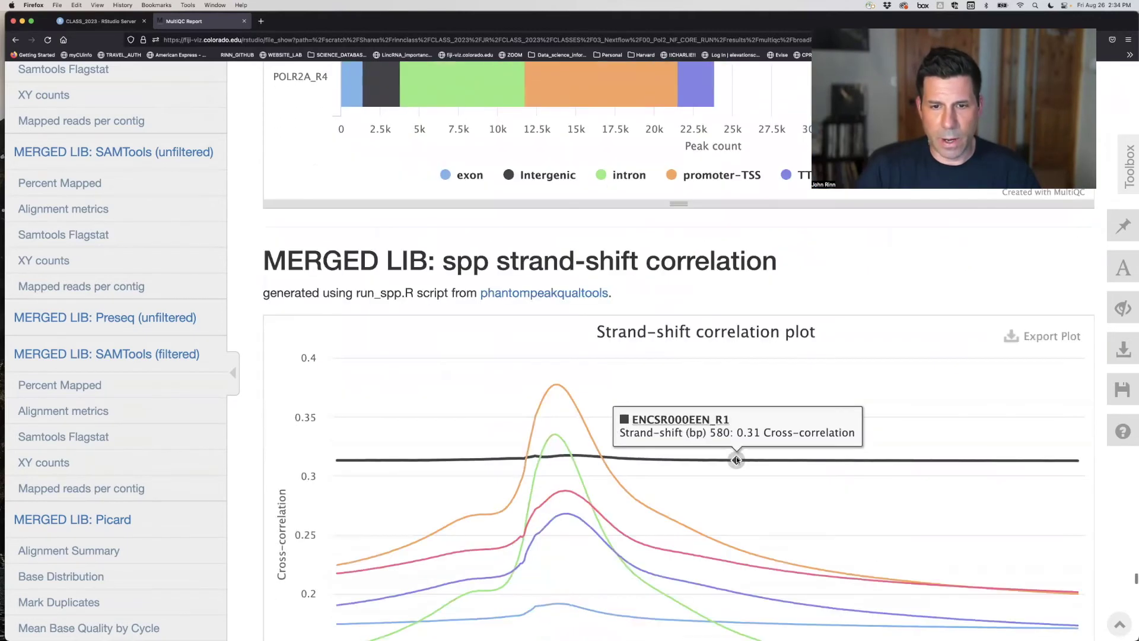
pyautogui.scroll(-15, 735, 459)
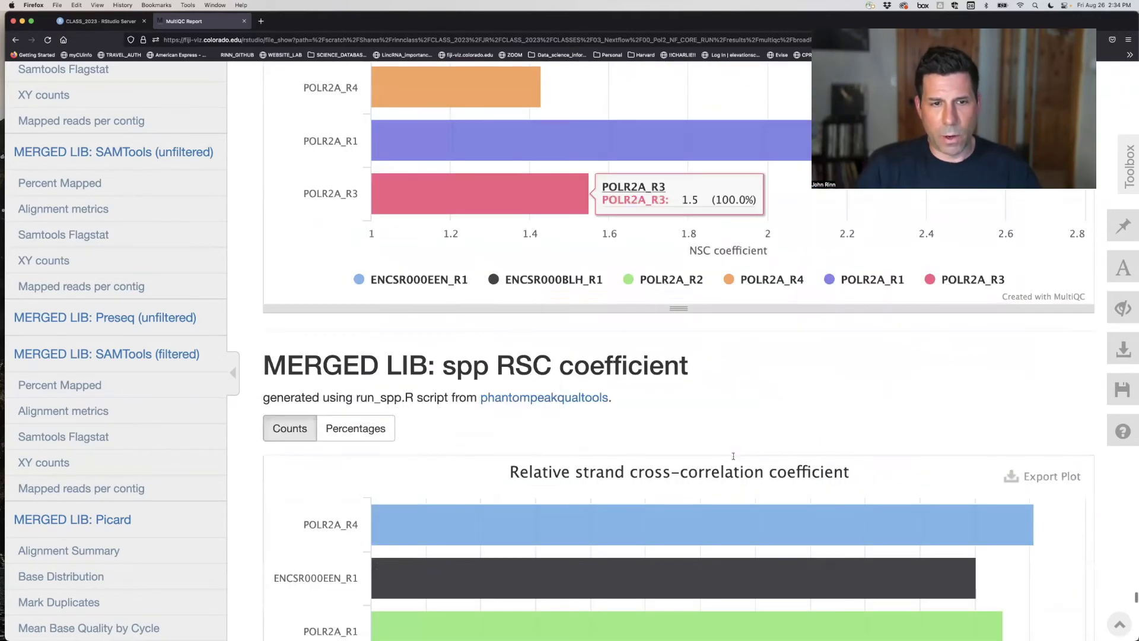
pyautogui.scroll(-20, 733, 456)
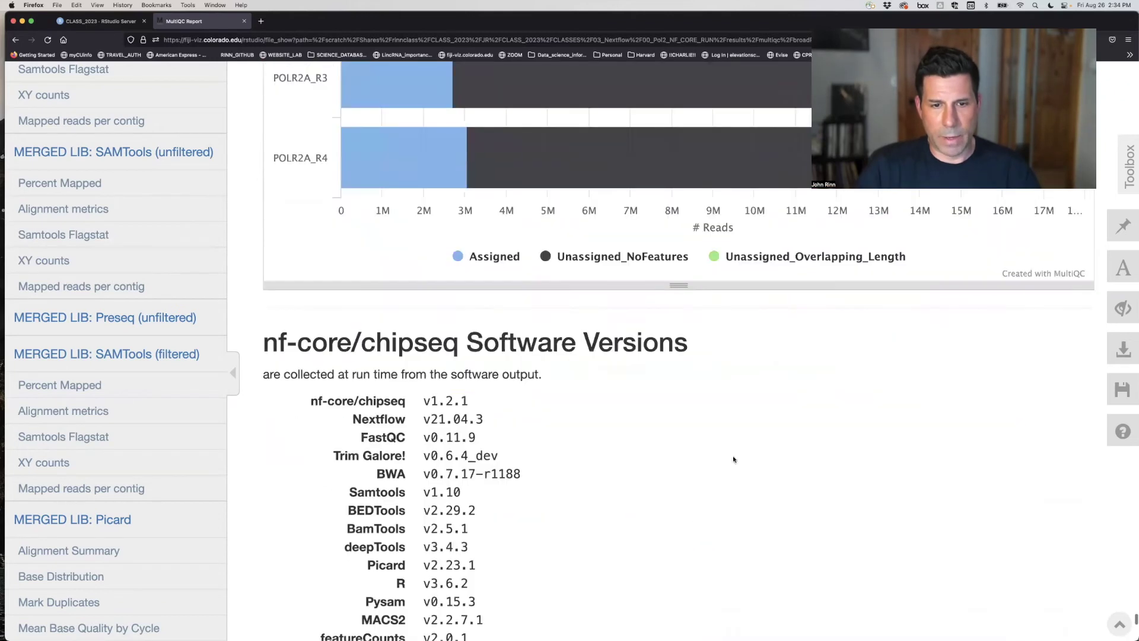
pyautogui.scroll(-8, 733, 456)
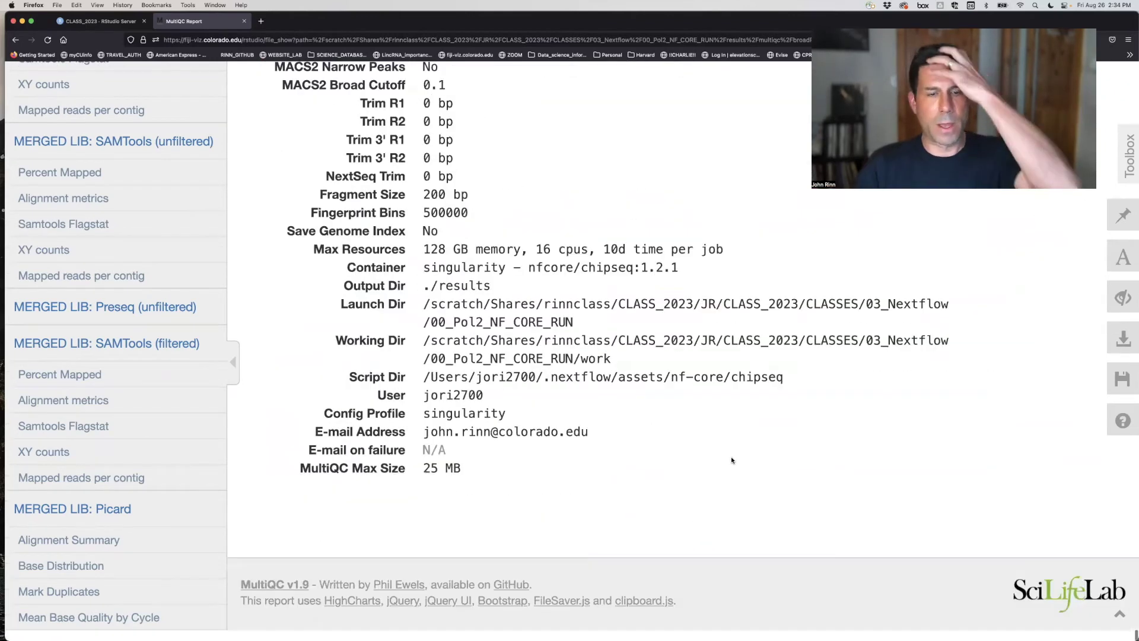
pyautogui.scroll(15, 729, 455)
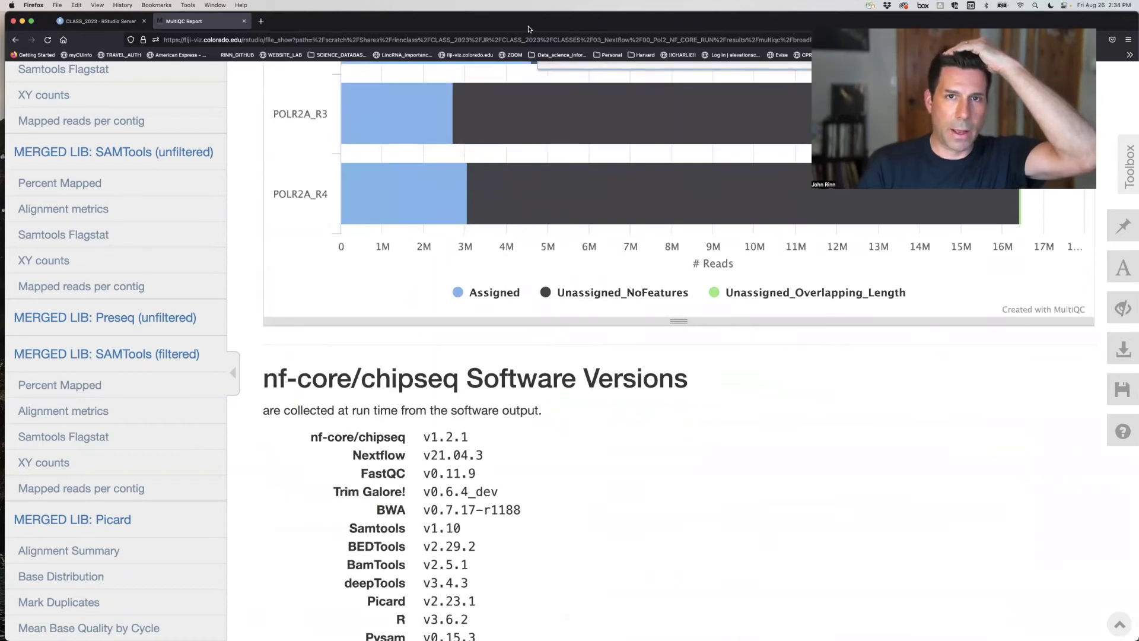
pyautogui.scroll(9, 433, 126)
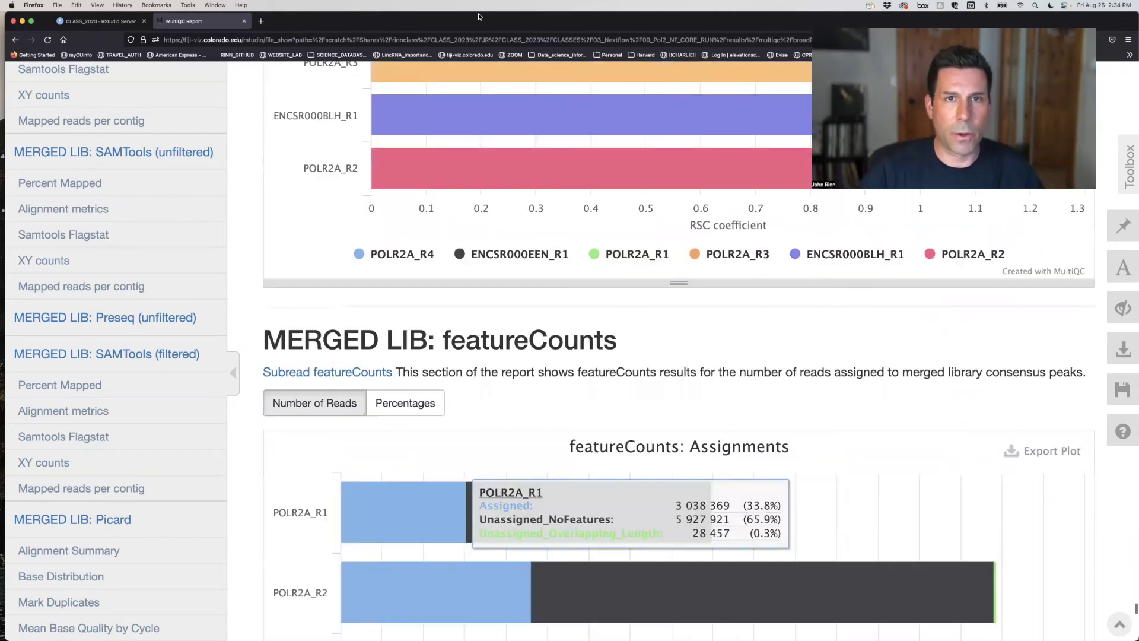
pyautogui.moveTo(484, 14); pyautogui.dragTo(485, 109)
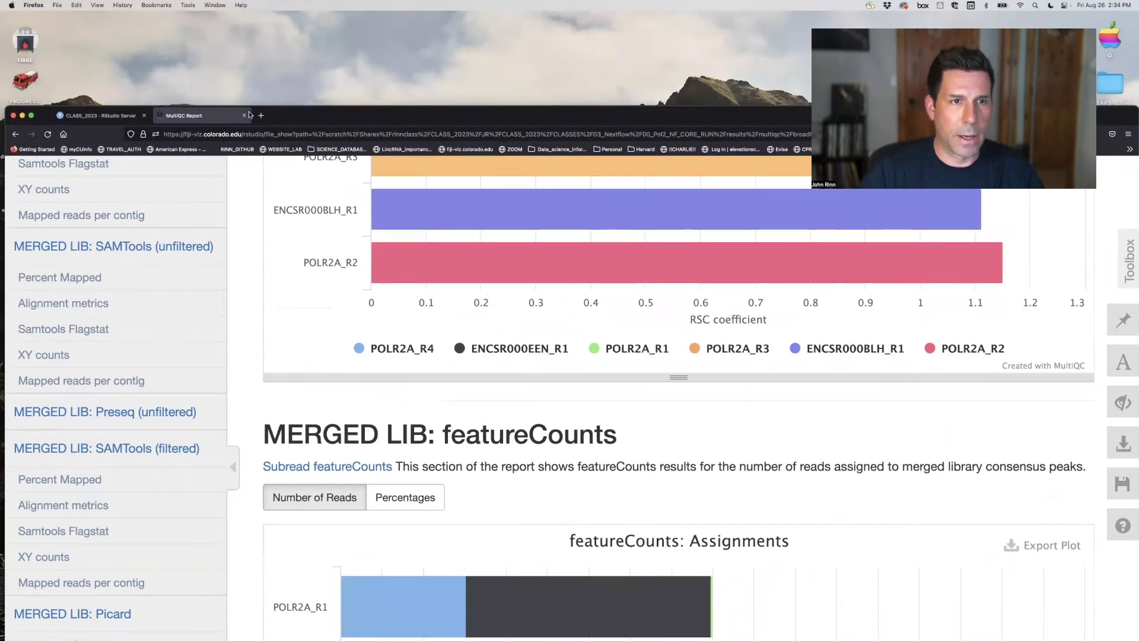
# Close the MultiQC report, move the browser back to the top, and return to the results folder.
pyautogui.click(249, 115)
pyautogui.moveTo(314, 111); pyautogui.dragTo(331, 25)
pyautogui.moveTo(578, 634)
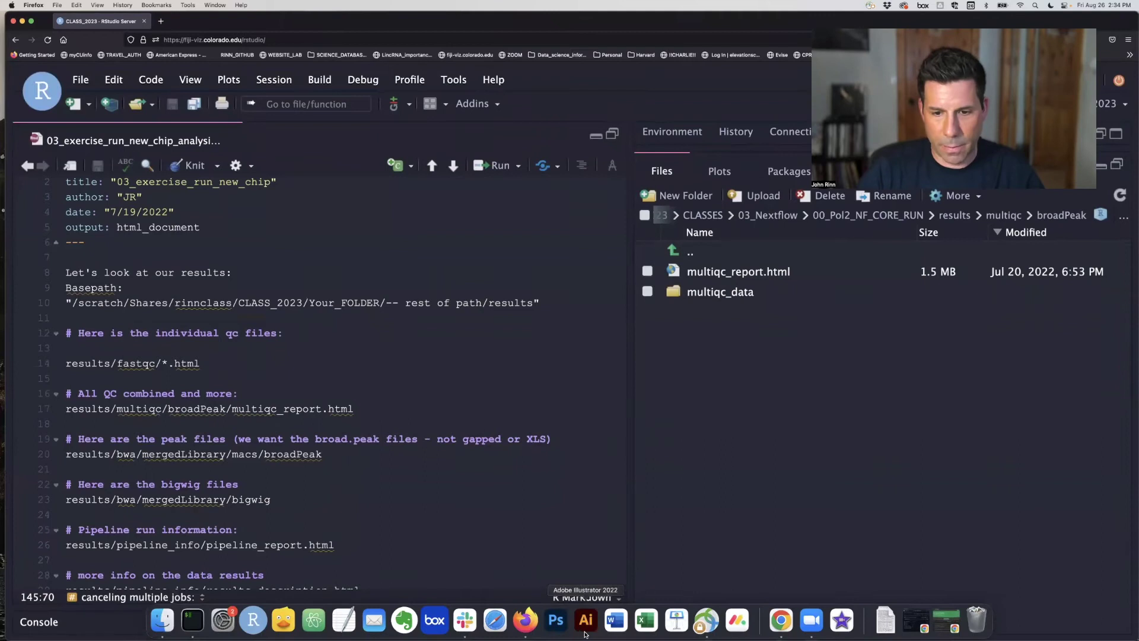
pyautogui.click(955, 215)
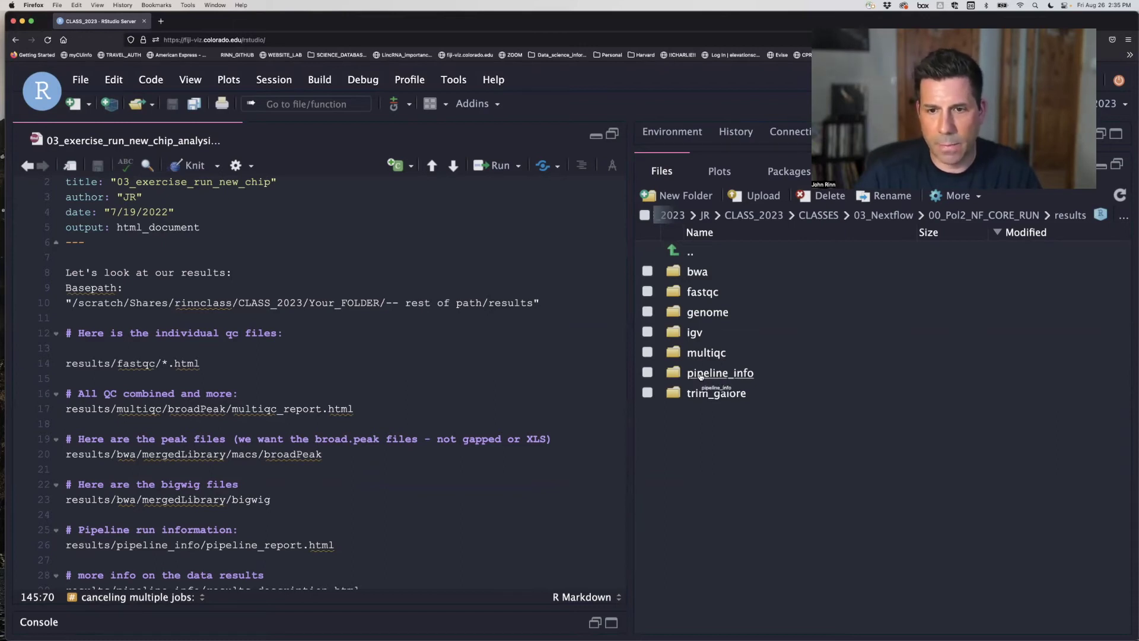
# Open pipeline_info's execution_report.html in the web browser.
pyautogui.click(703, 373)
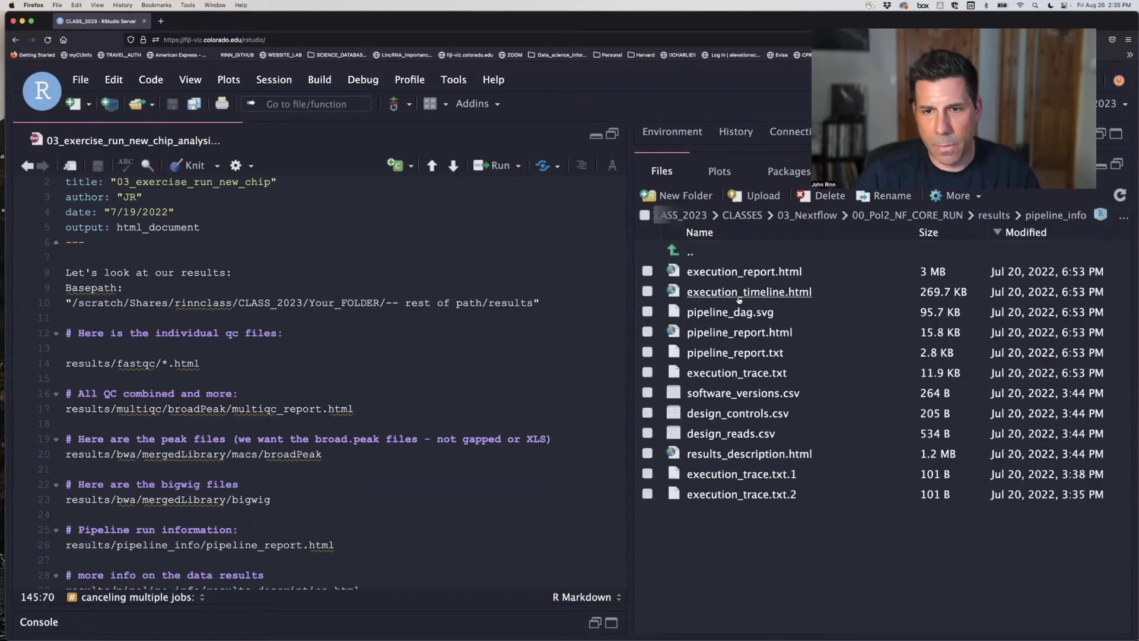
pyautogui.click(749, 272)
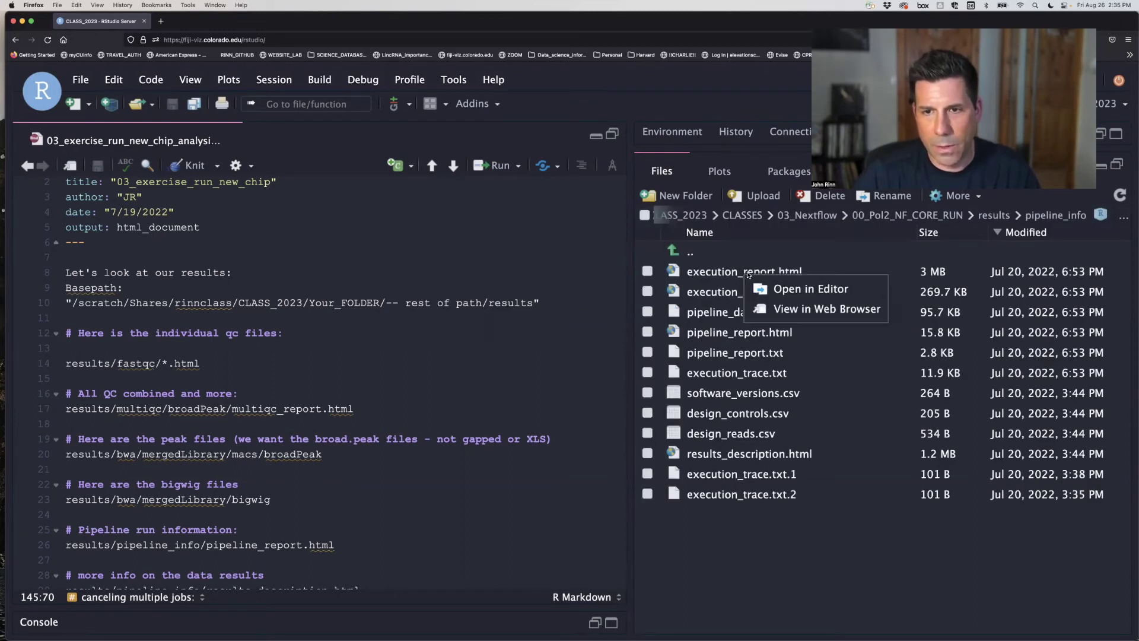
pyautogui.click(796, 310)
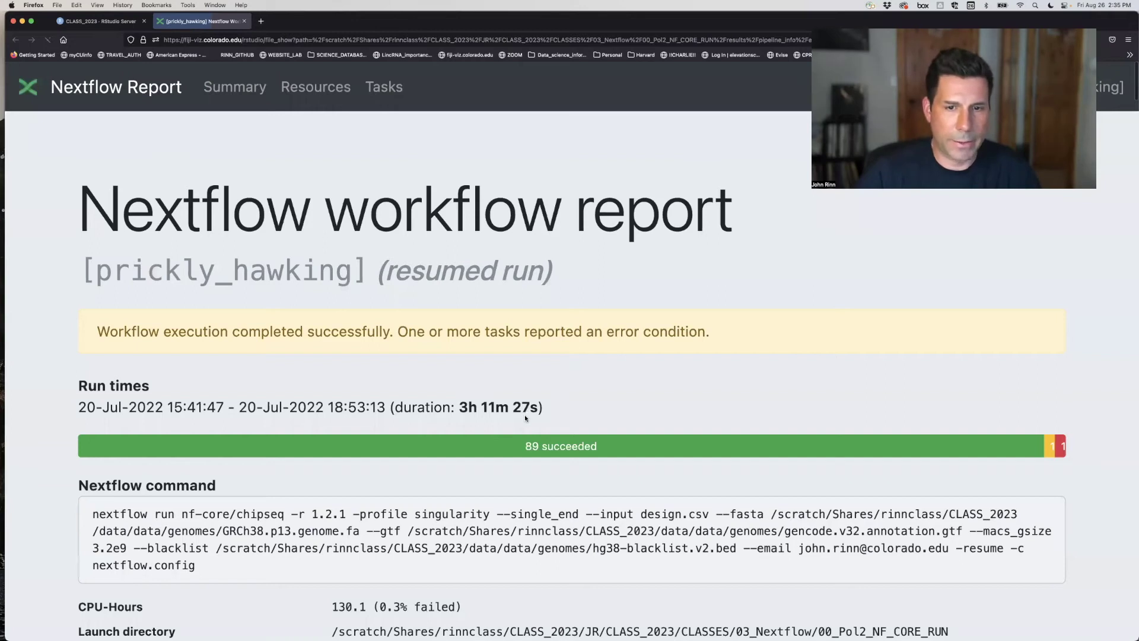
pyautogui.scroll(-5, 525, 414)
pyautogui.scroll(-10, 522, 415)
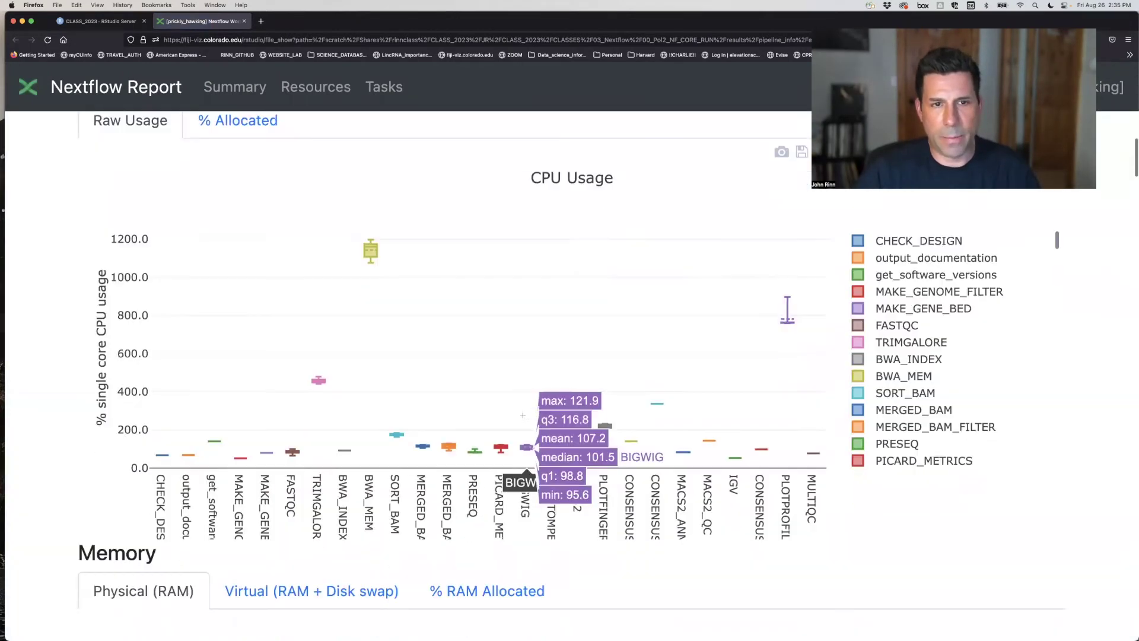
pyautogui.scroll(1, 522, 415)
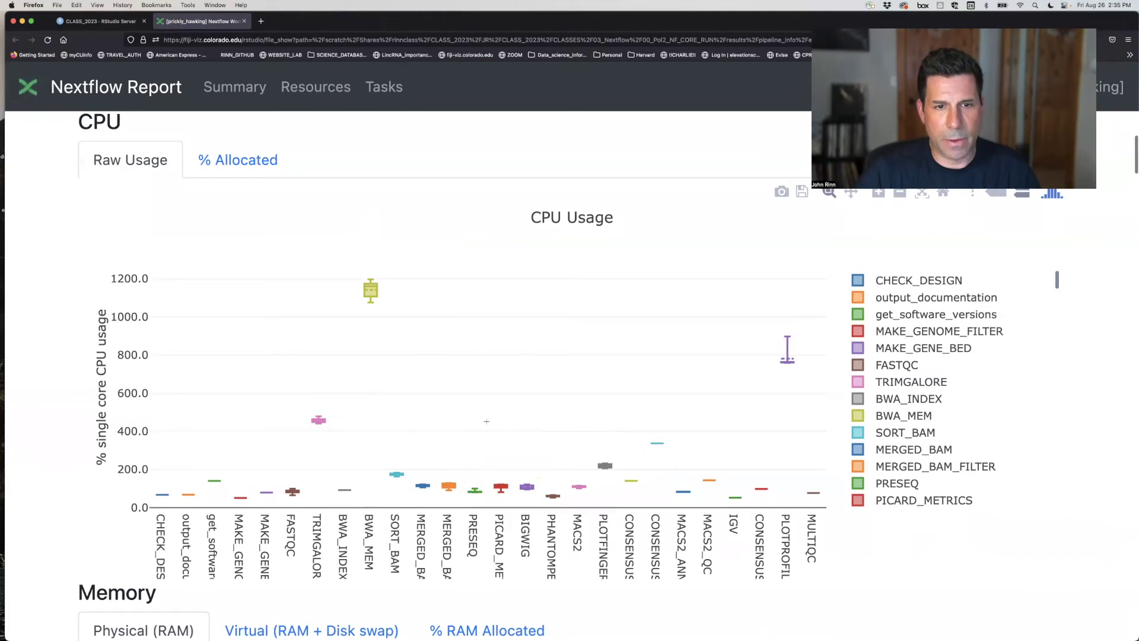
# Scroll through the report's CPU, memory and Tasks sections, then back to the run summary.
pyautogui.scroll(-4, 487, 424)
pyautogui.scroll(-7, 486, 423)
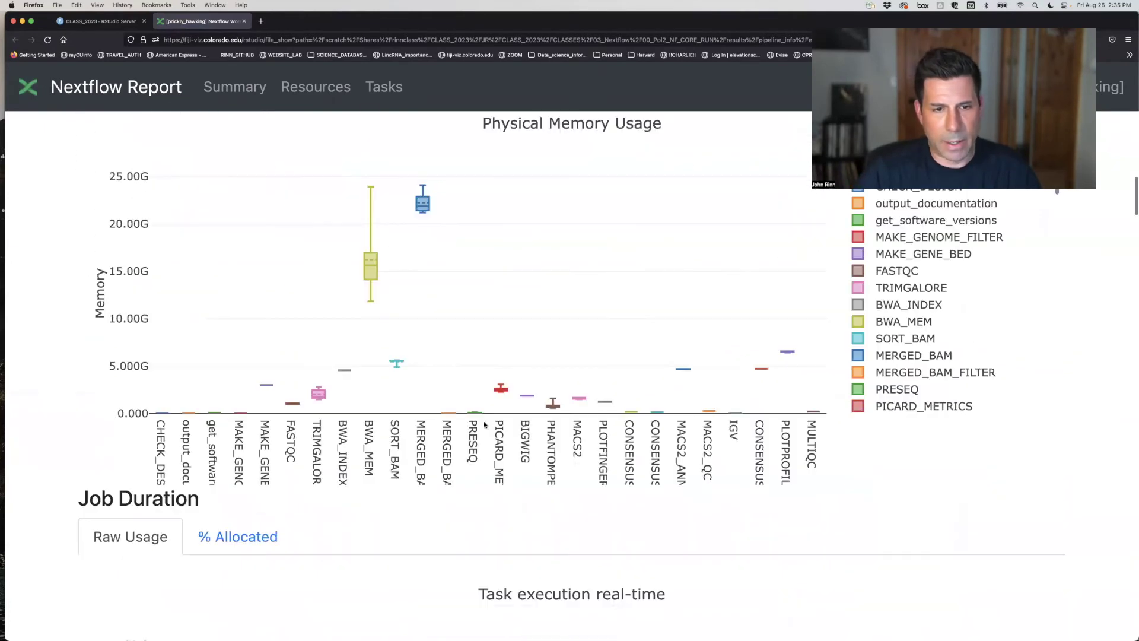
pyautogui.scroll(-20, 414, 429)
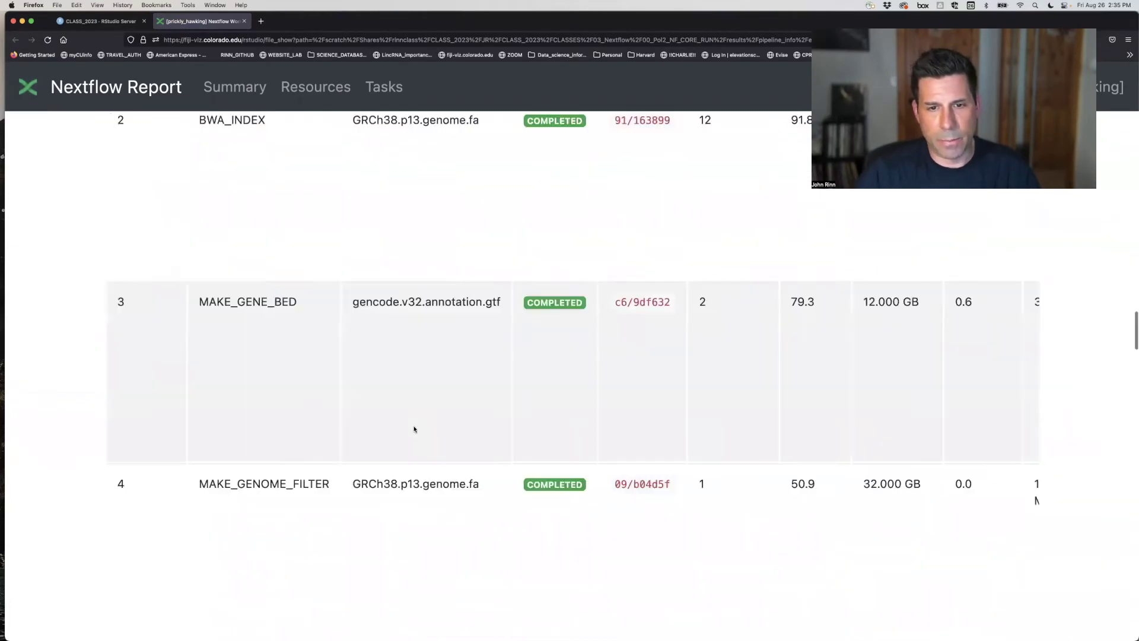
pyautogui.scroll(-20, 414, 428)
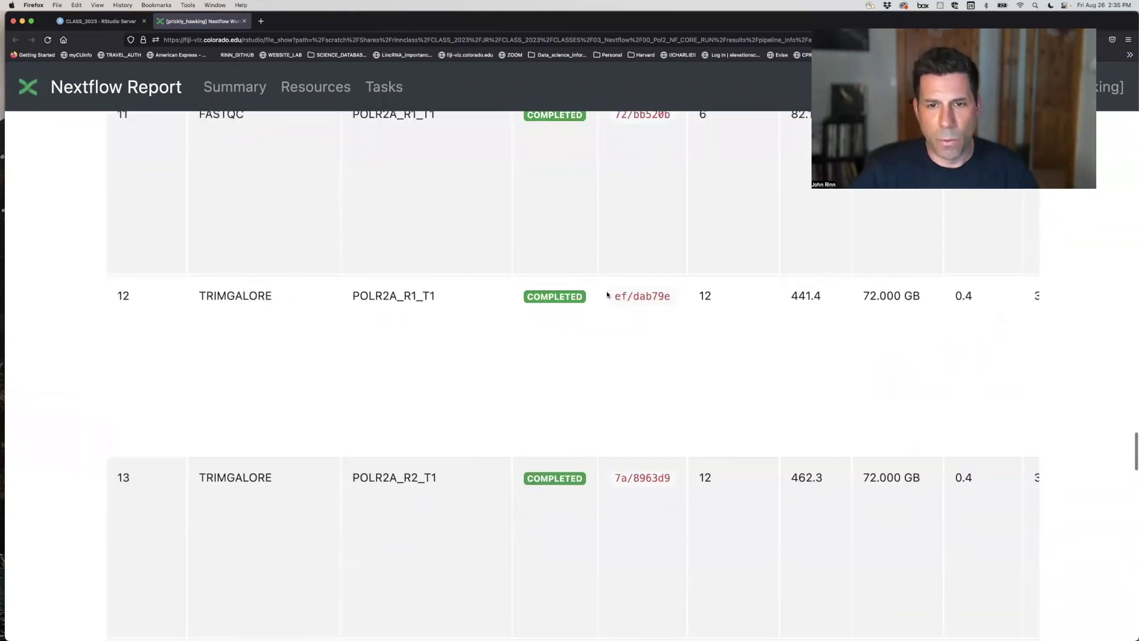
pyautogui.moveTo(607, 293)
pyautogui.mouseDown()
pyautogui.moveTo(701, 292)
pyautogui.moveTo(672, 295)
pyautogui.mouseUp()
pyautogui.click(629, 305)
pyautogui.scroll(-5, 619, 350)
pyautogui.scroll(15, 617, 344)
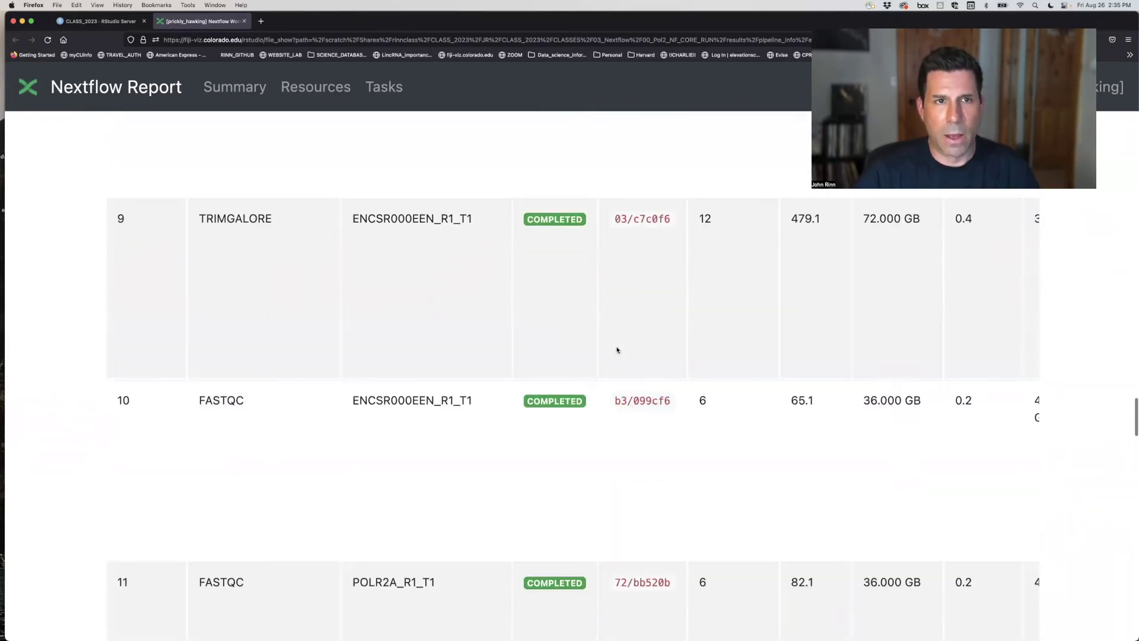
pyautogui.scroll(20, 615, 347)
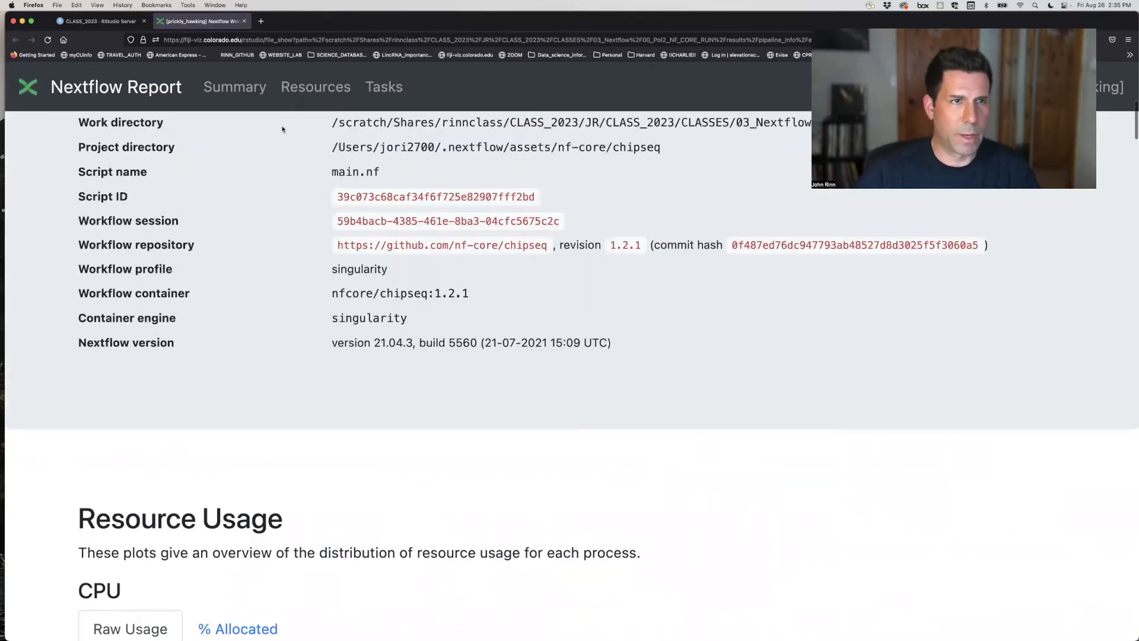
pyautogui.scroll(8, 184, 34)
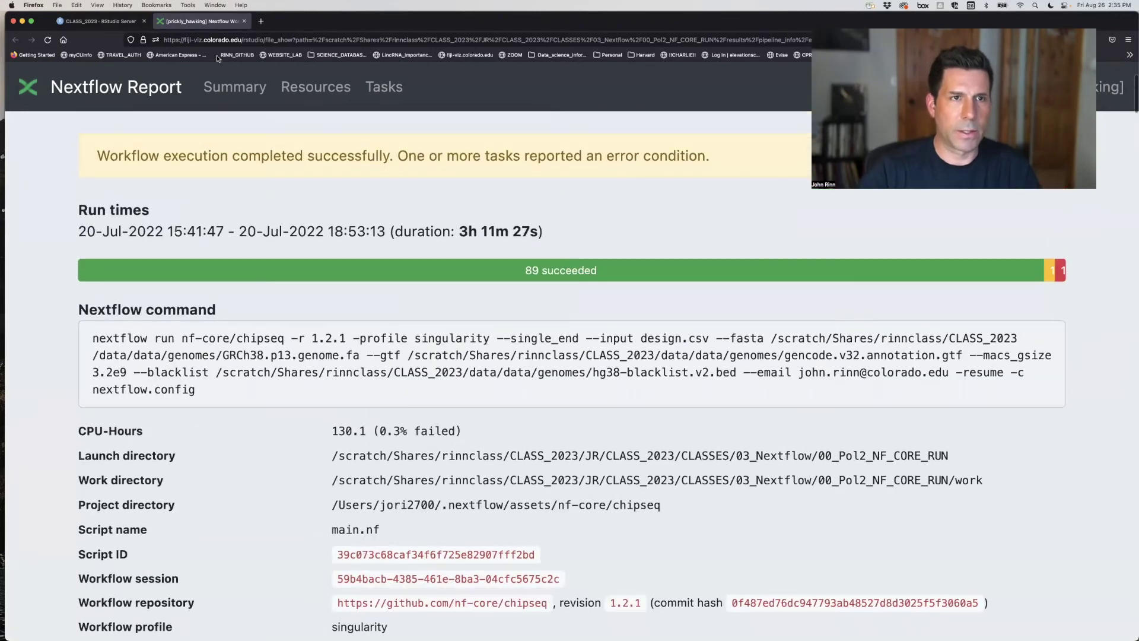
pyautogui.scroll(1, 237, 79)
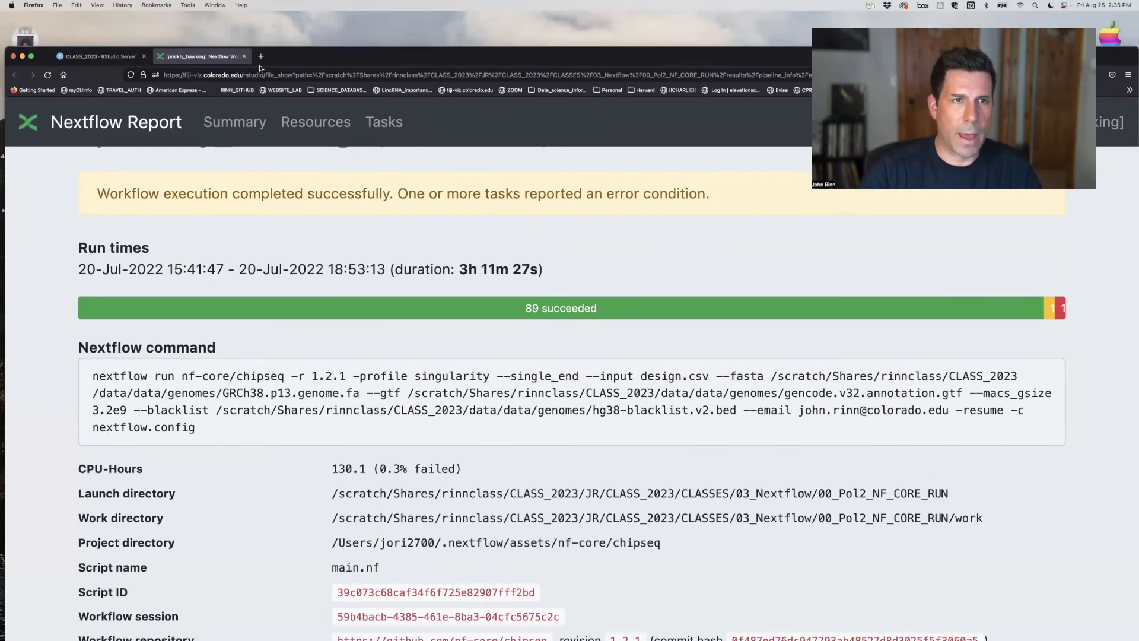
# Close the Nextflow report and browse to results/igv/broadPeak with igv_files.txt and igv_session.xml.
pyautogui.click(244, 56)
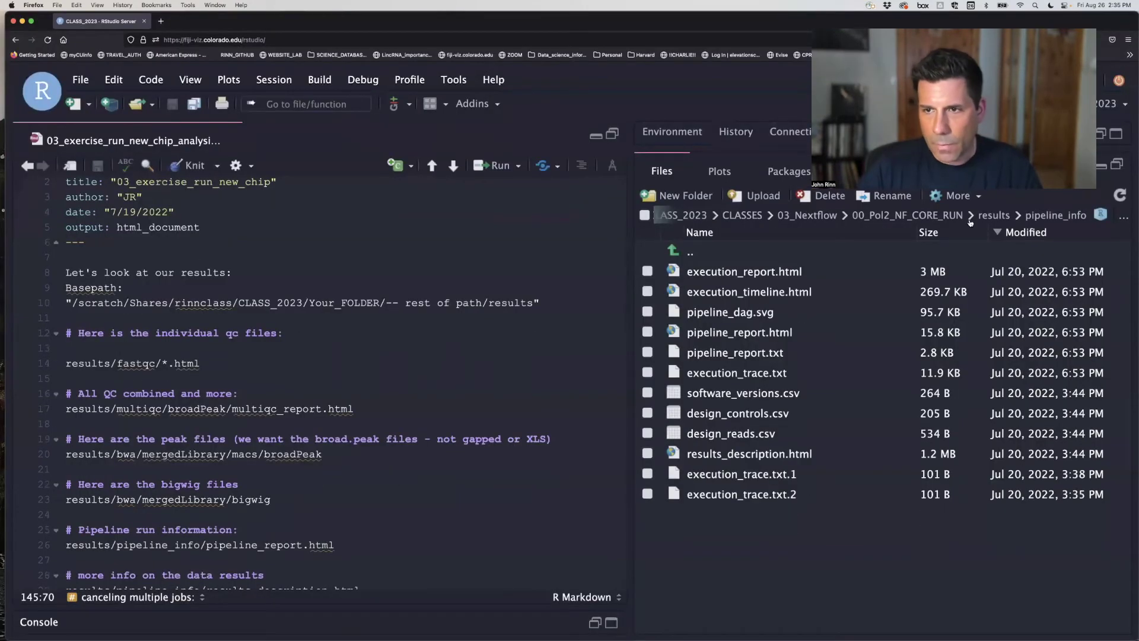
pyautogui.click(992, 215)
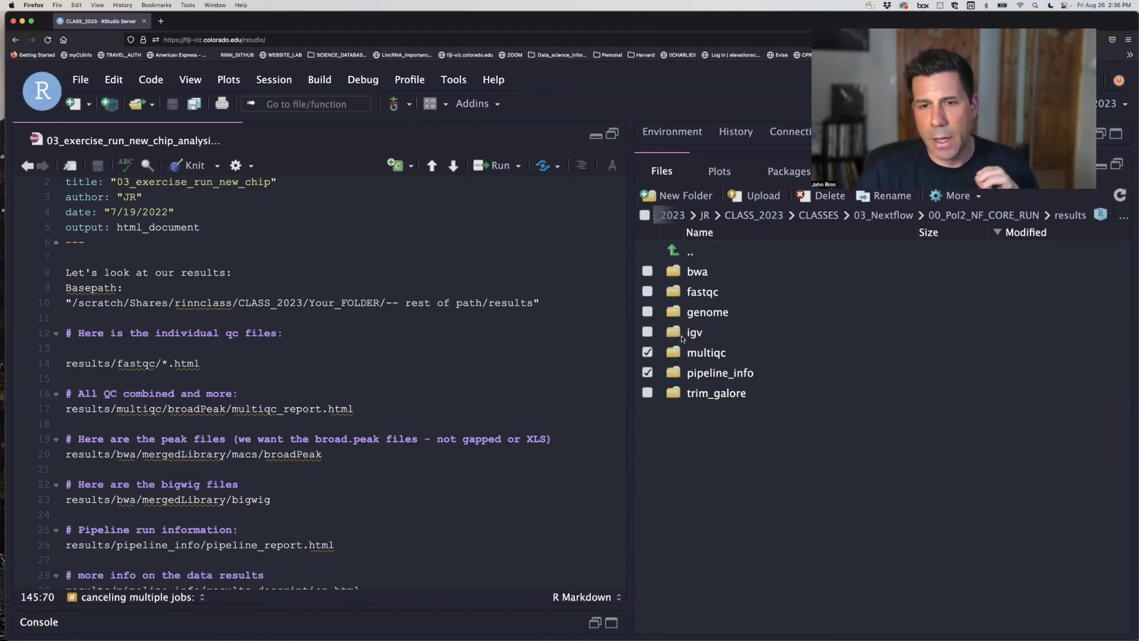
pyautogui.click(693, 334)
pyautogui.click(712, 270)
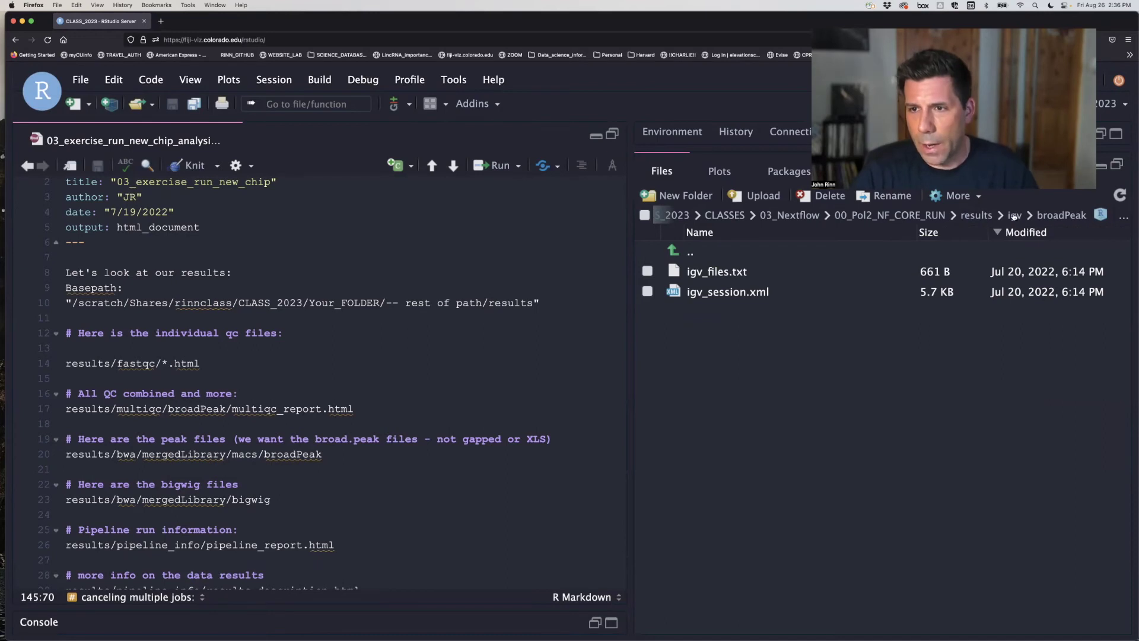
# Navigate to results/bwa/mergedLibrary and scroll through its sorted BAM and .bai files.
pyautogui.click(976, 215)
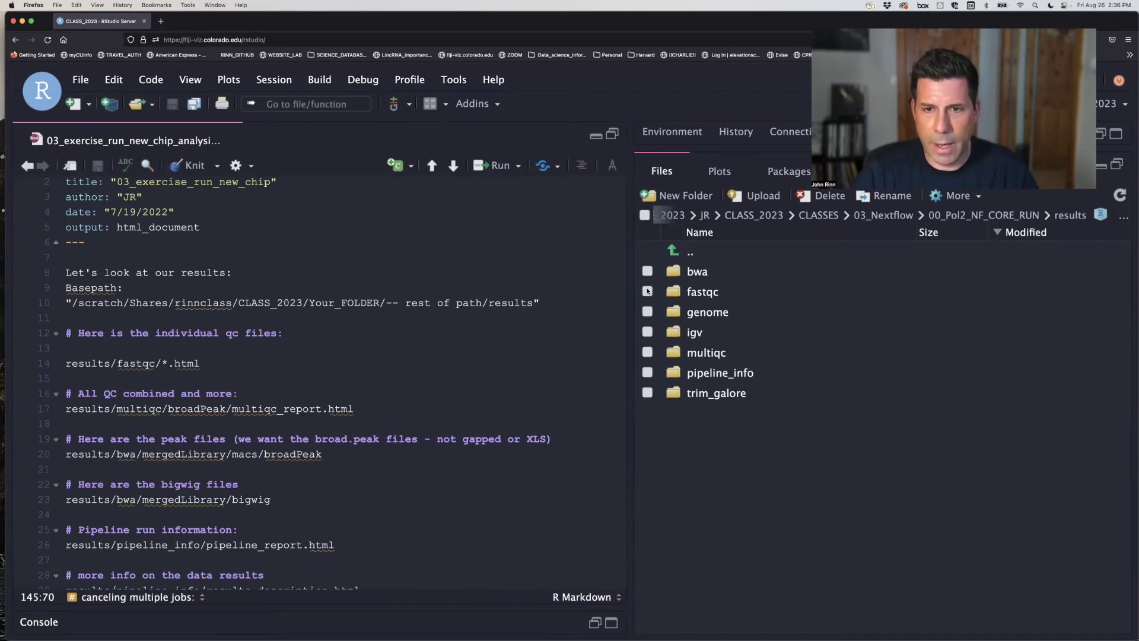
pyautogui.click(693, 271)
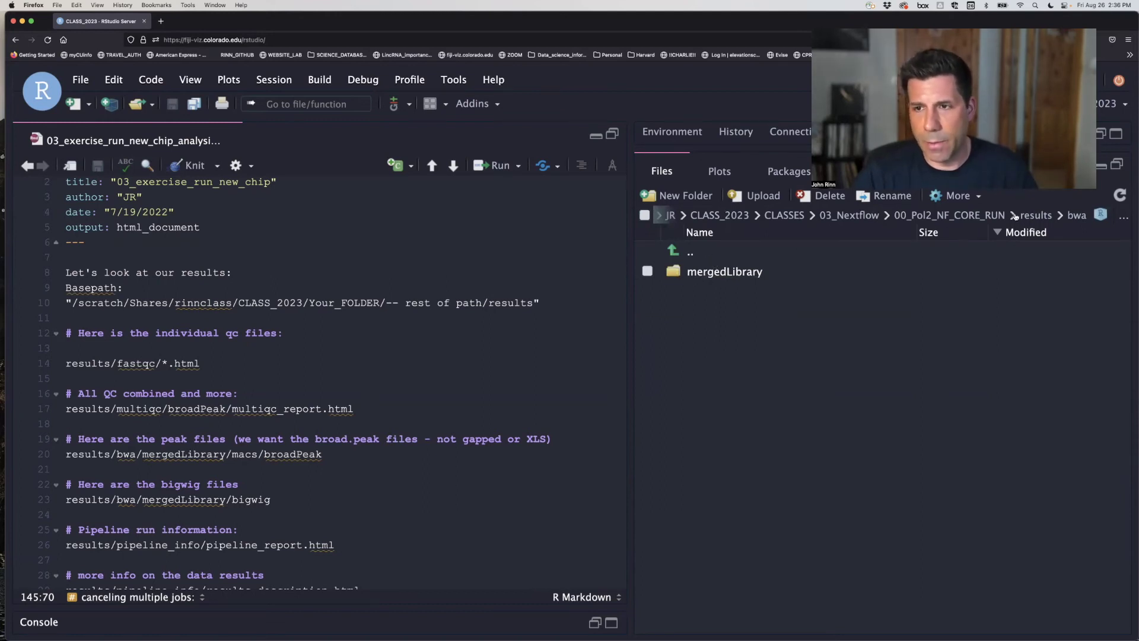
pyautogui.click(1035, 215)
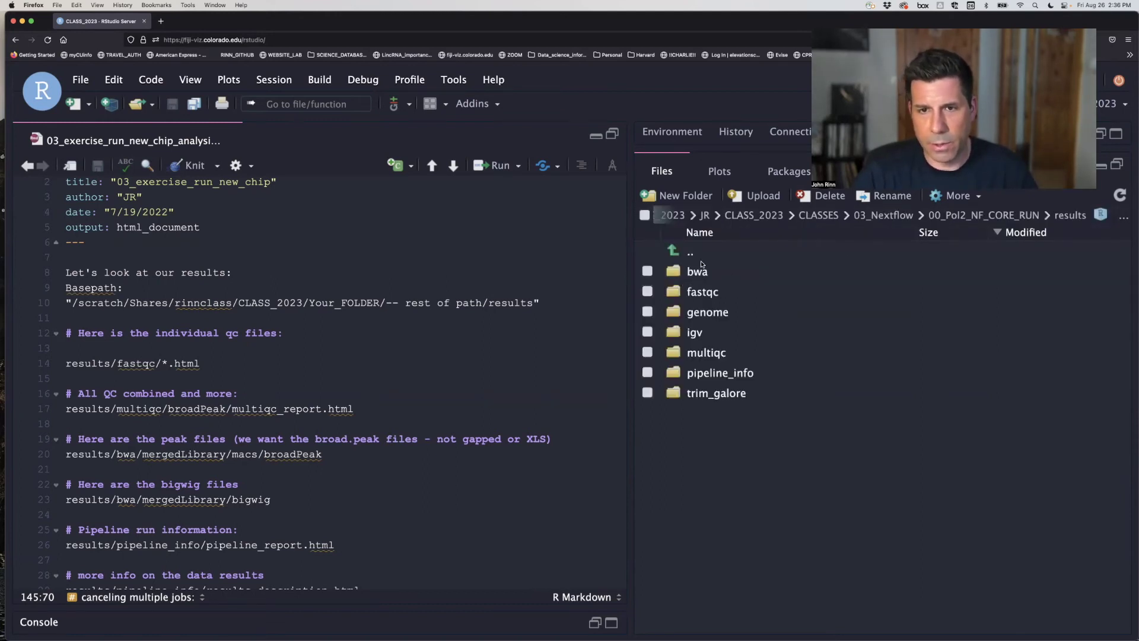
pyautogui.click(697, 272)
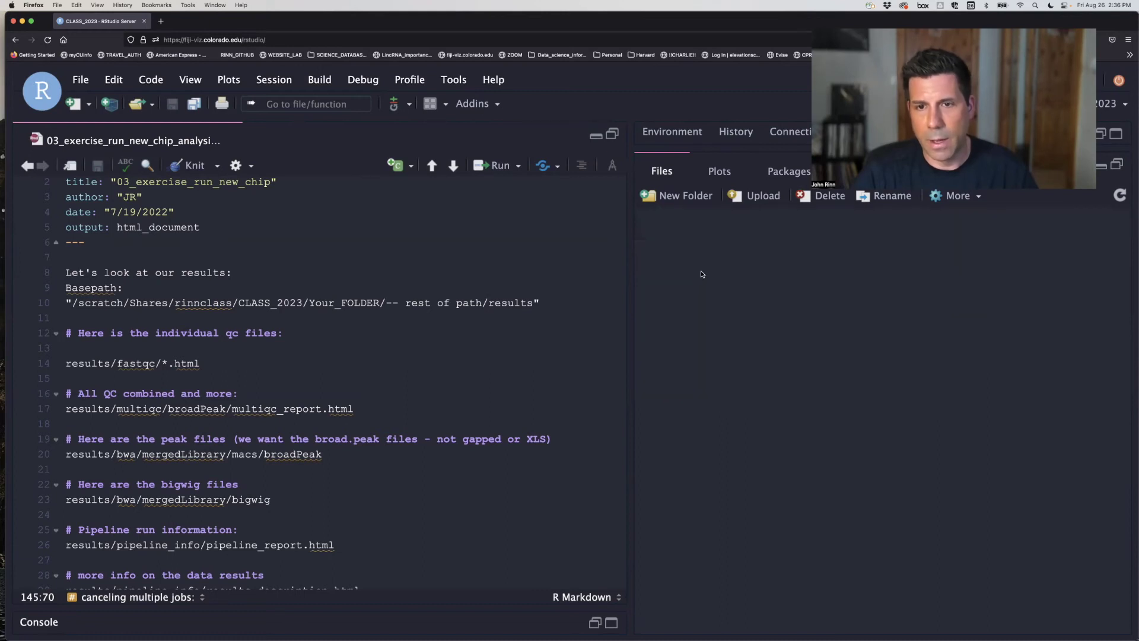
pyautogui.click(714, 274)
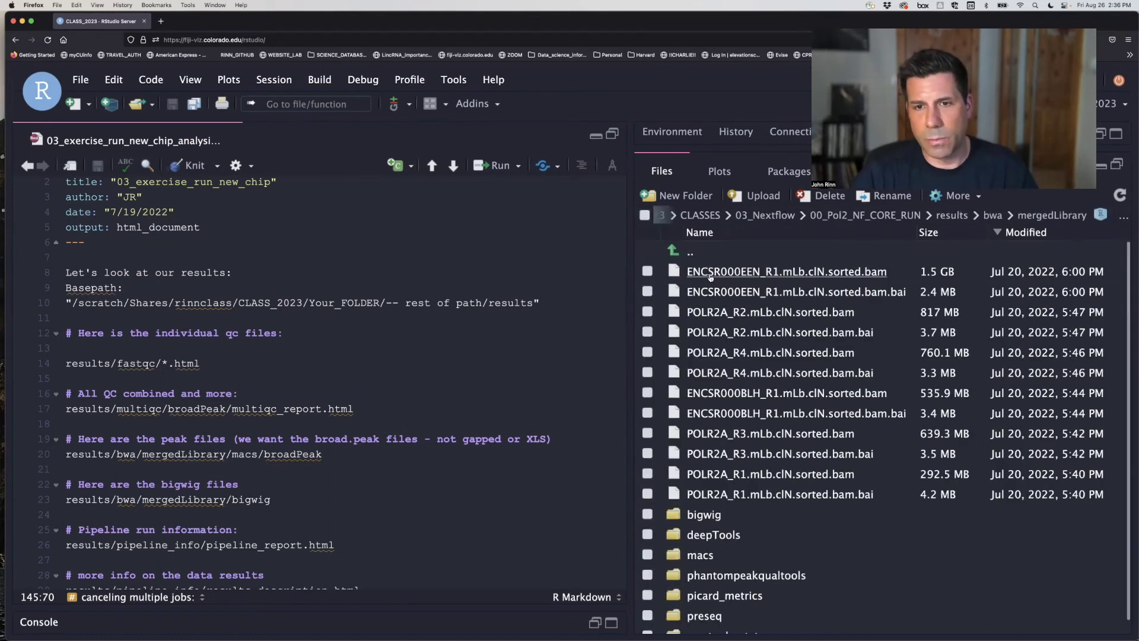
pyautogui.scroll(-1, 767, 468)
pyautogui.scroll(1, 767, 468)
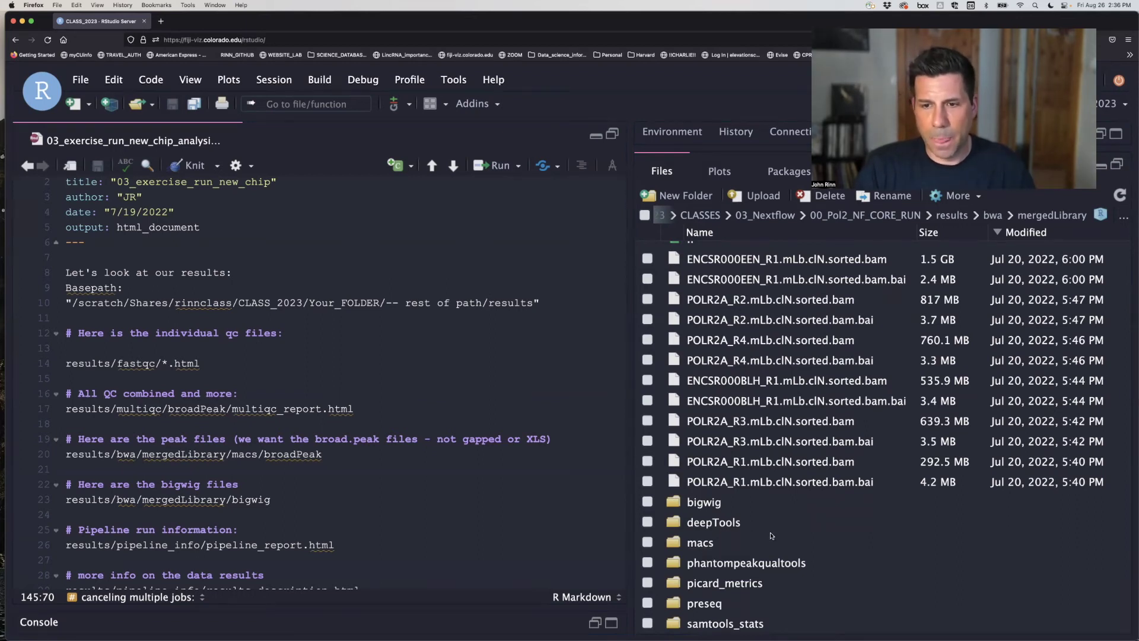
pyautogui.scroll(1, 709, 545)
pyautogui.scroll(-1, 715, 545)
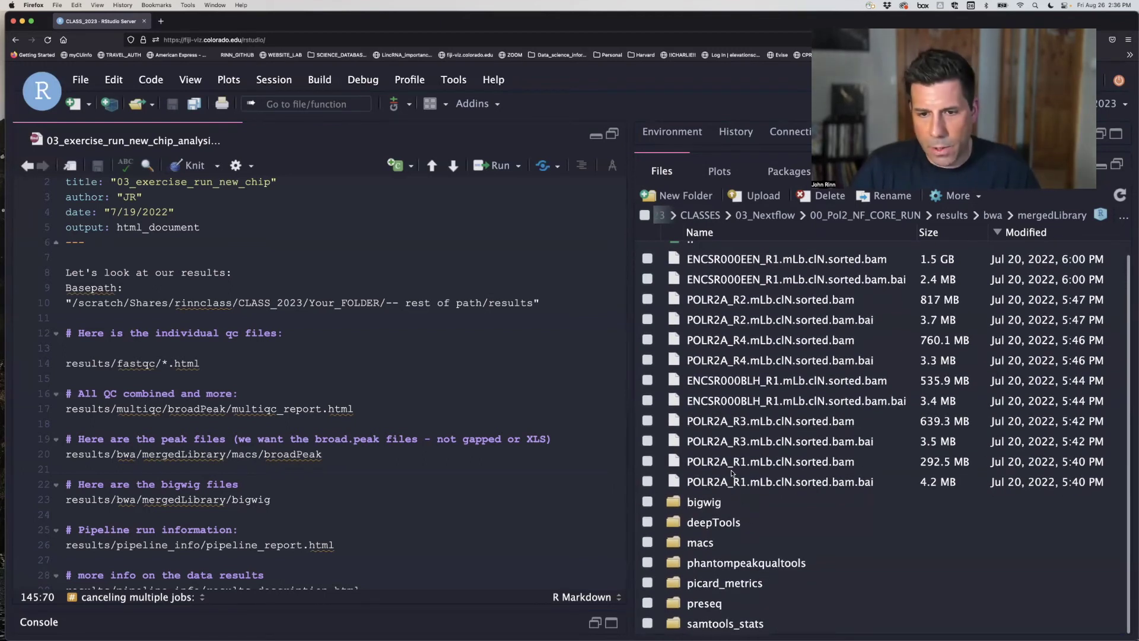
# Open mergedLibrary/macs/broadPeak to list the POLR2A R1–R4 broadPeak, gappedPeak, xls and annotatePeaks files.
pyautogui.click(700, 542)
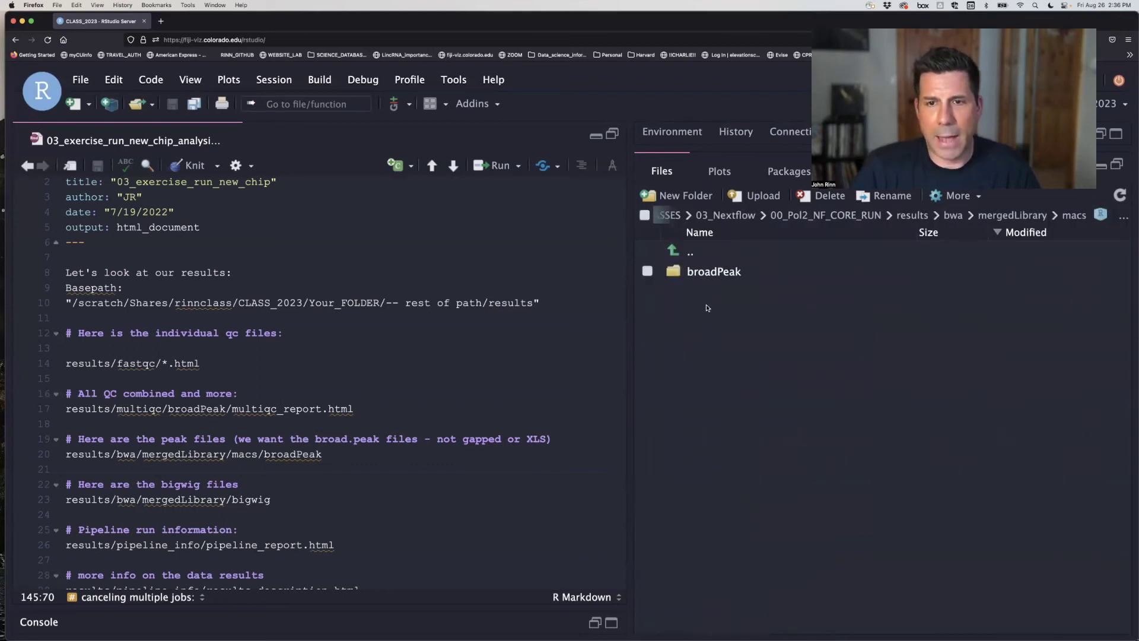
pyautogui.click(707, 273)
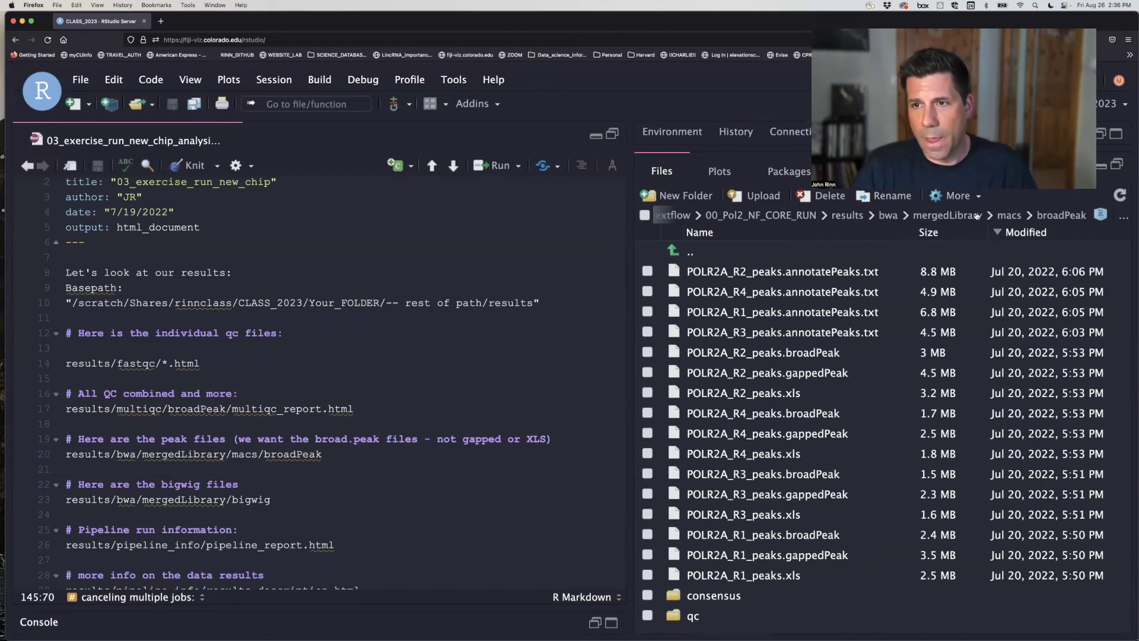
# Return the Files pane to results and scroll the exercise notes down to the GTF2F1 design-file rows.
pyautogui.click(847, 215)
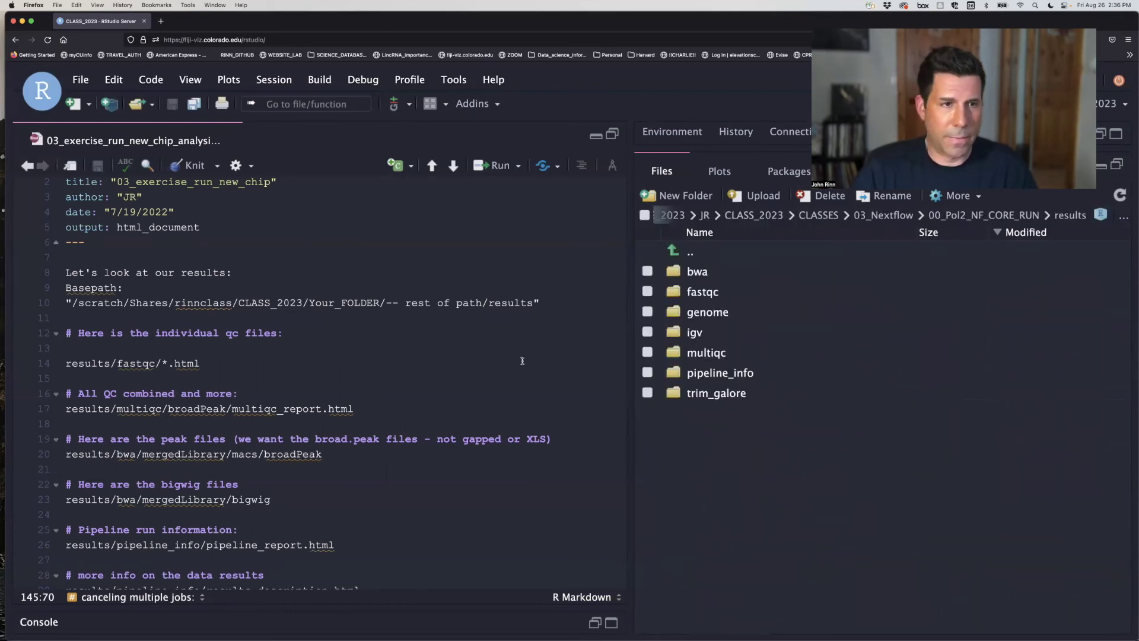
pyautogui.scroll(-10, 477, 355)
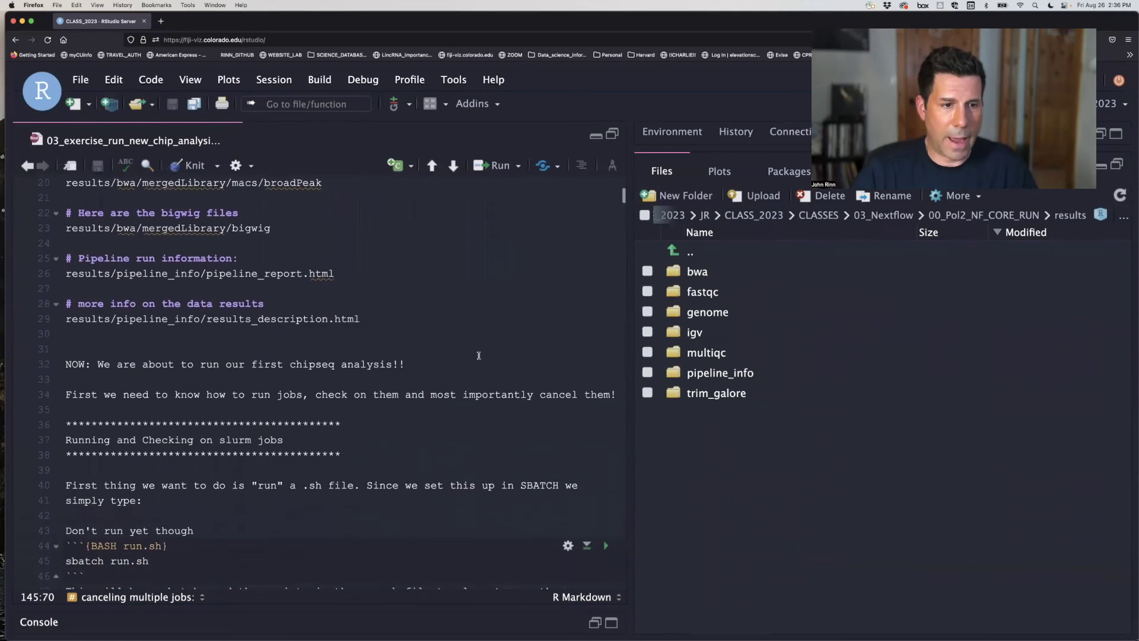
pyautogui.scroll(-5, 479, 356)
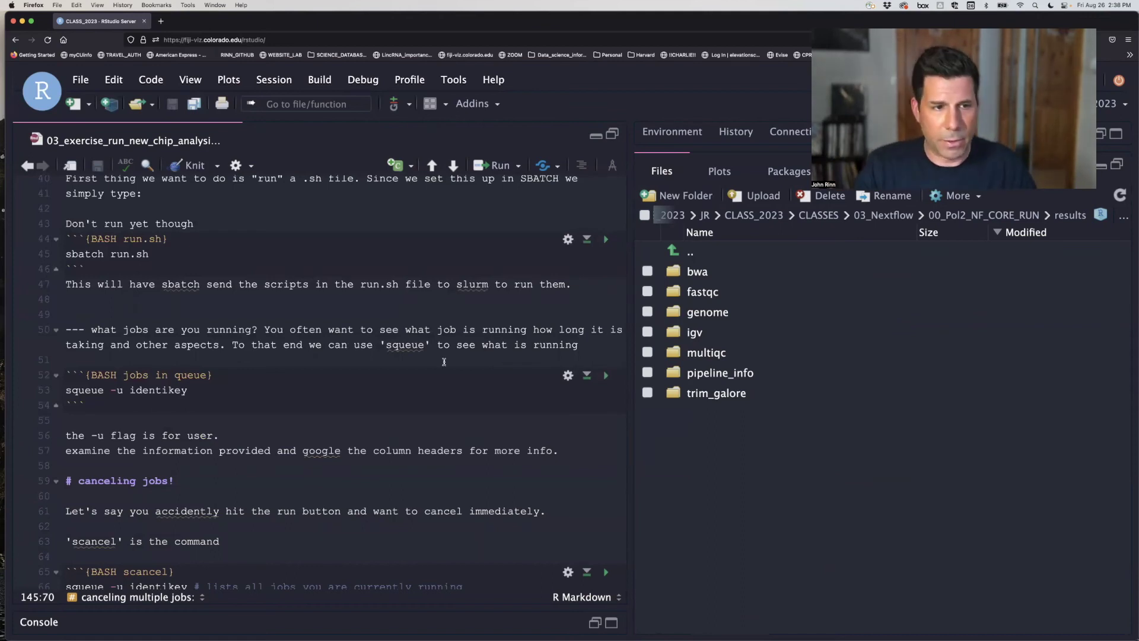
pyautogui.scroll(-1, 432, 375)
pyautogui.scroll(-5, 431, 375)
pyautogui.scroll(-10, 431, 374)
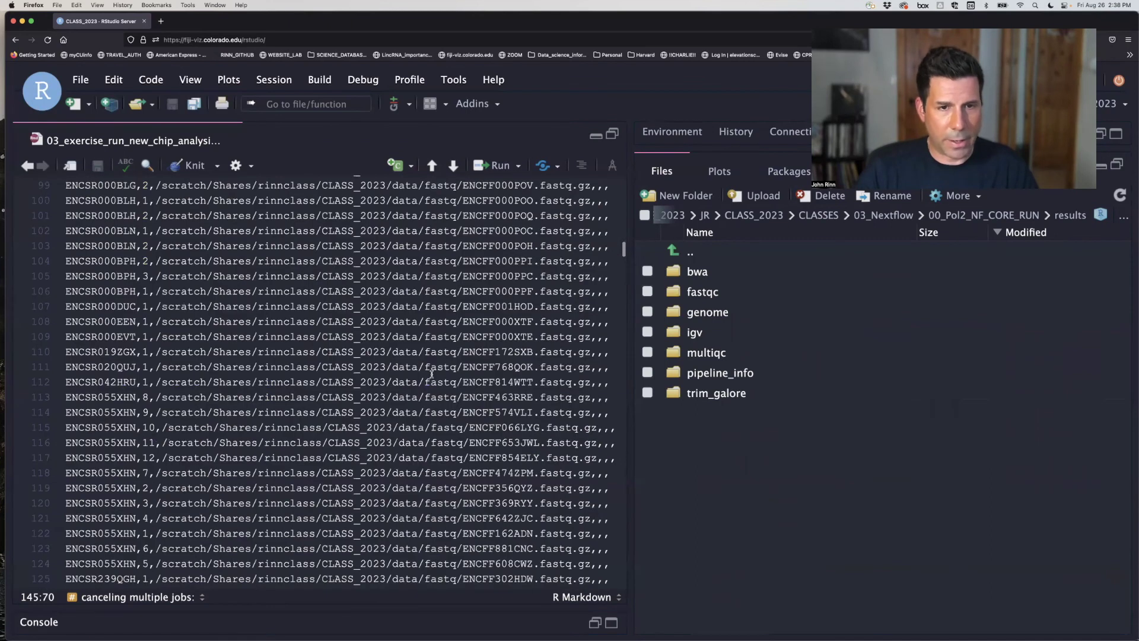
pyautogui.scroll(-5, 431, 374)
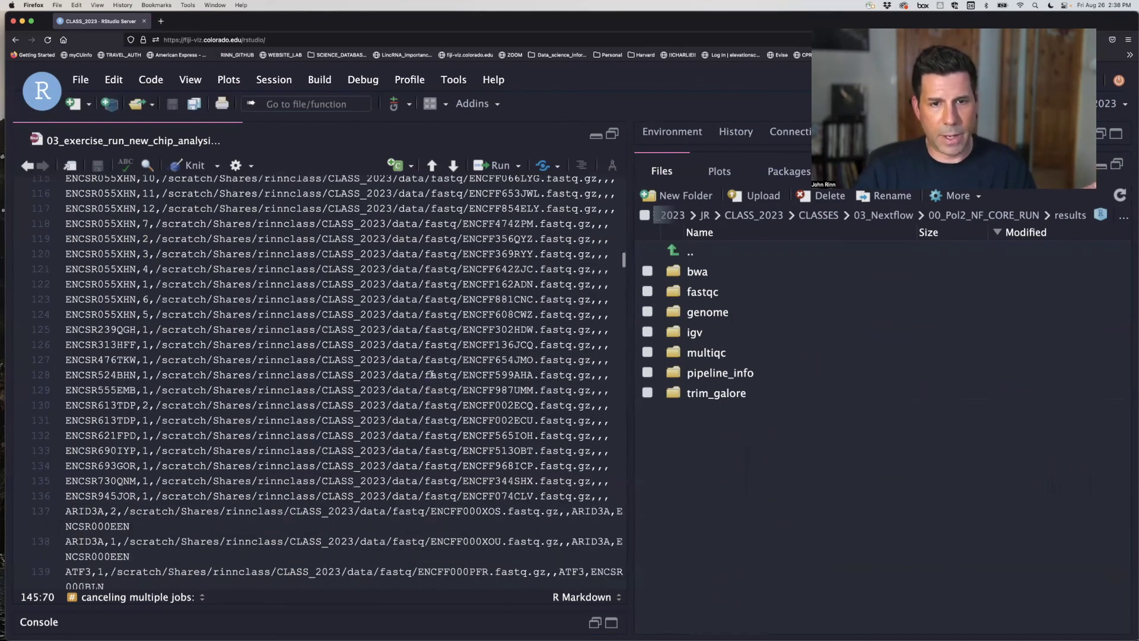
pyautogui.scroll(3, 439, 332)
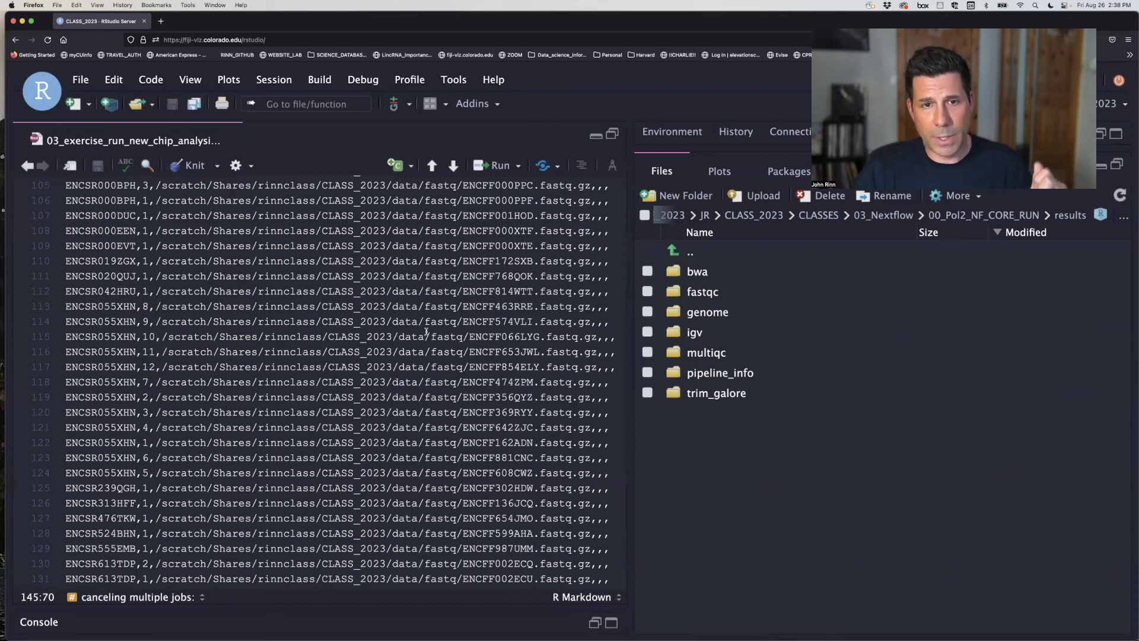
pyautogui.scroll(-10, 426, 332)
pyautogui.scroll(-7, 429, 356)
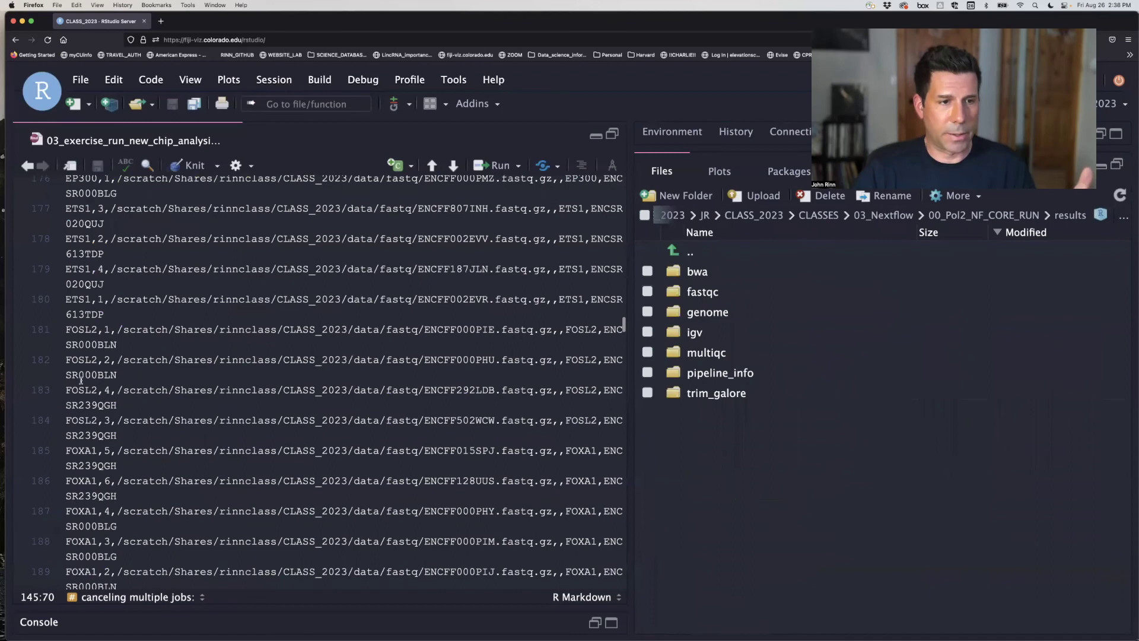
pyautogui.scroll(-1, 81, 378)
pyautogui.moveTo(66, 375); pyautogui.dragTo(118, 374)
pyautogui.scroll(-1, 162, 397)
pyautogui.scroll(-3, 162, 397)
pyautogui.scroll(-2, 161, 397)
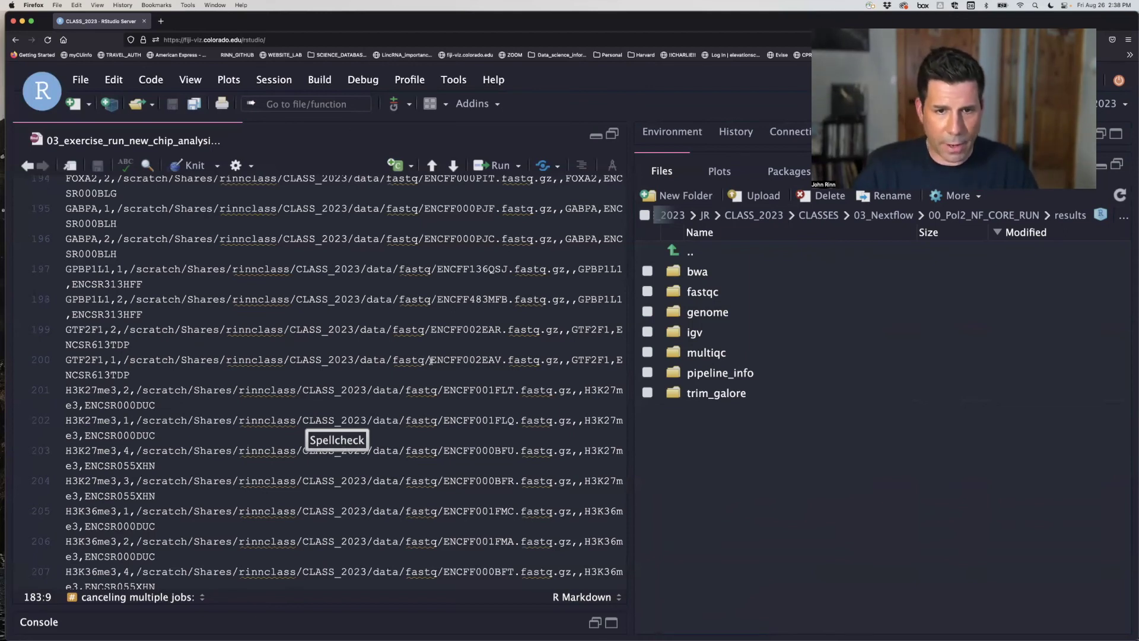
# Copy the fastq ID ENCFF002EAV and open the ENCODE website in Chrome.
pyautogui.moveTo(431, 360); pyautogui.dragTo(503, 360)
pyautogui.press('super+c')
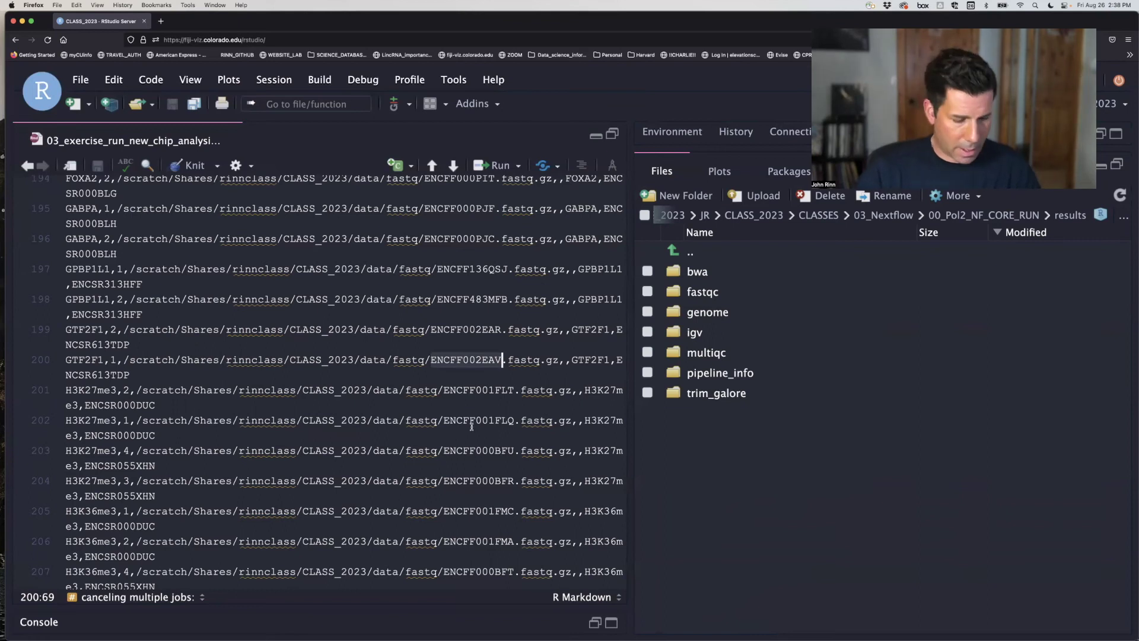
pyautogui.press('super+space')
pyautogui.write('ch')
pyautogui.press('Return')
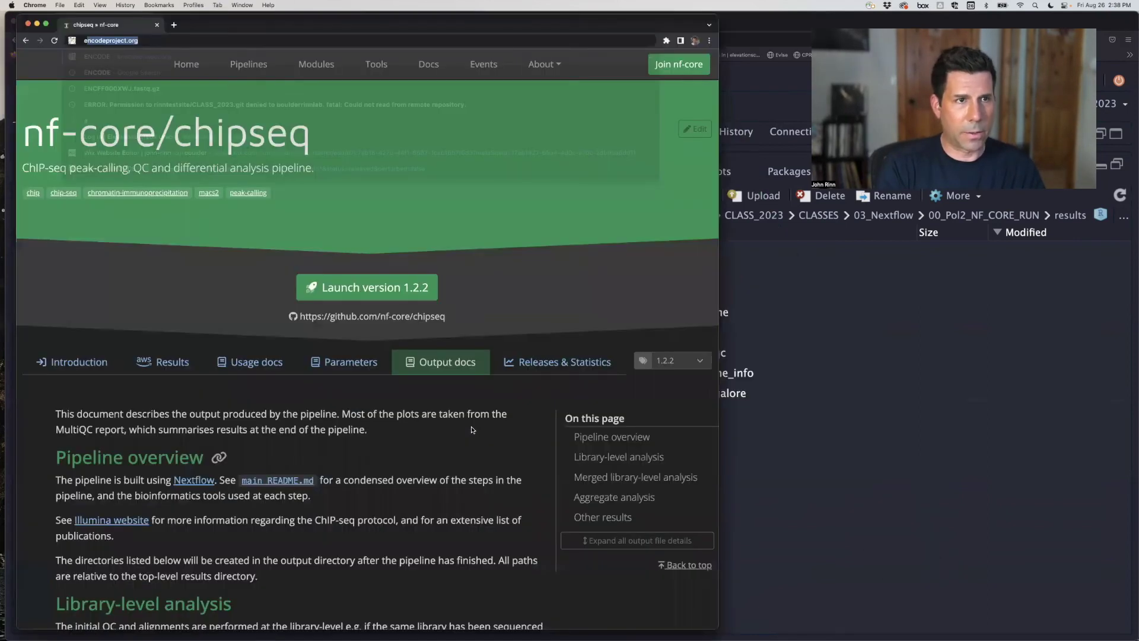
pyautogui.write('encodeproject.org')
pyautogui.press('Return')
# Search the ENCODE portal for ENCFF002EAV and open its fastq file summary.
pyautogui.click(167, 237)
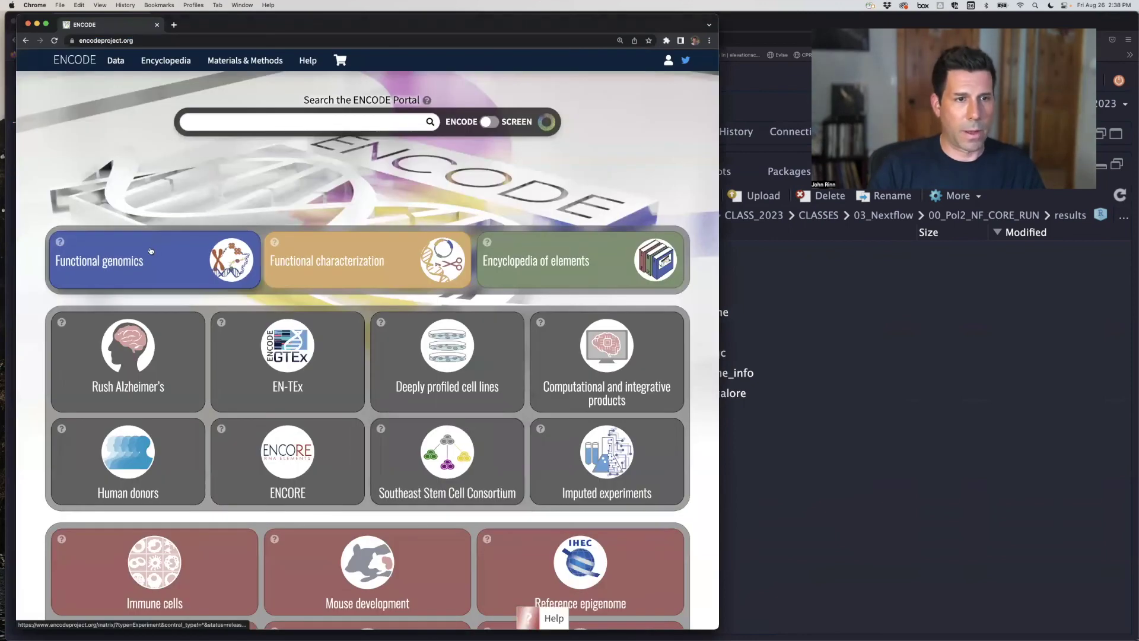
pyautogui.click(551, 64)
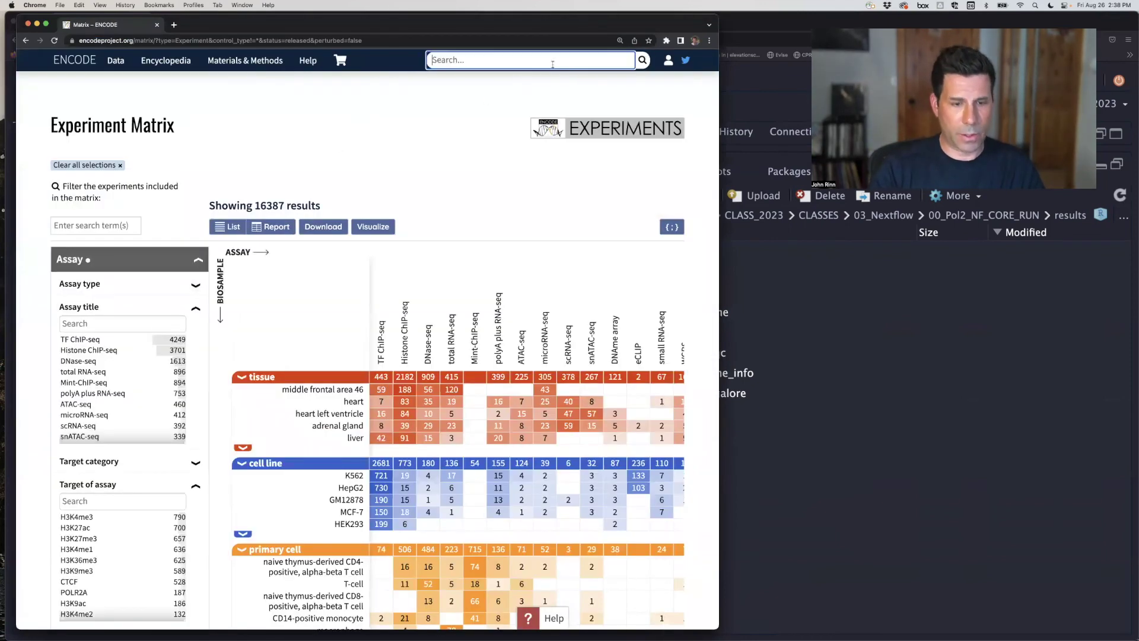
pyautogui.press('super+v')
pyautogui.press('Return')
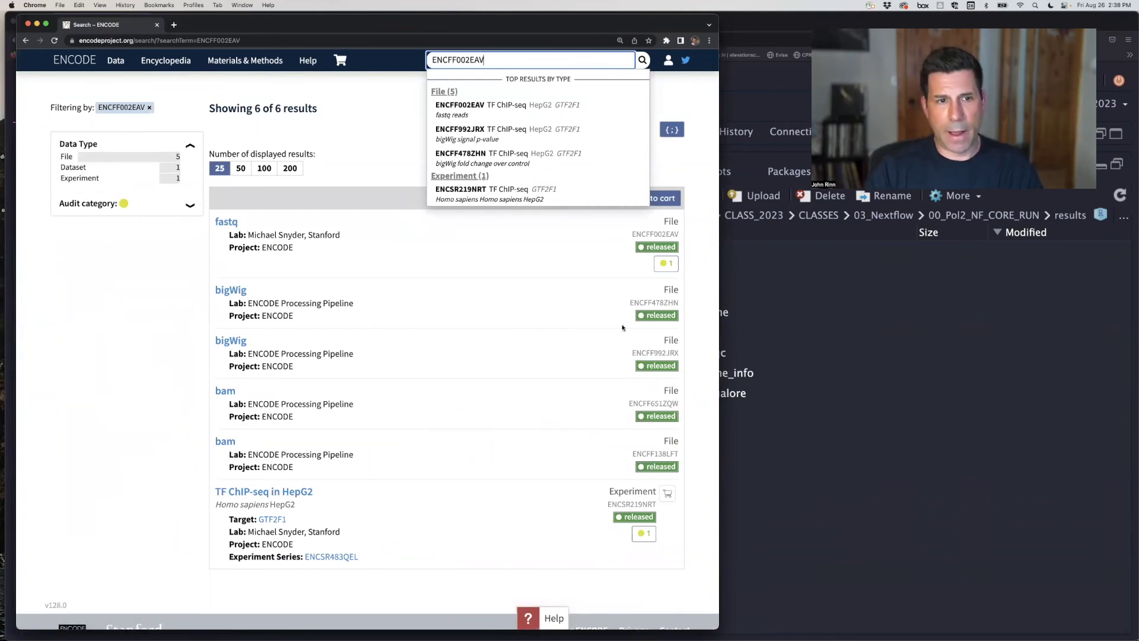
pyautogui.click(230, 224)
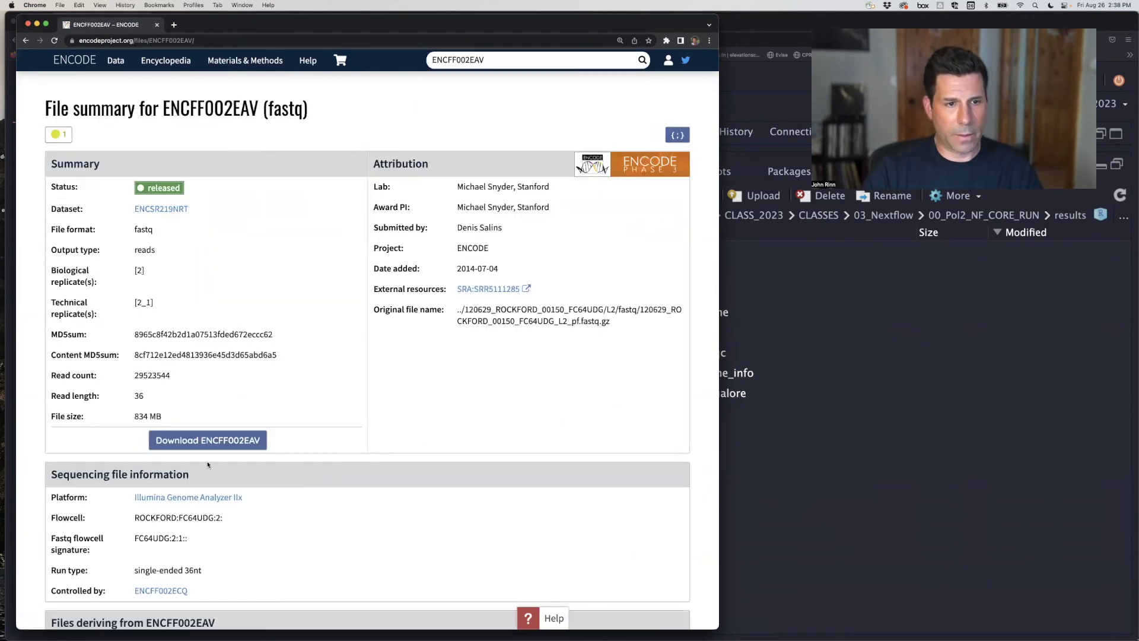
# Minimize Chrome and scroll up the exercise notes through the design-file rows.
pyautogui.click(37, 24)
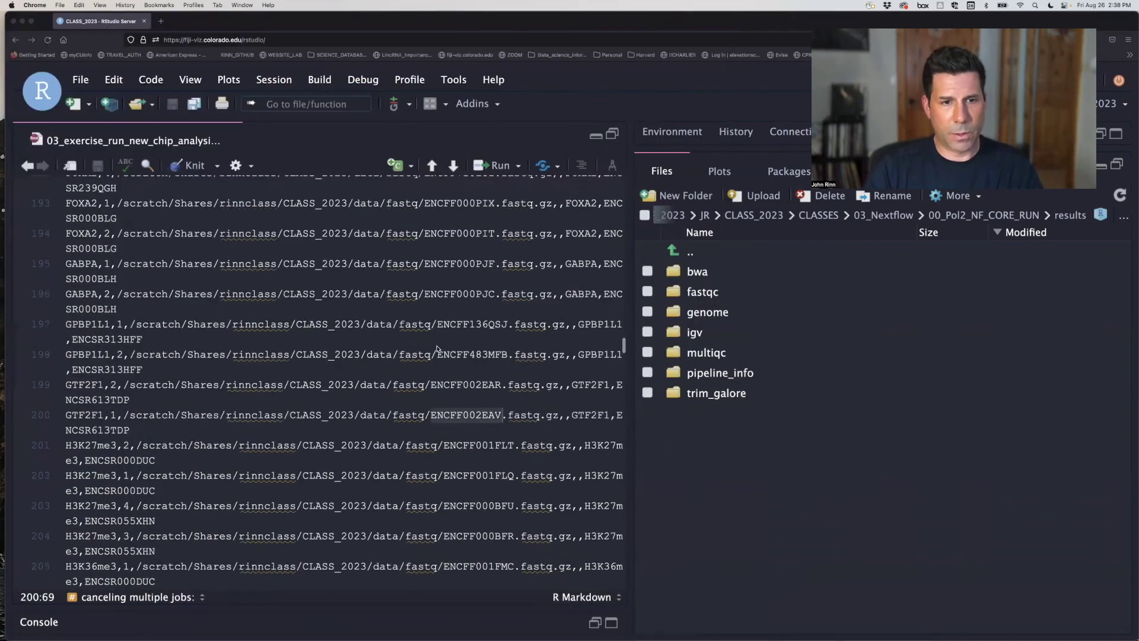
pyautogui.scroll(5, 437, 348)
pyautogui.scroll(3, 437, 348)
pyautogui.scroll(1, 437, 349)
pyautogui.scroll(2, 433, 347)
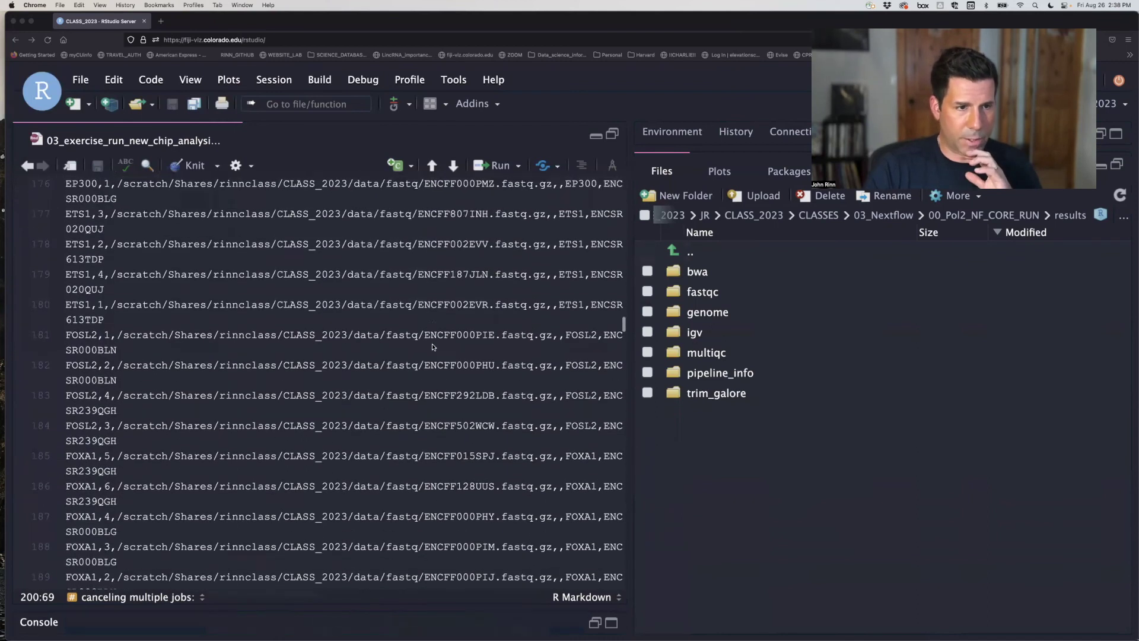
pyautogui.scroll(10, 433, 347)
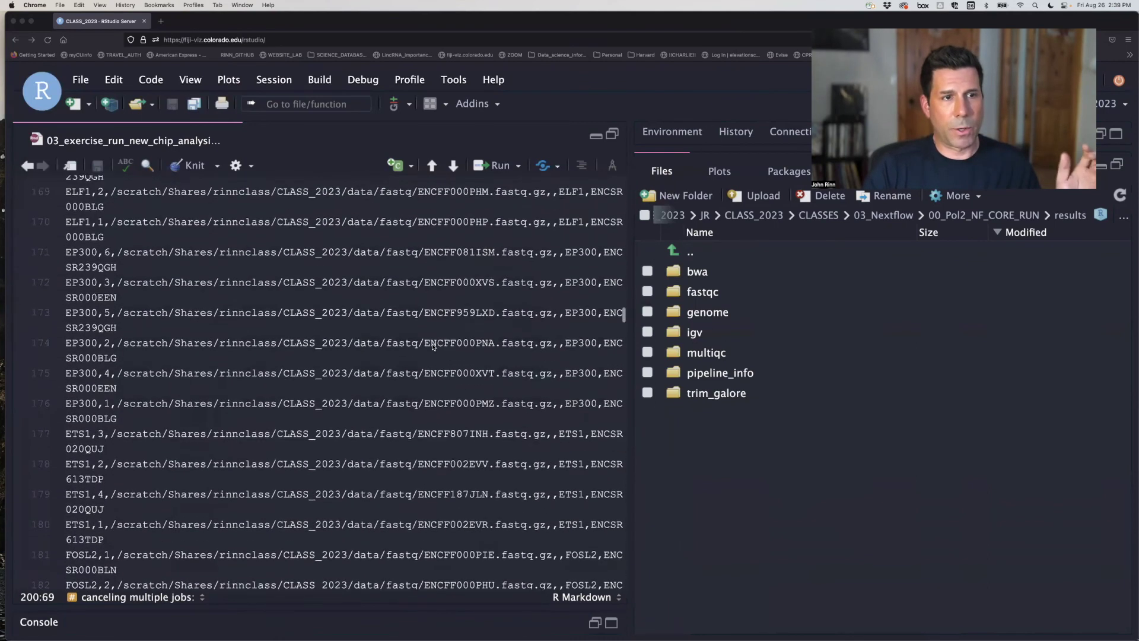
pyautogui.scroll(15, 433, 347)
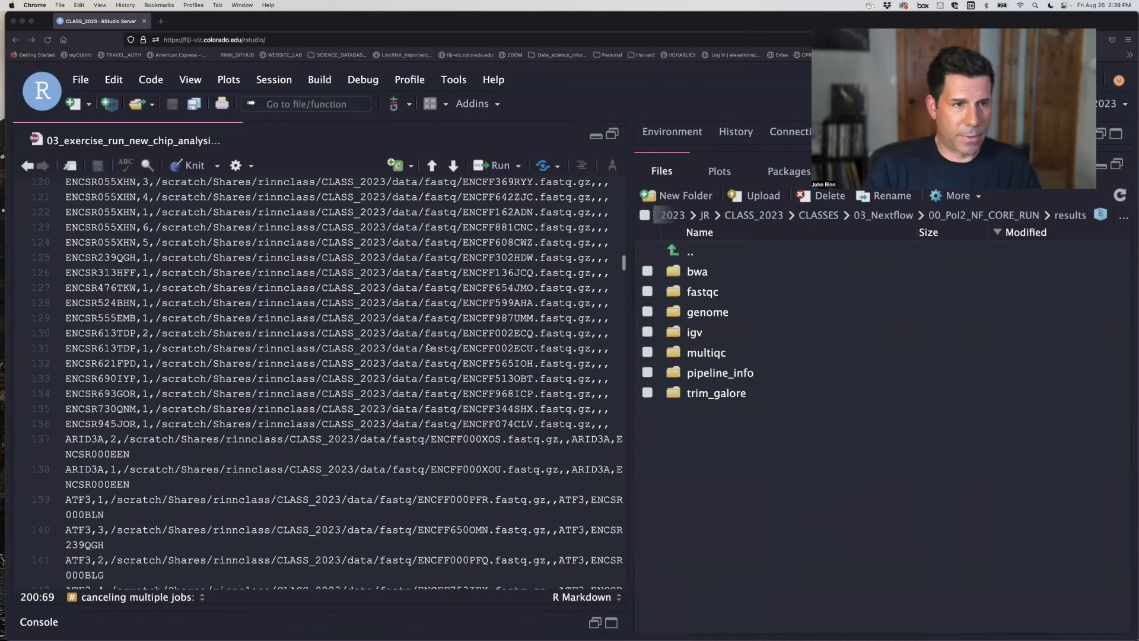
pyautogui.scroll(20, 428, 347)
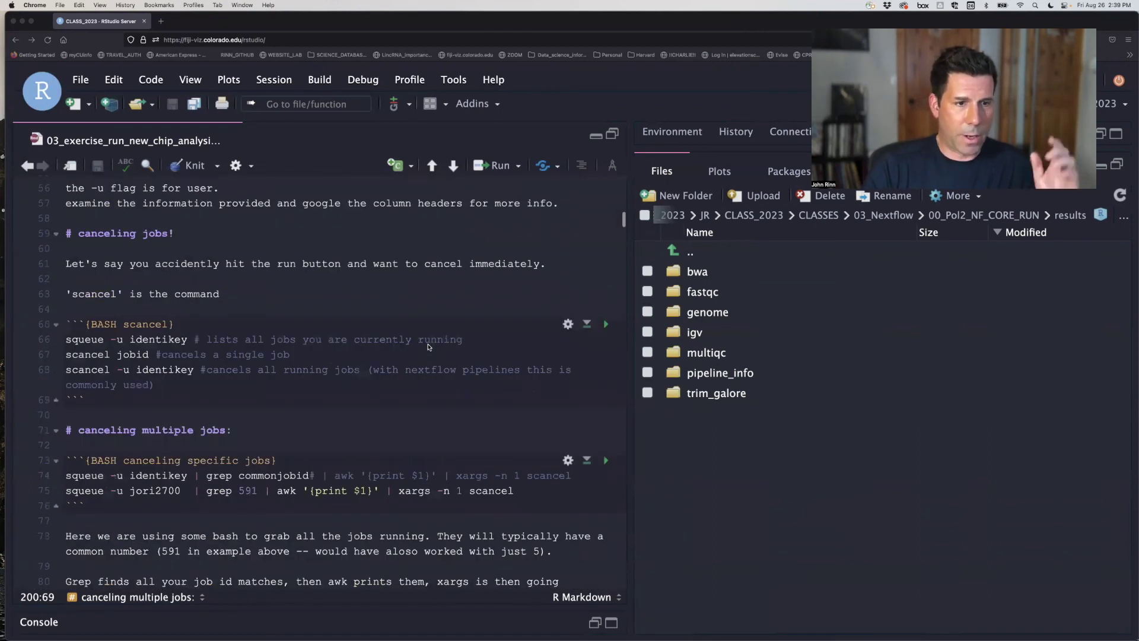
pyautogui.scroll(2, 424, 347)
# Place the cursor on the BRCA1,4 row and scroll up to the RUN YOUR FIRST CHIPseq ANALYSIS heading.
pyautogui.scroll(-3, 360, 348)
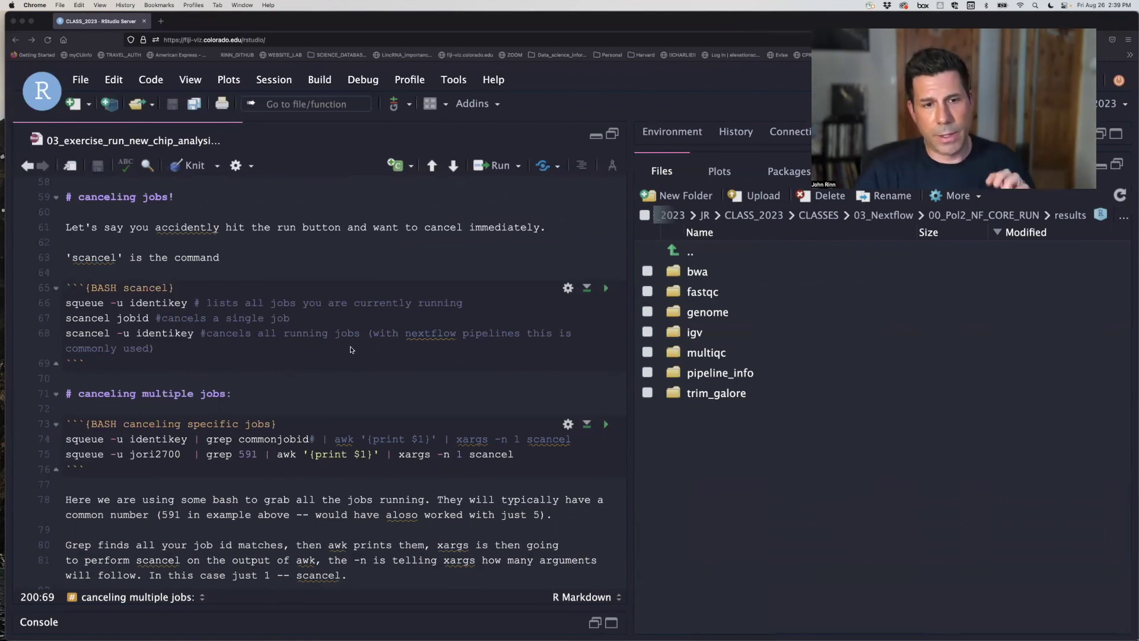
pyautogui.scroll(-5, 350, 349)
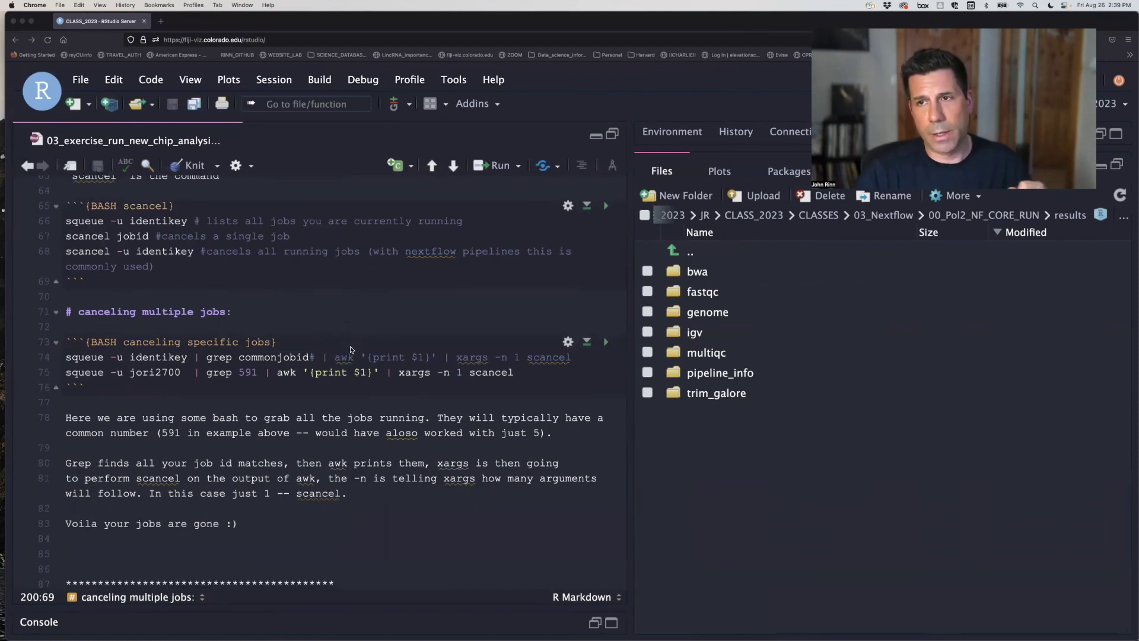
pyautogui.scroll(-15, 350, 349)
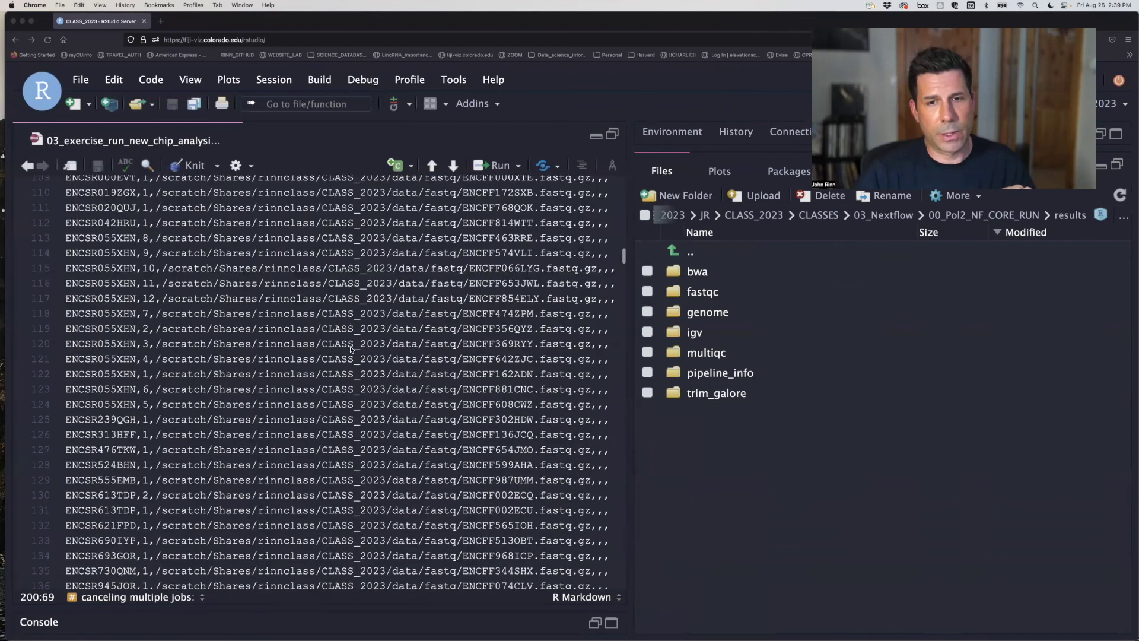
pyautogui.scroll(-12, 349, 351)
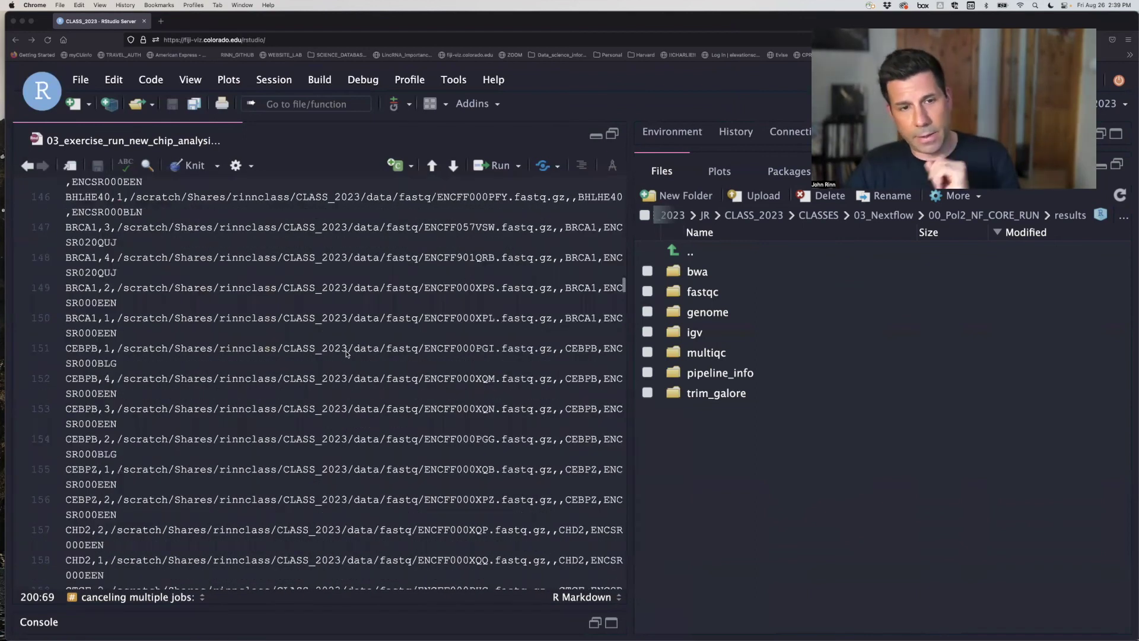
pyautogui.scroll(1, 348, 355)
pyautogui.scroll(2, 347, 354)
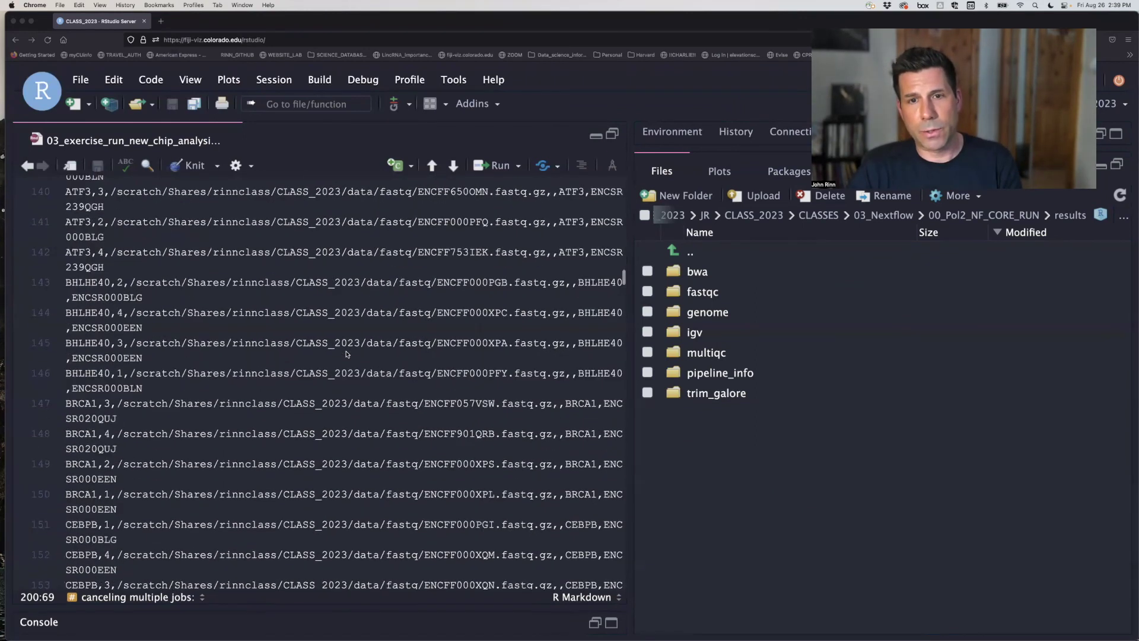
pyautogui.scroll(3, 347, 354)
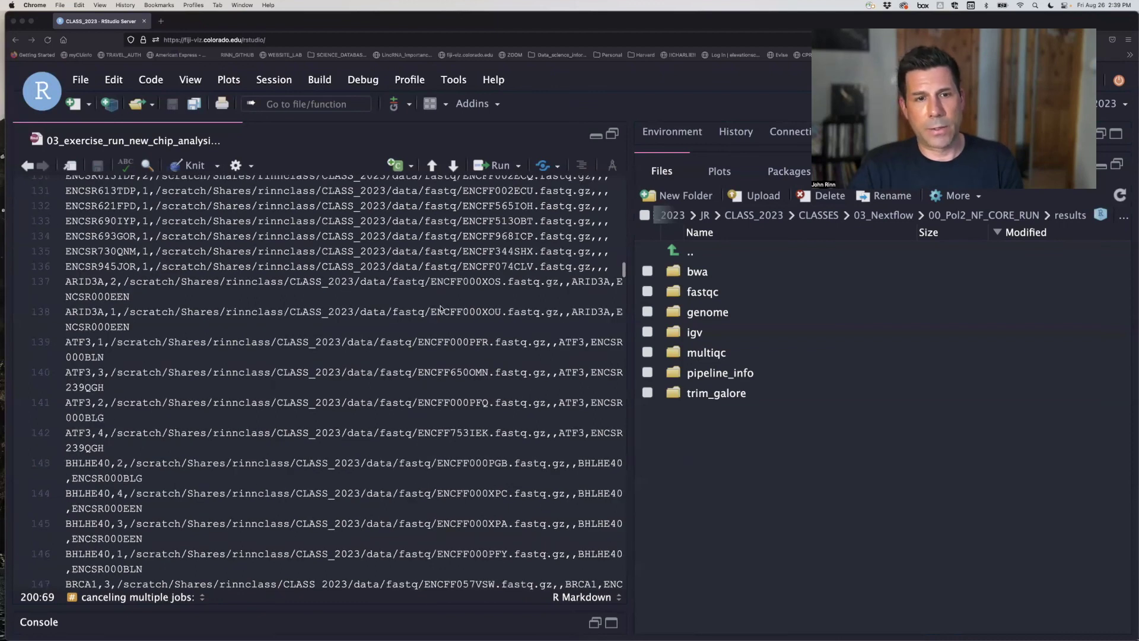
pyautogui.scroll(5, 441, 309)
pyautogui.scroll(-10, 435, 316)
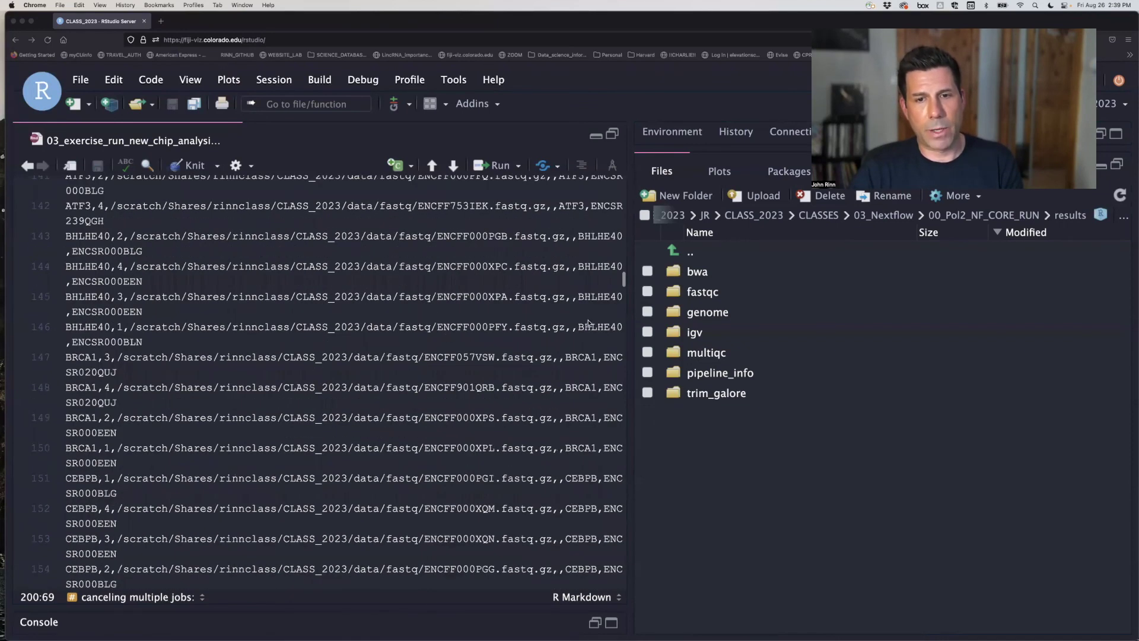
pyautogui.scroll(-2, 604, 313)
pyautogui.click(614, 313)
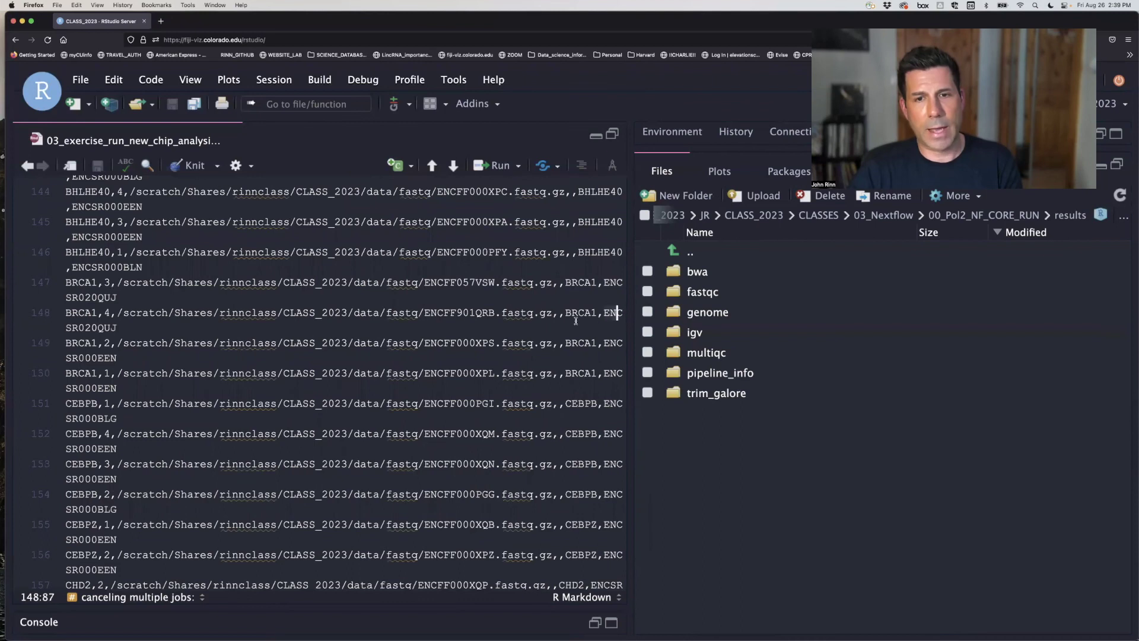
pyautogui.scroll(10, 561, 320)
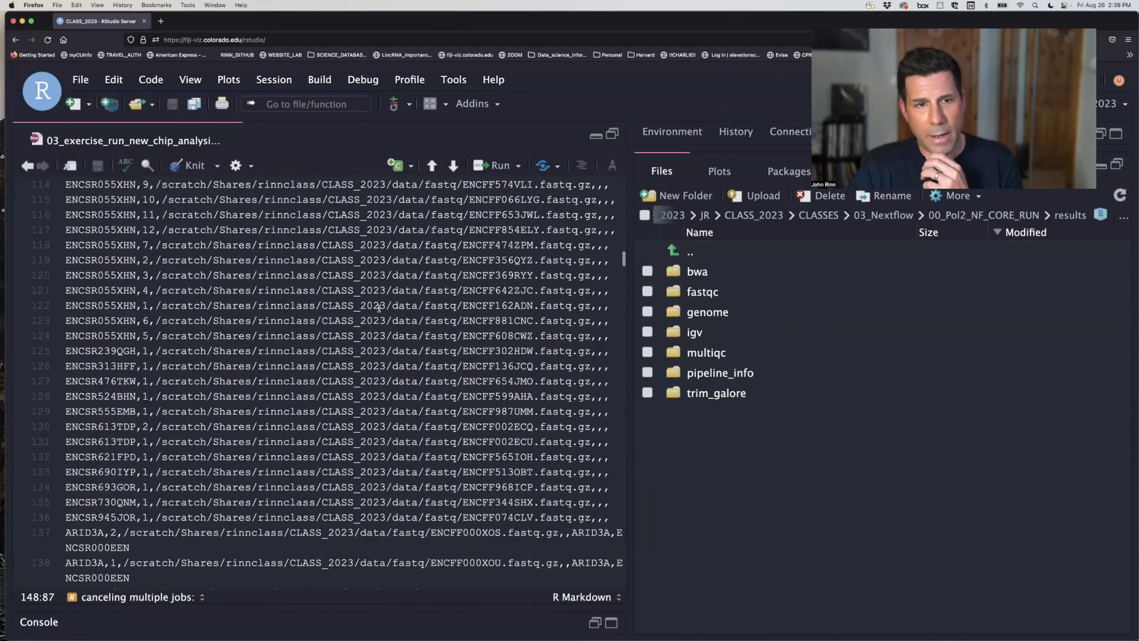
pyautogui.scroll(1, 428, 287)
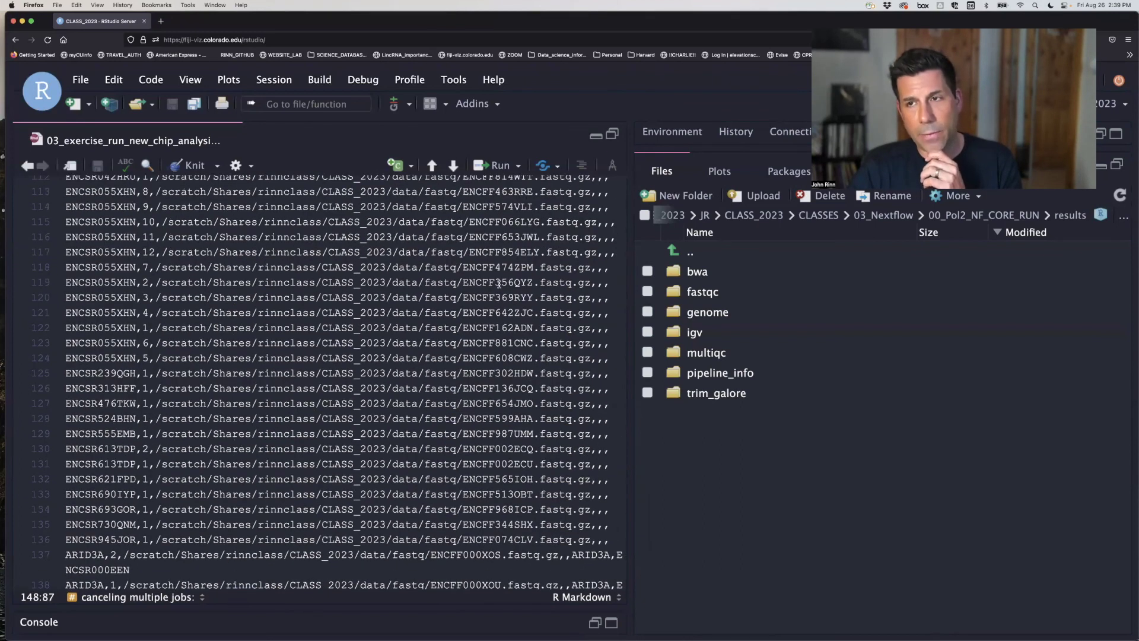
pyautogui.scroll(5, 439, 289)
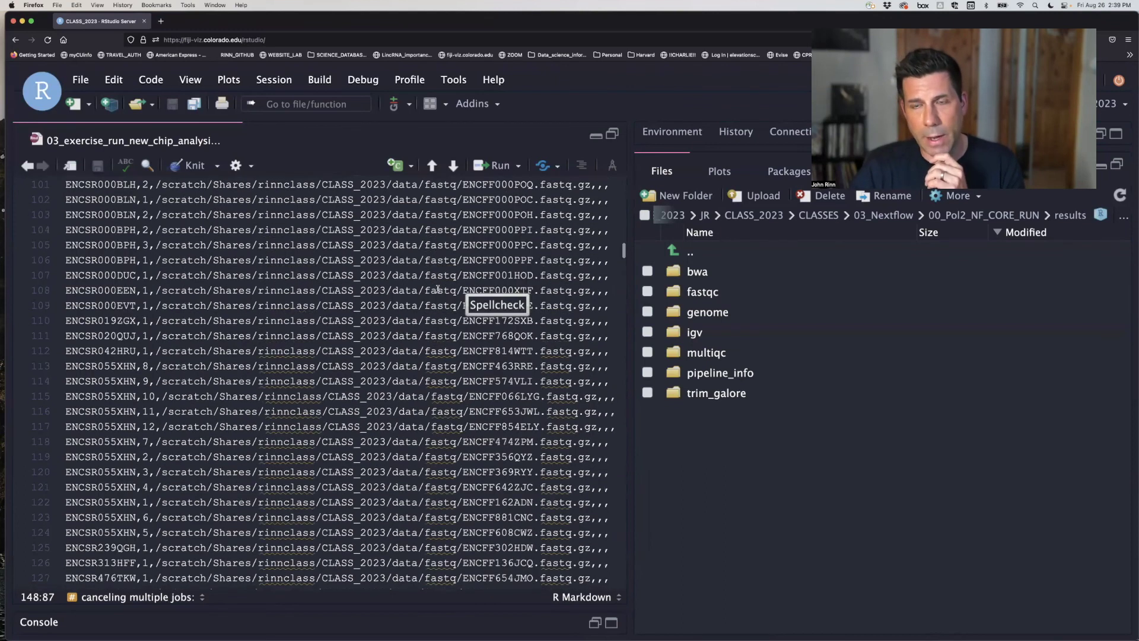
pyautogui.scroll(6, 436, 289)
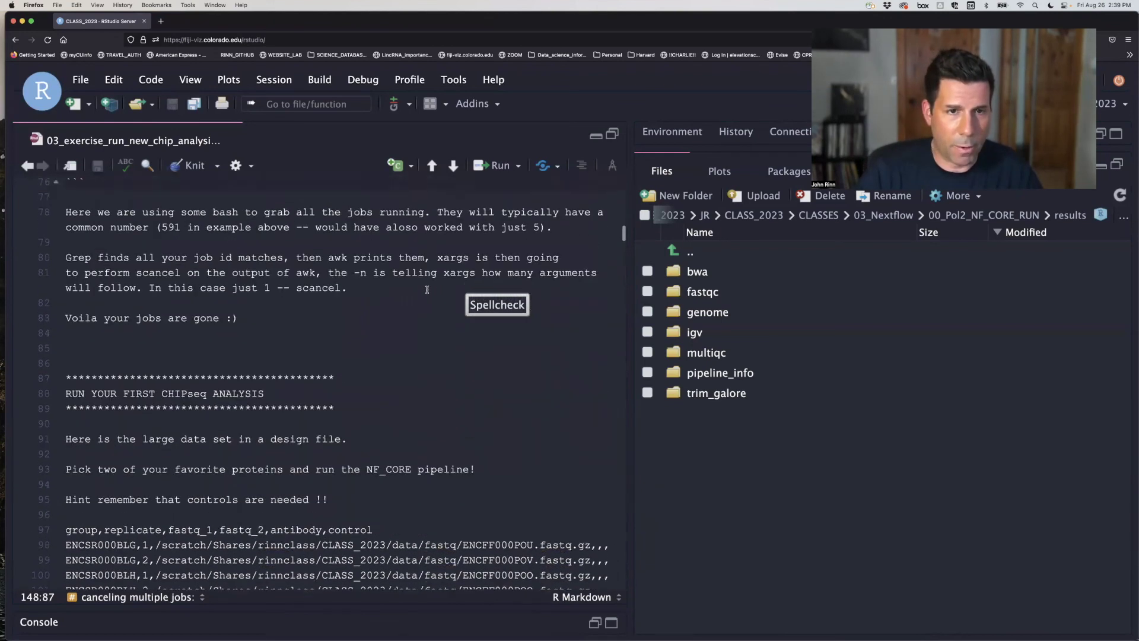